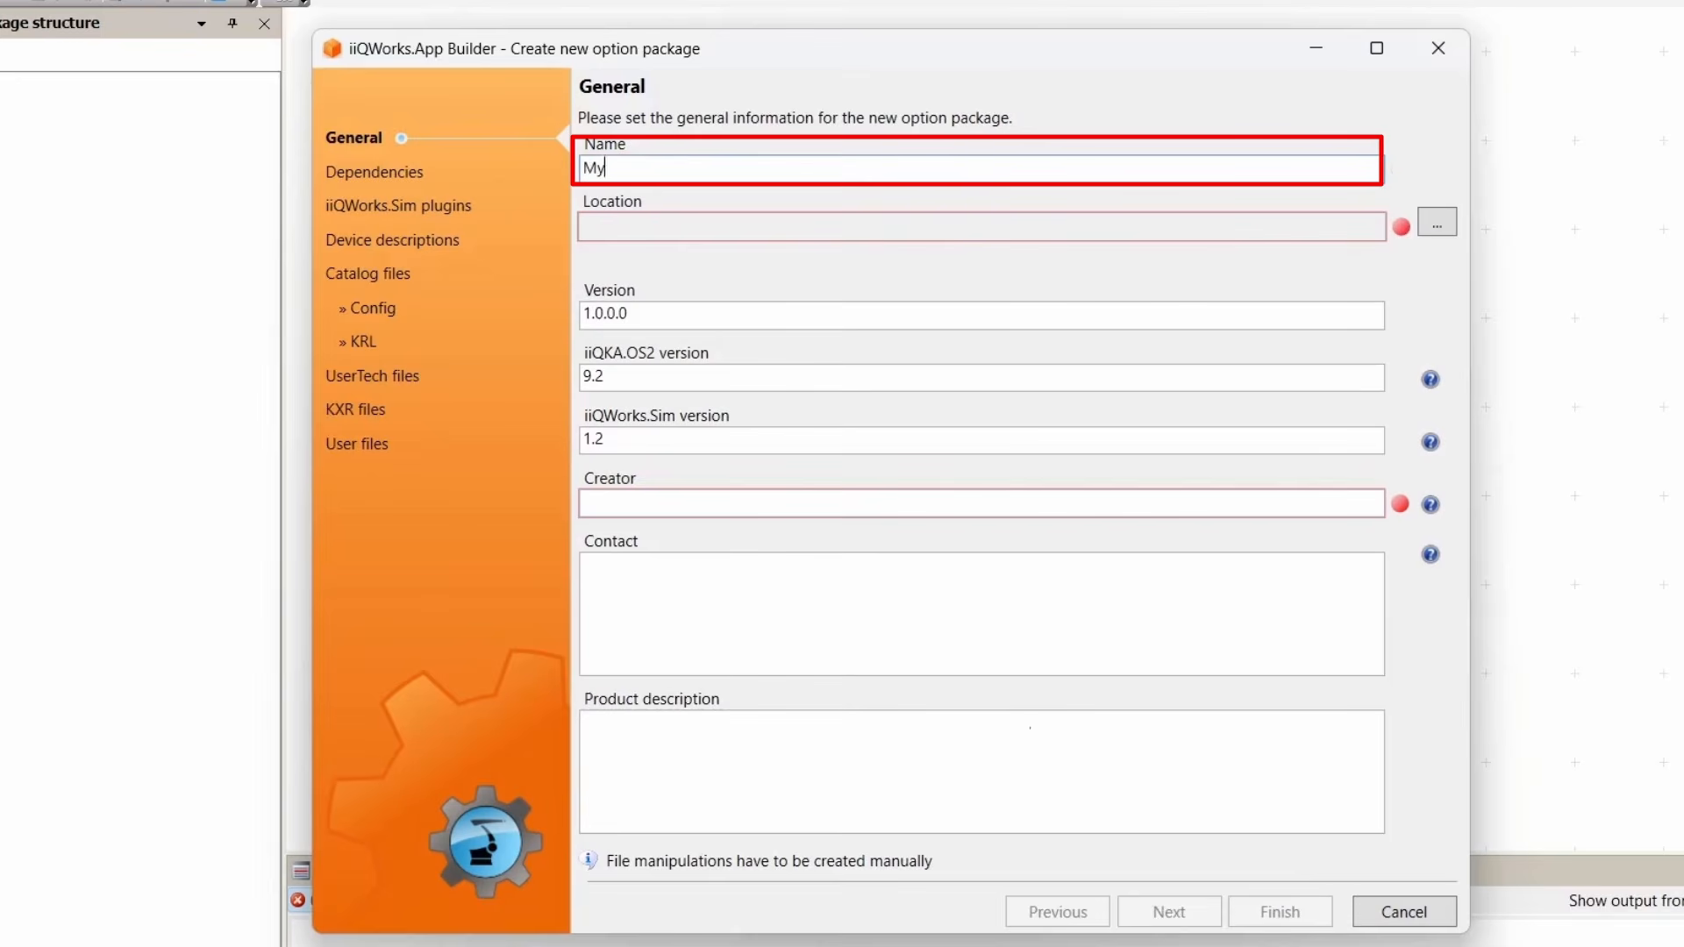
Name the new option package MyIOGripper, set its location, and finish the wizard.
text(ripper)
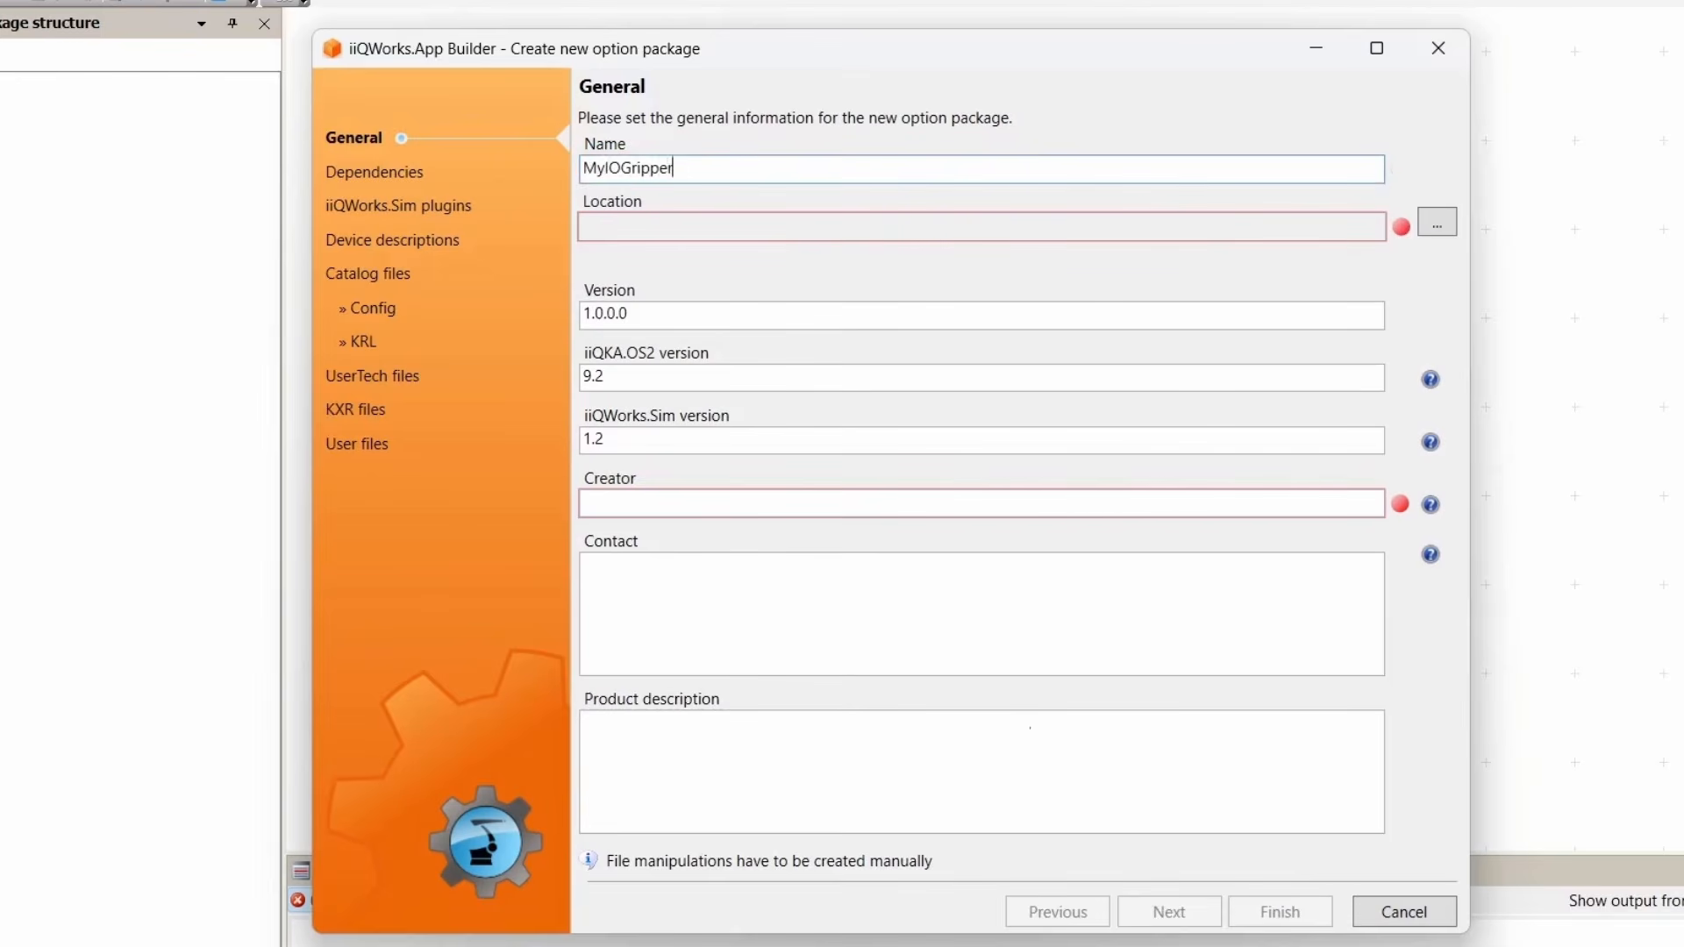
click(1437, 222)
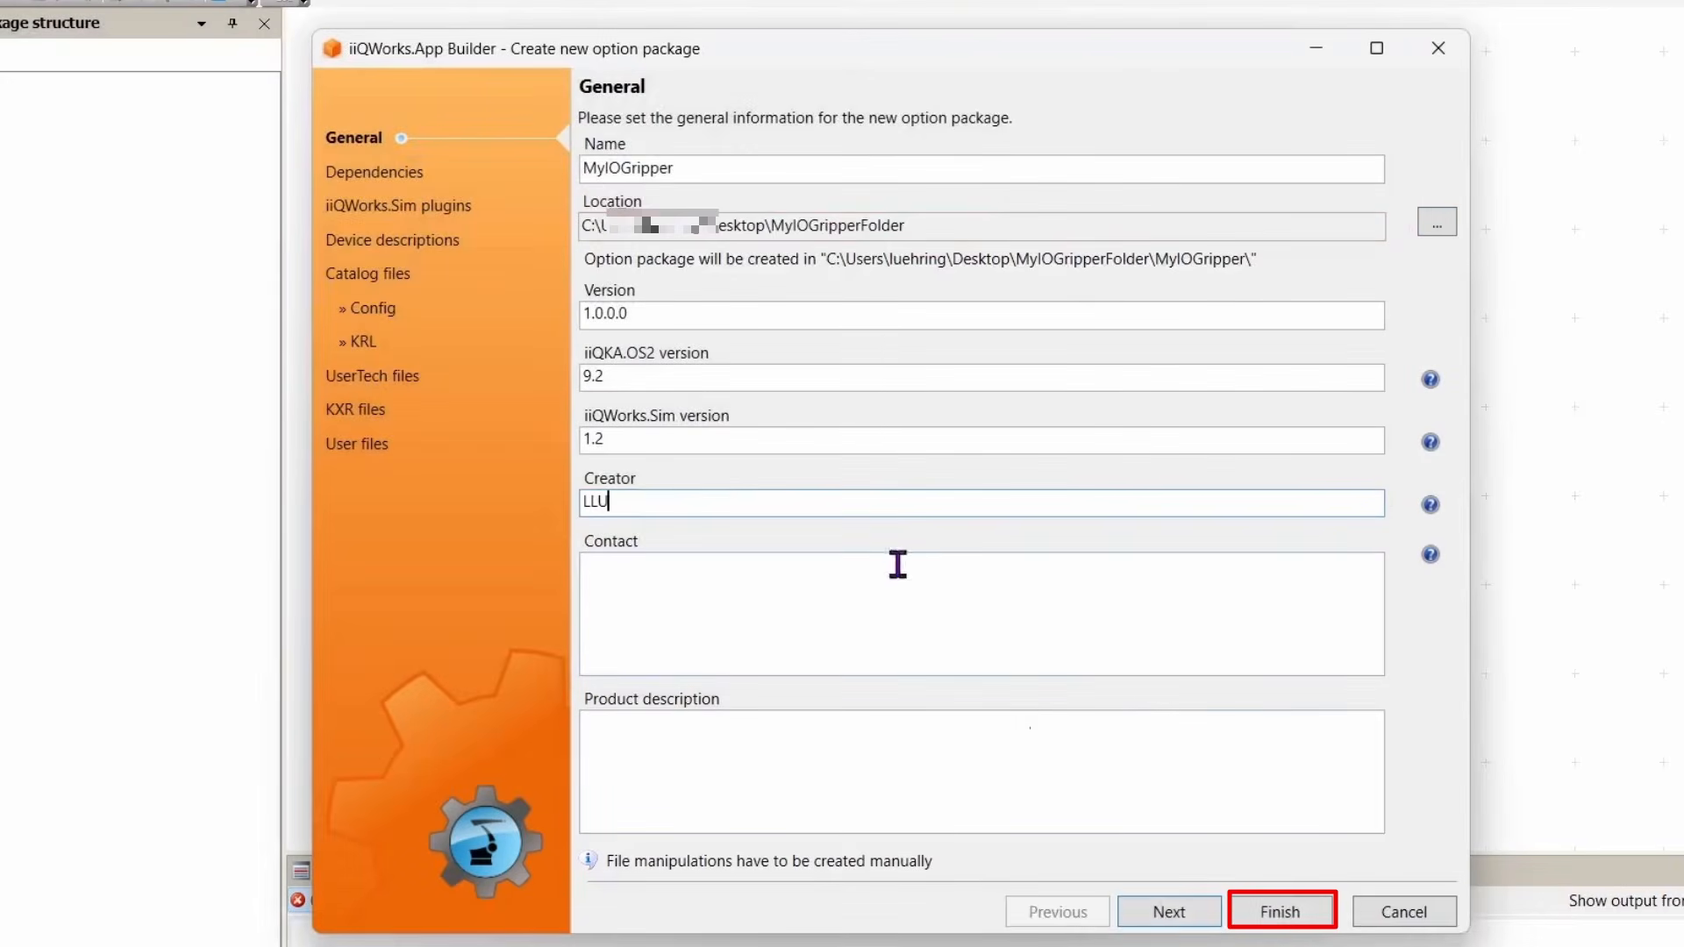
click(1279, 908)
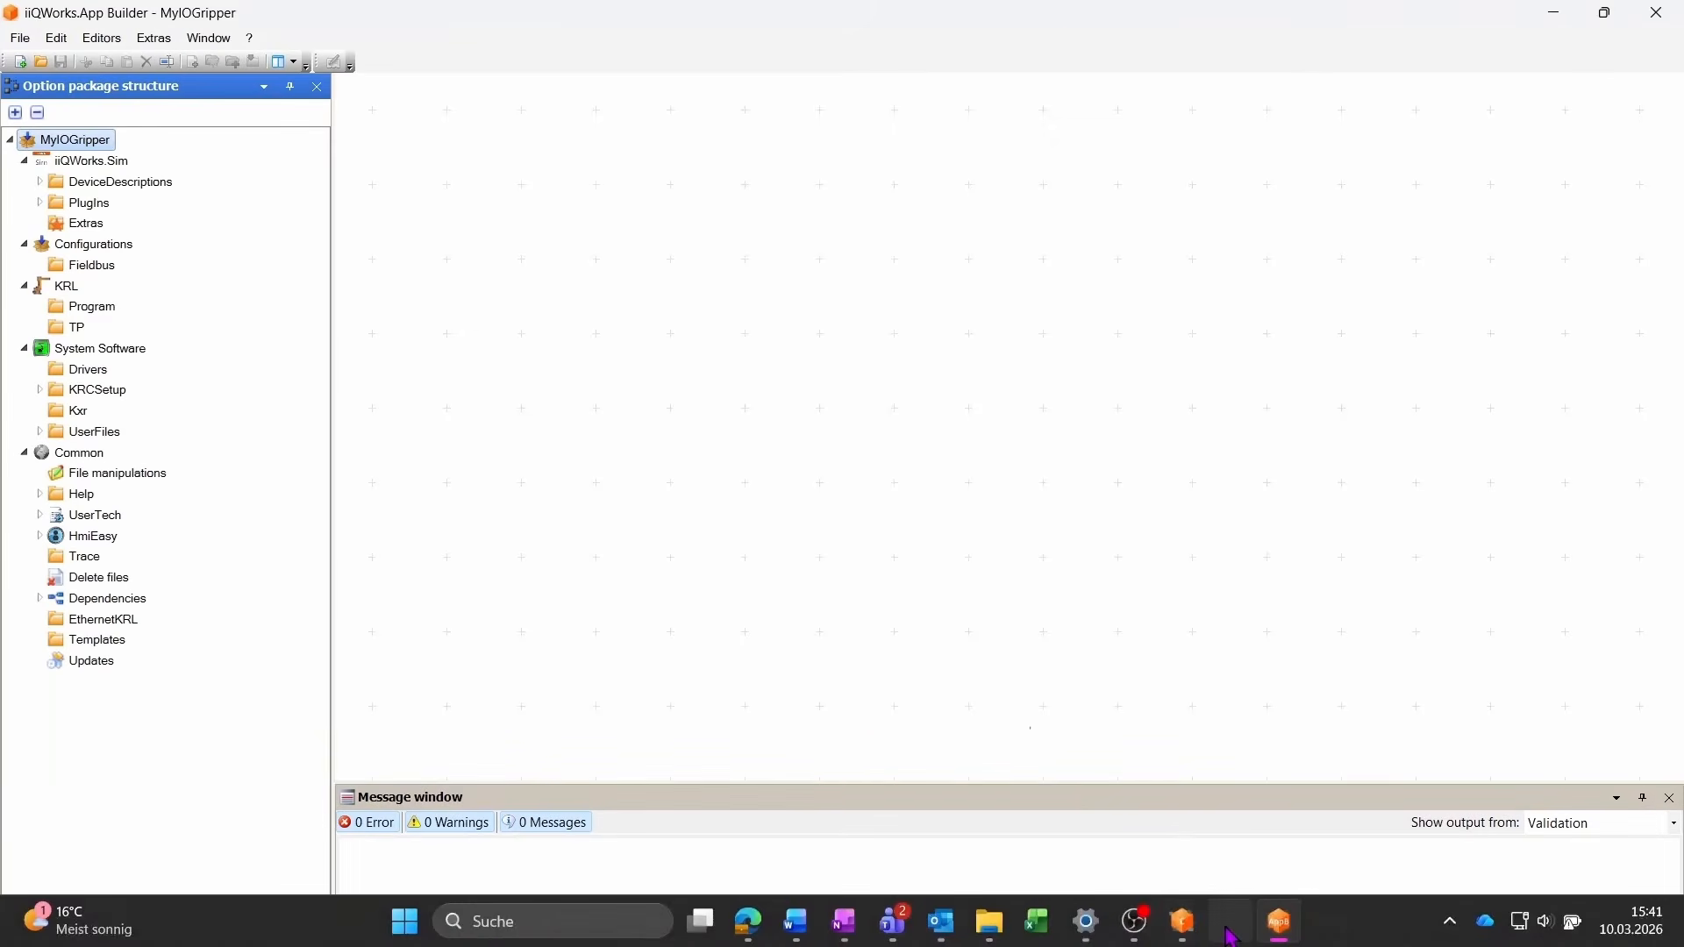
Switch to iiQWorks.Sim and show the College Gripper model from the catalog's Miscellaneous Grippers collection in Explorer.
click(1225, 921)
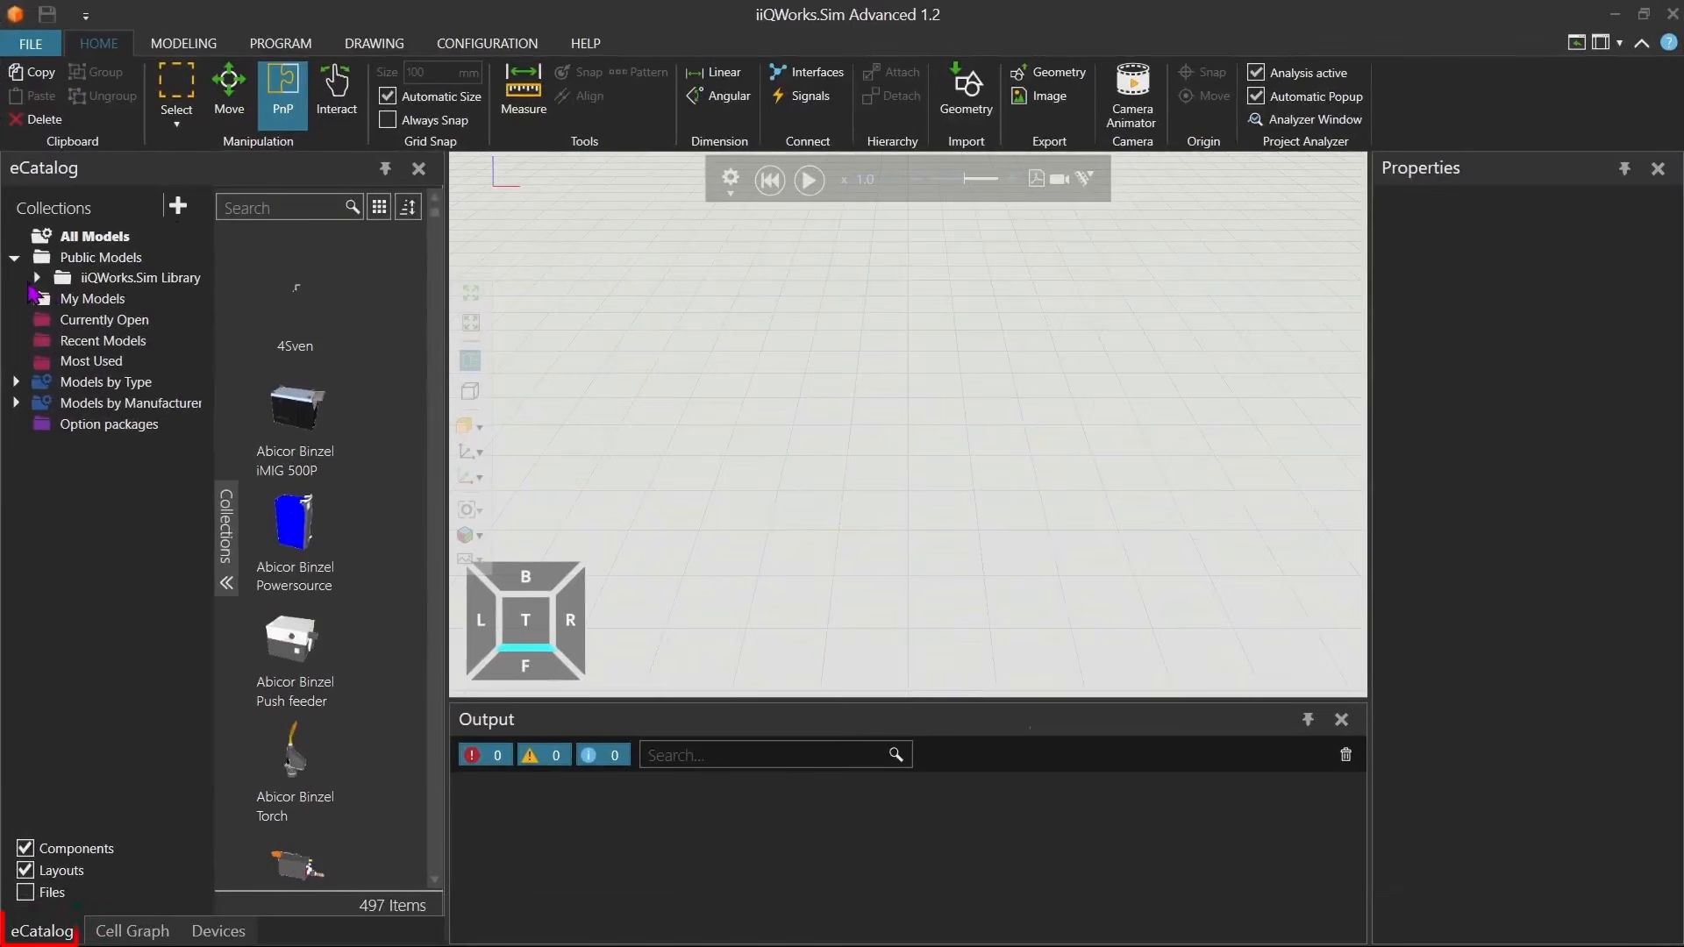
click(35, 279)
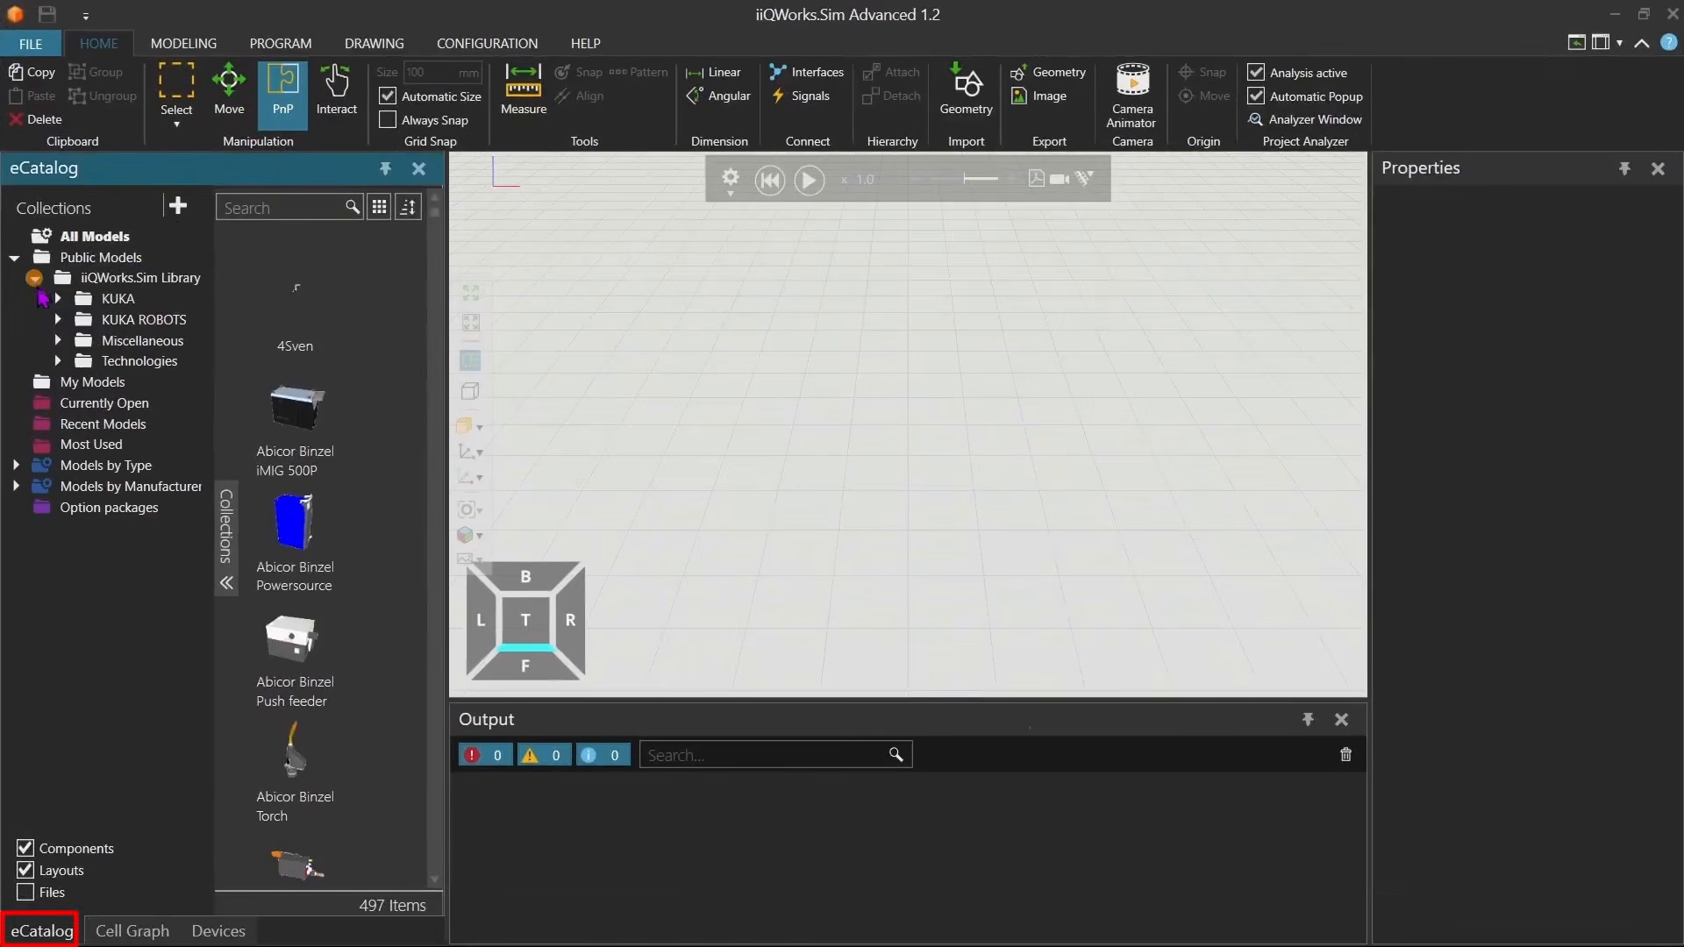
click(57, 340)
click(145, 424)
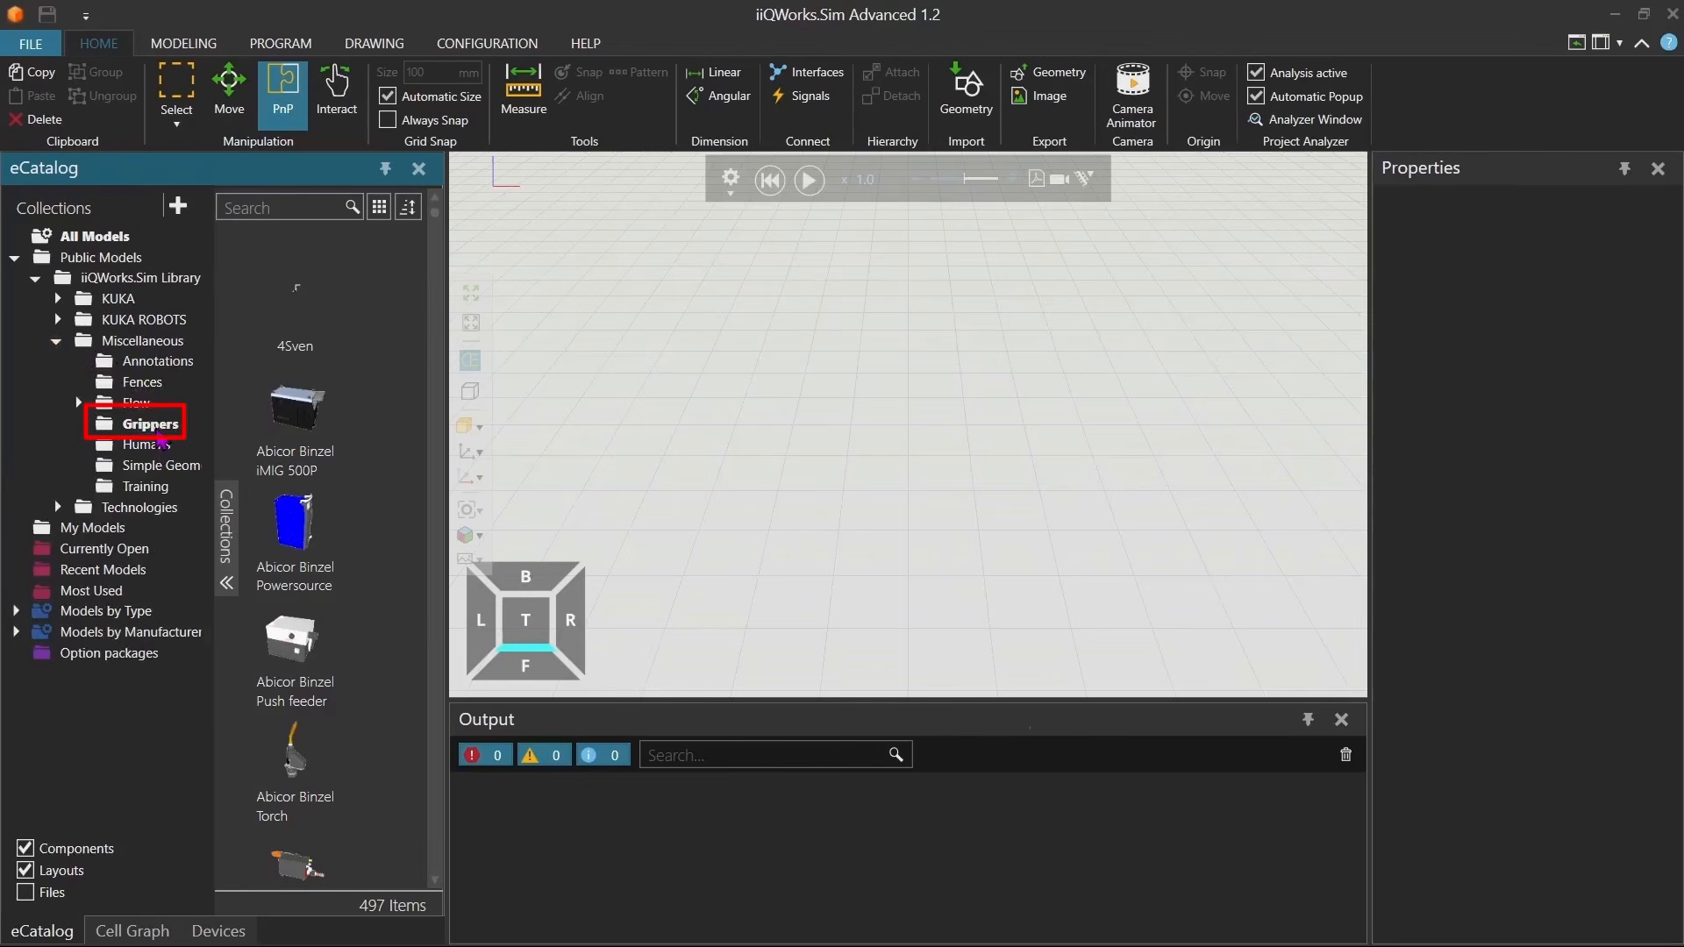
right_click(297, 305)
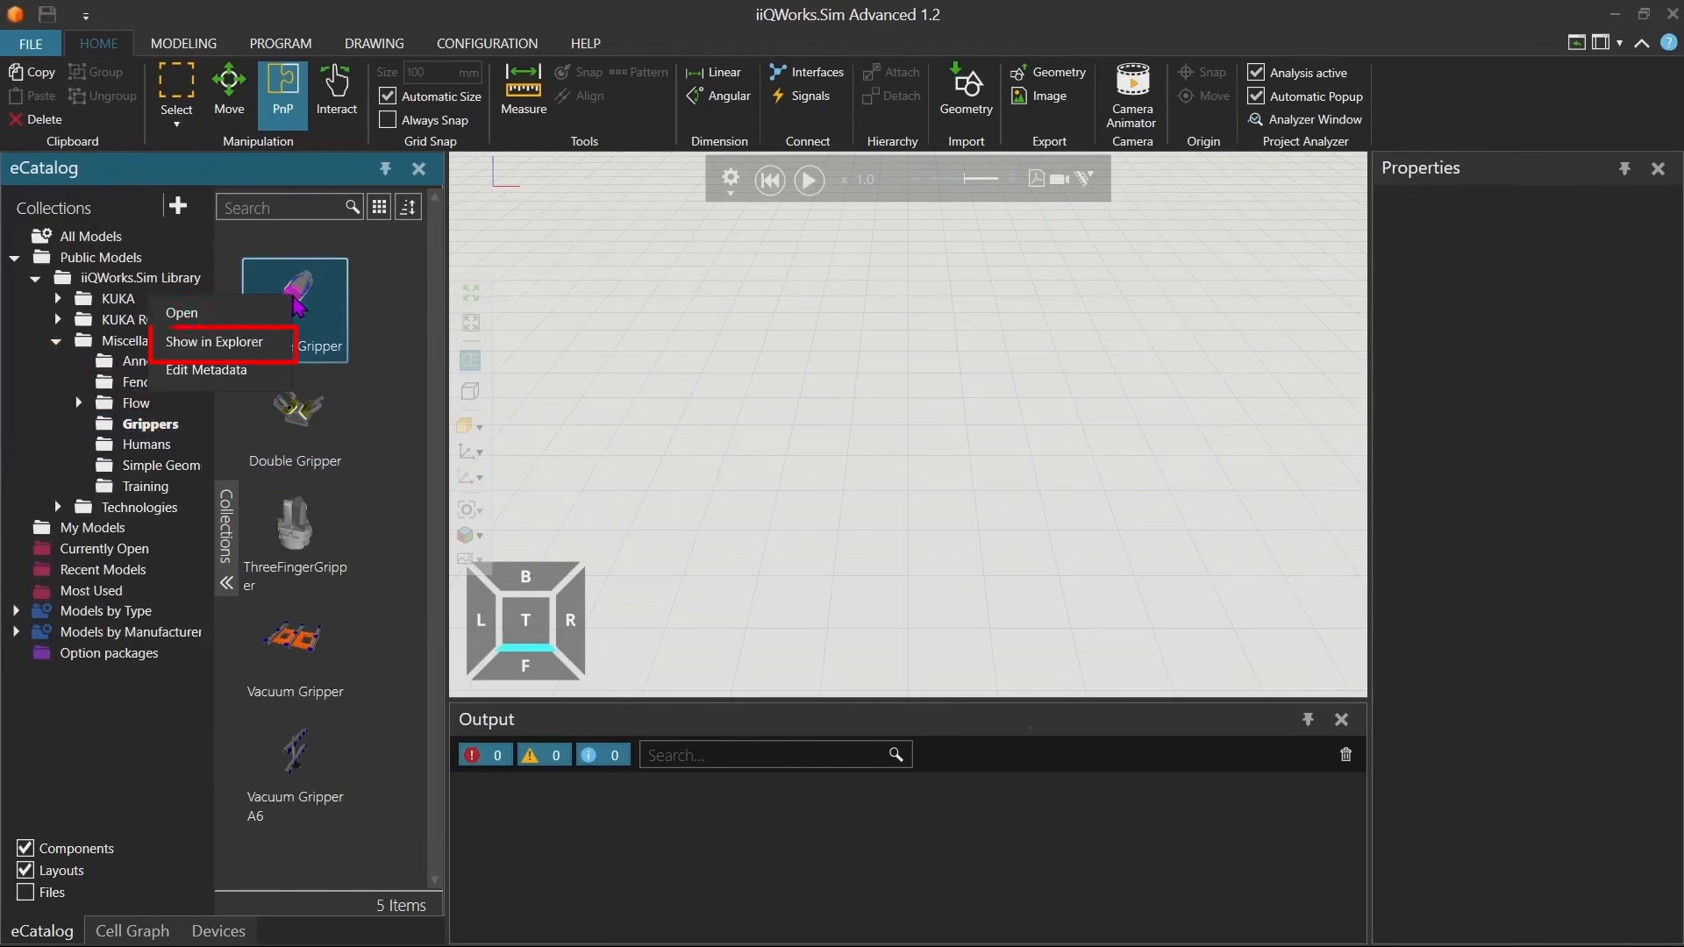
click(266, 342)
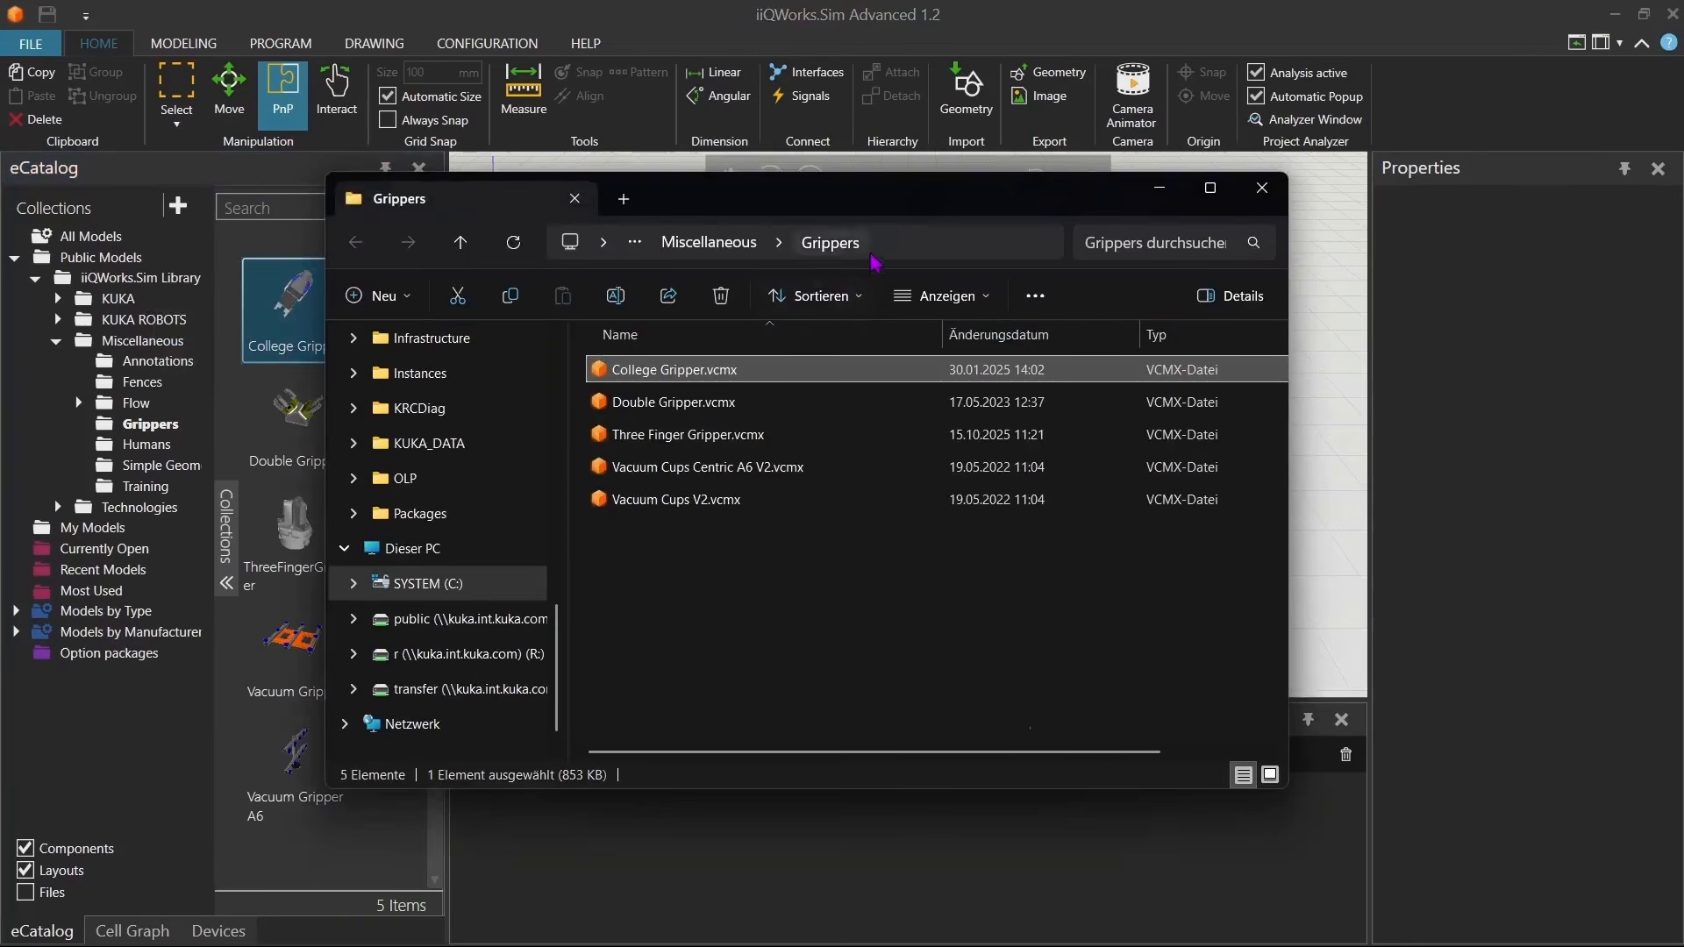
Copy the Grippers folder path from the Explorer address bar and close Explorer.
click(872, 254)
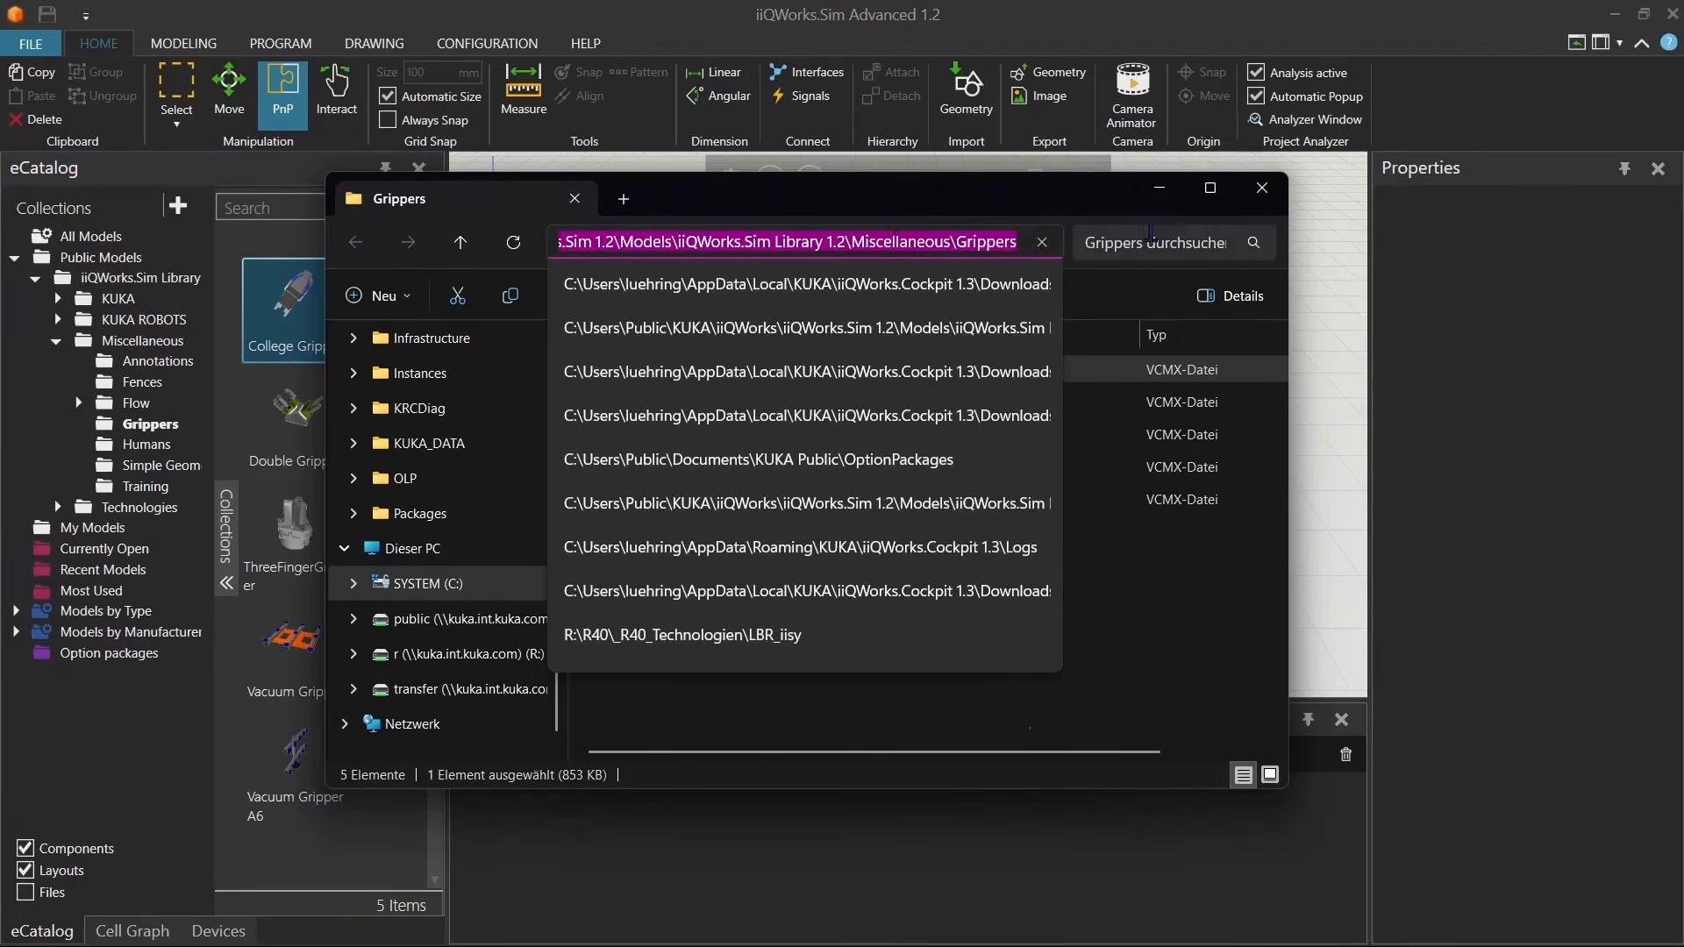
click(1261, 188)
Add College Gripper.vcmx from the Grippers library folder to the PlugIns Independent3DModels folder of the package.
click(1606, 21)
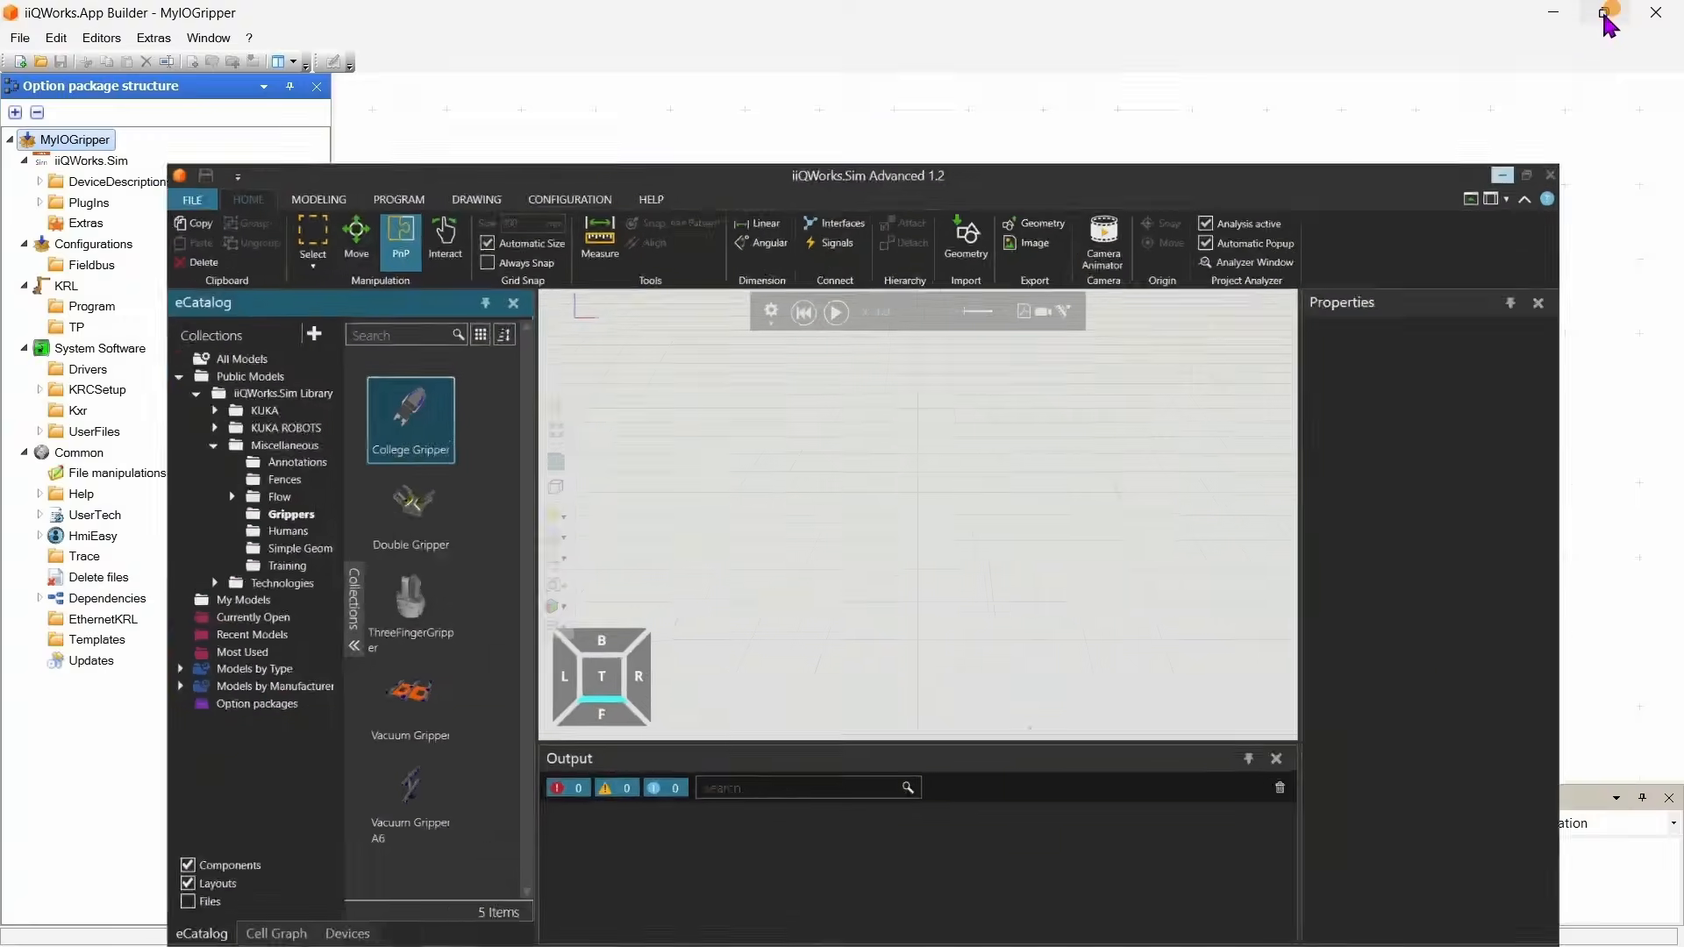
click(55, 280)
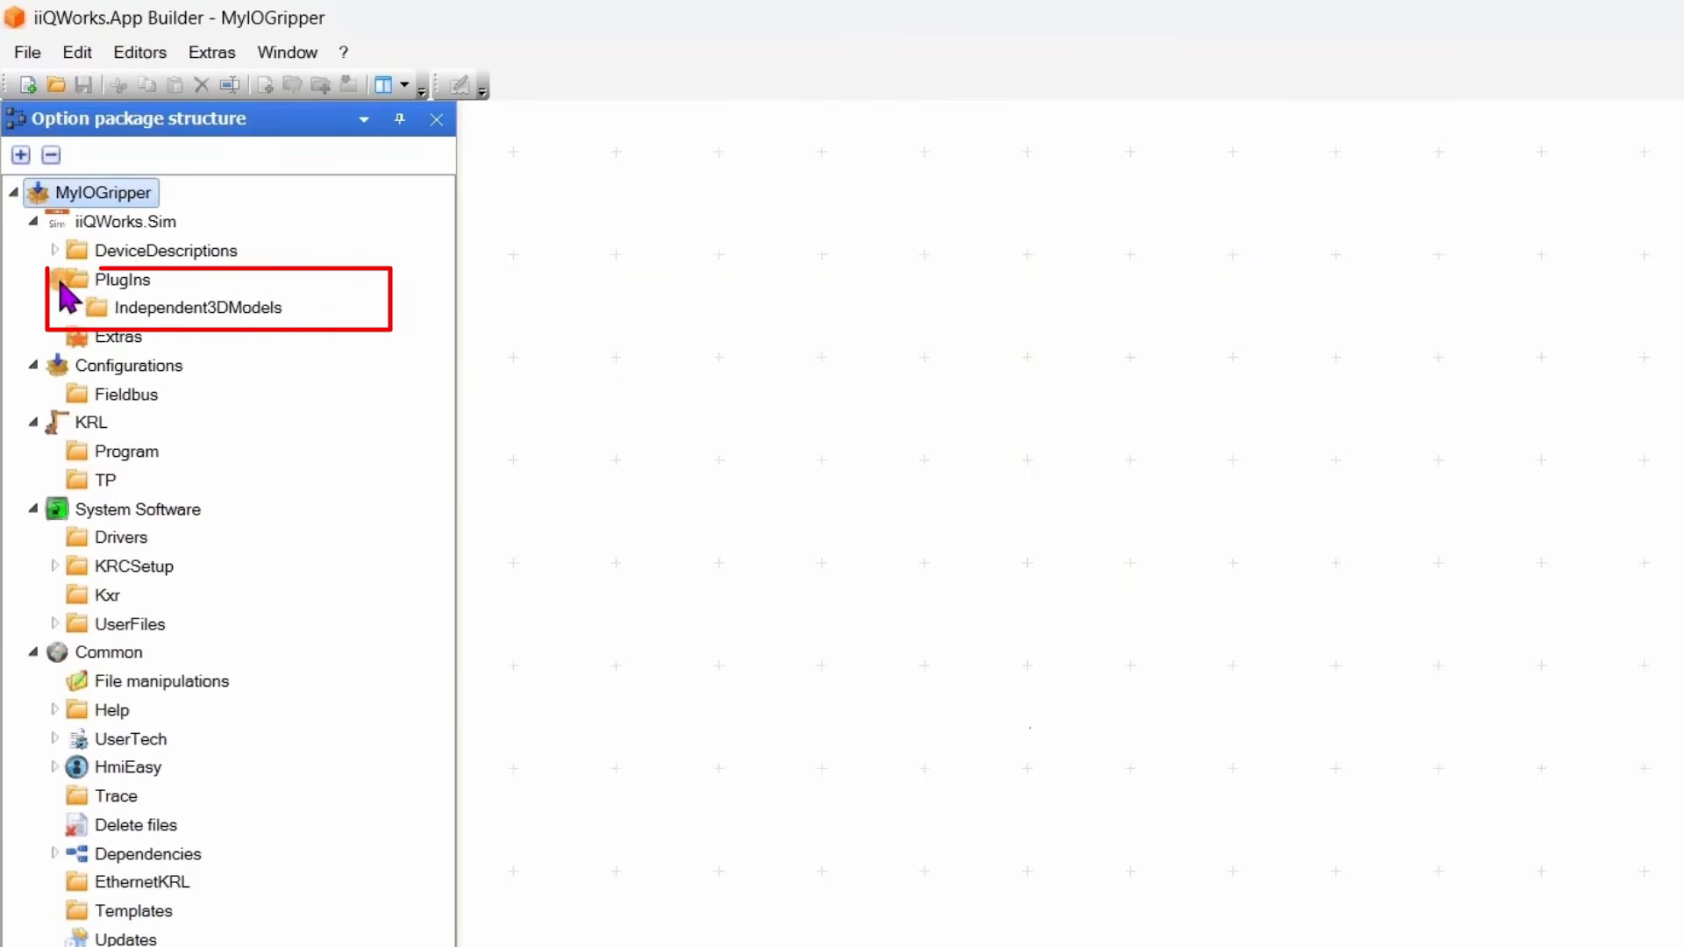
right_click(123, 308)
click(267, 319)
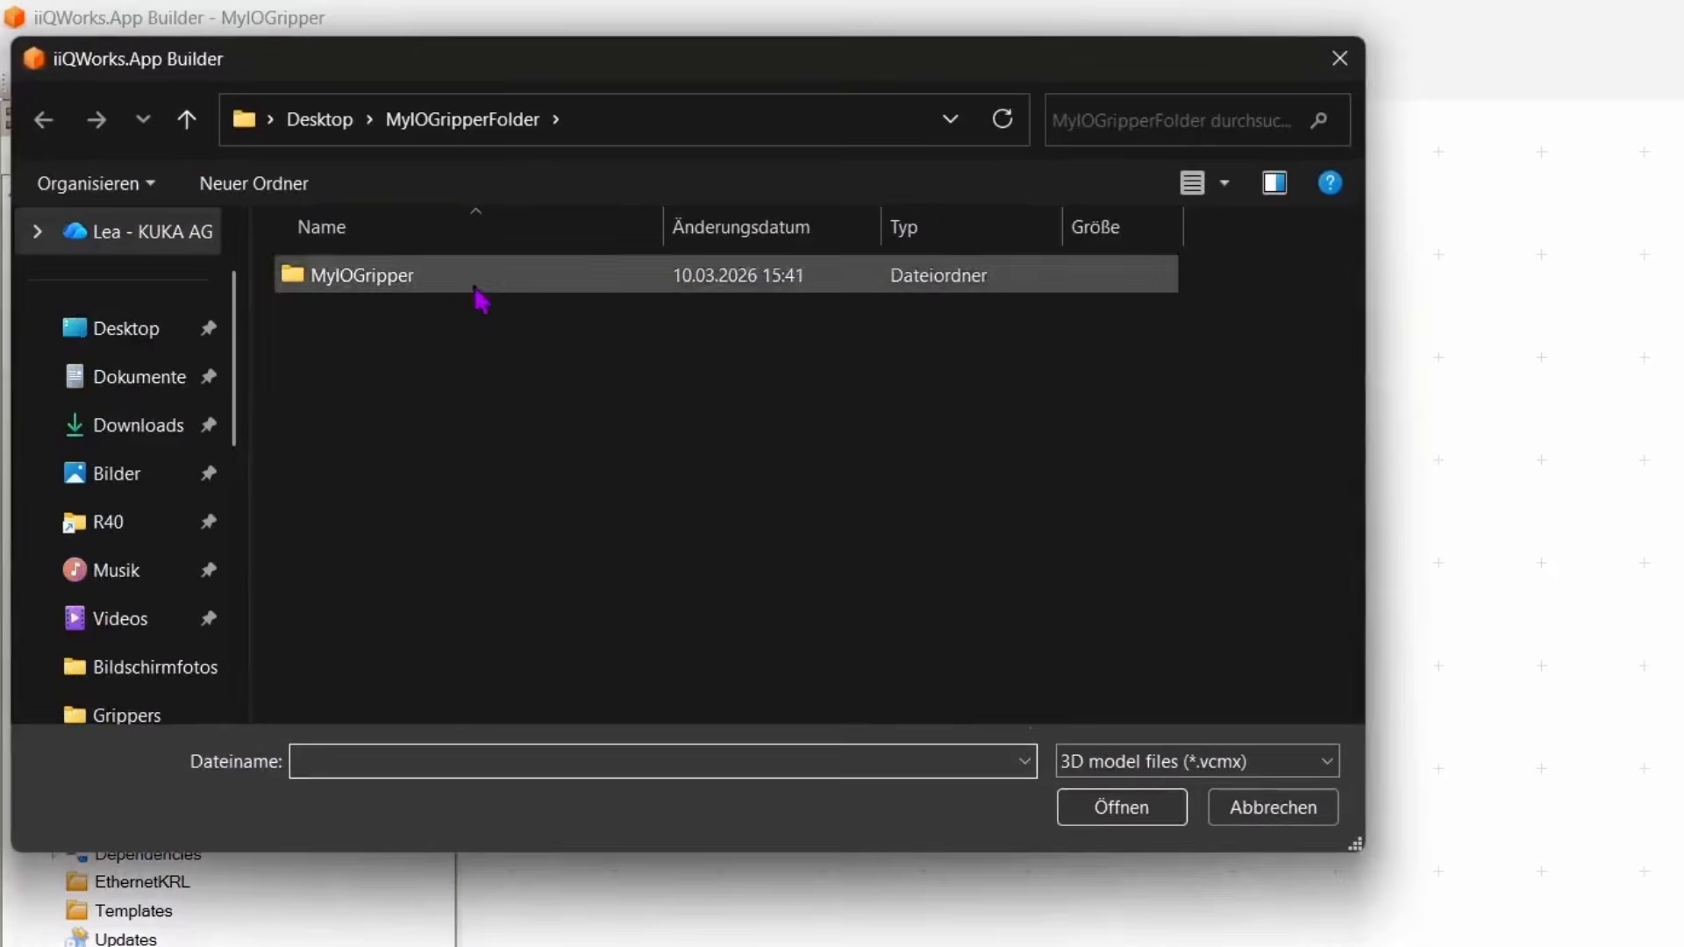
click(720, 123)
key(ctrl+v)
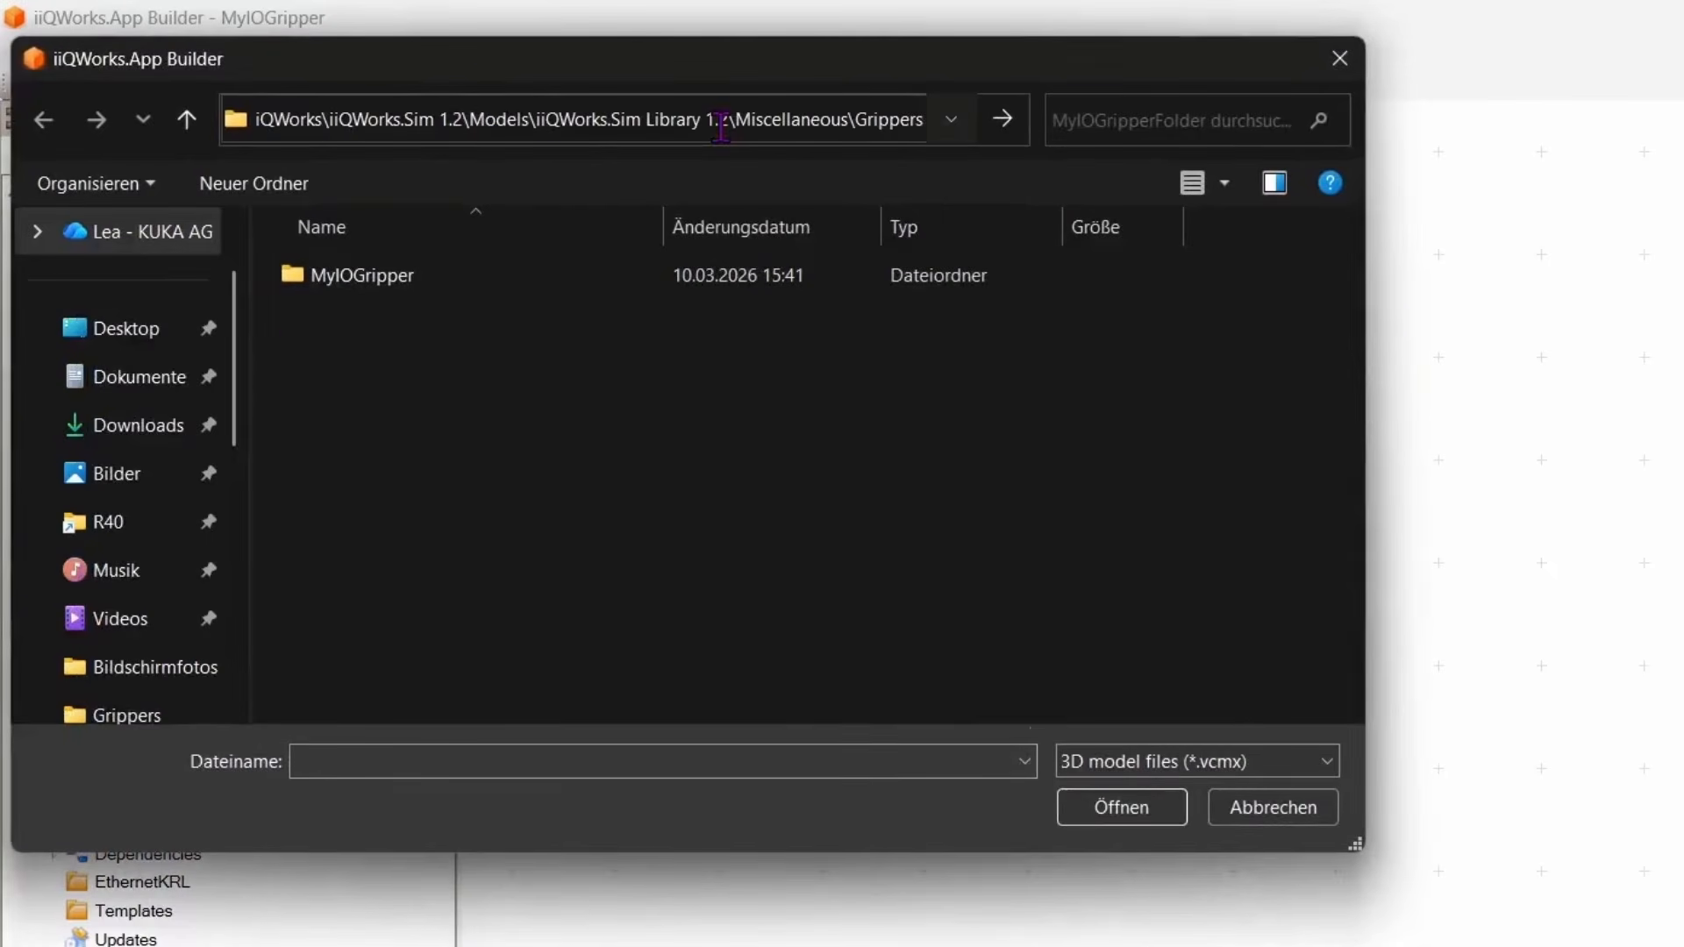
key(Return)
click(439, 276)
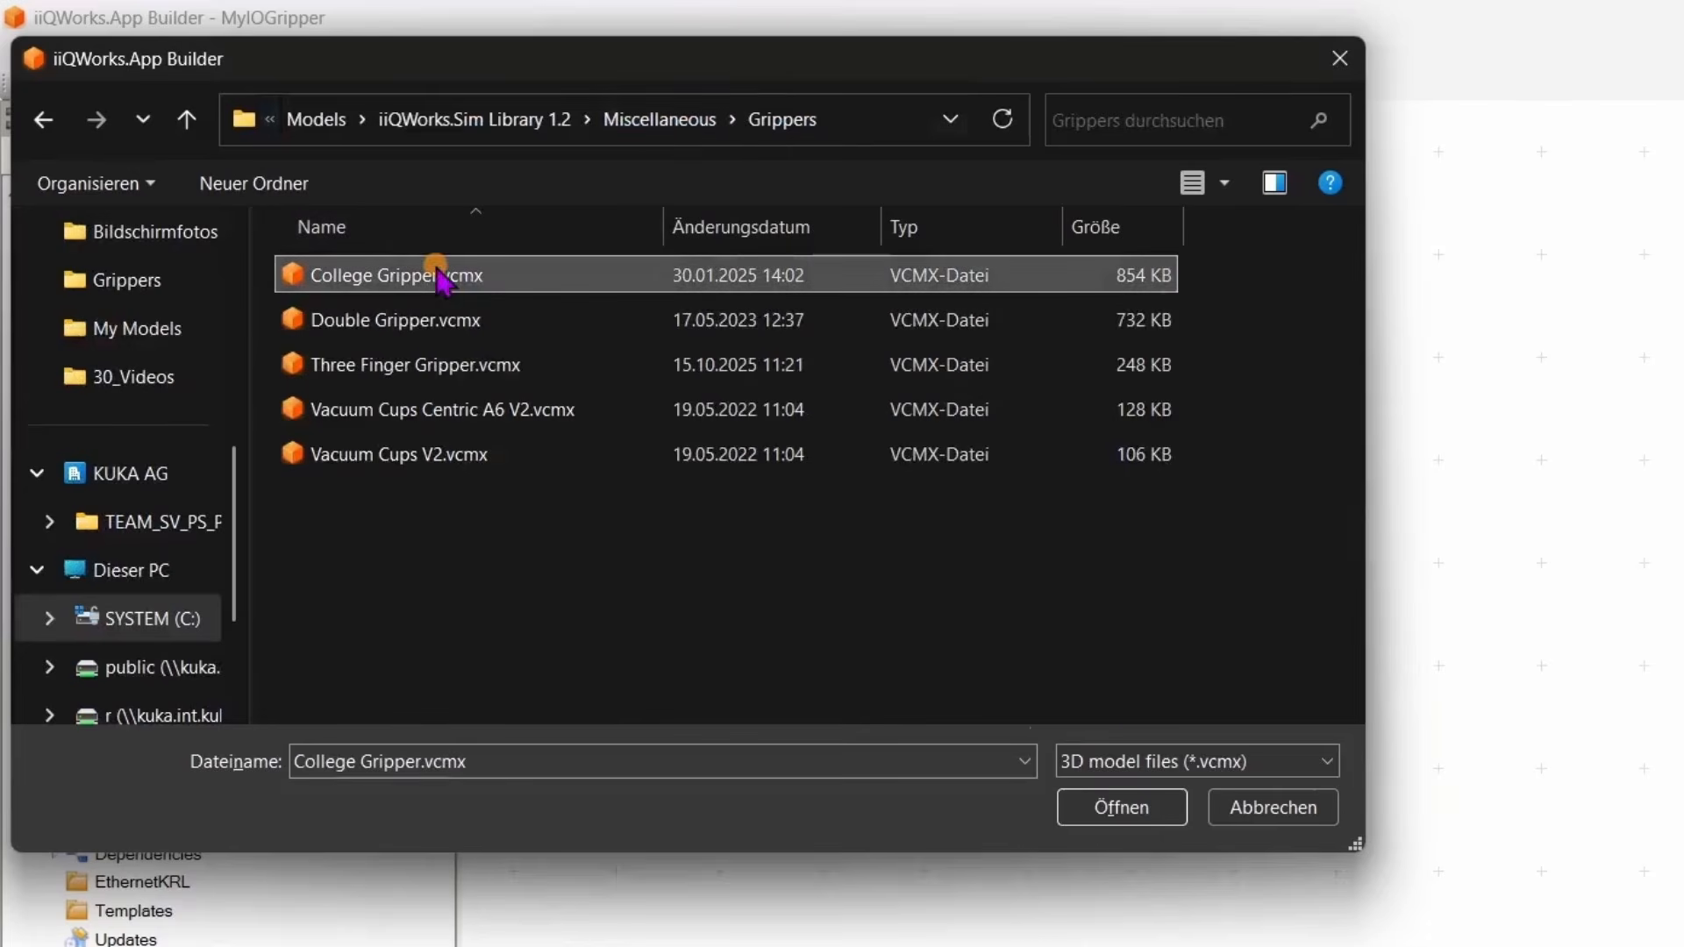
click(1120, 806)
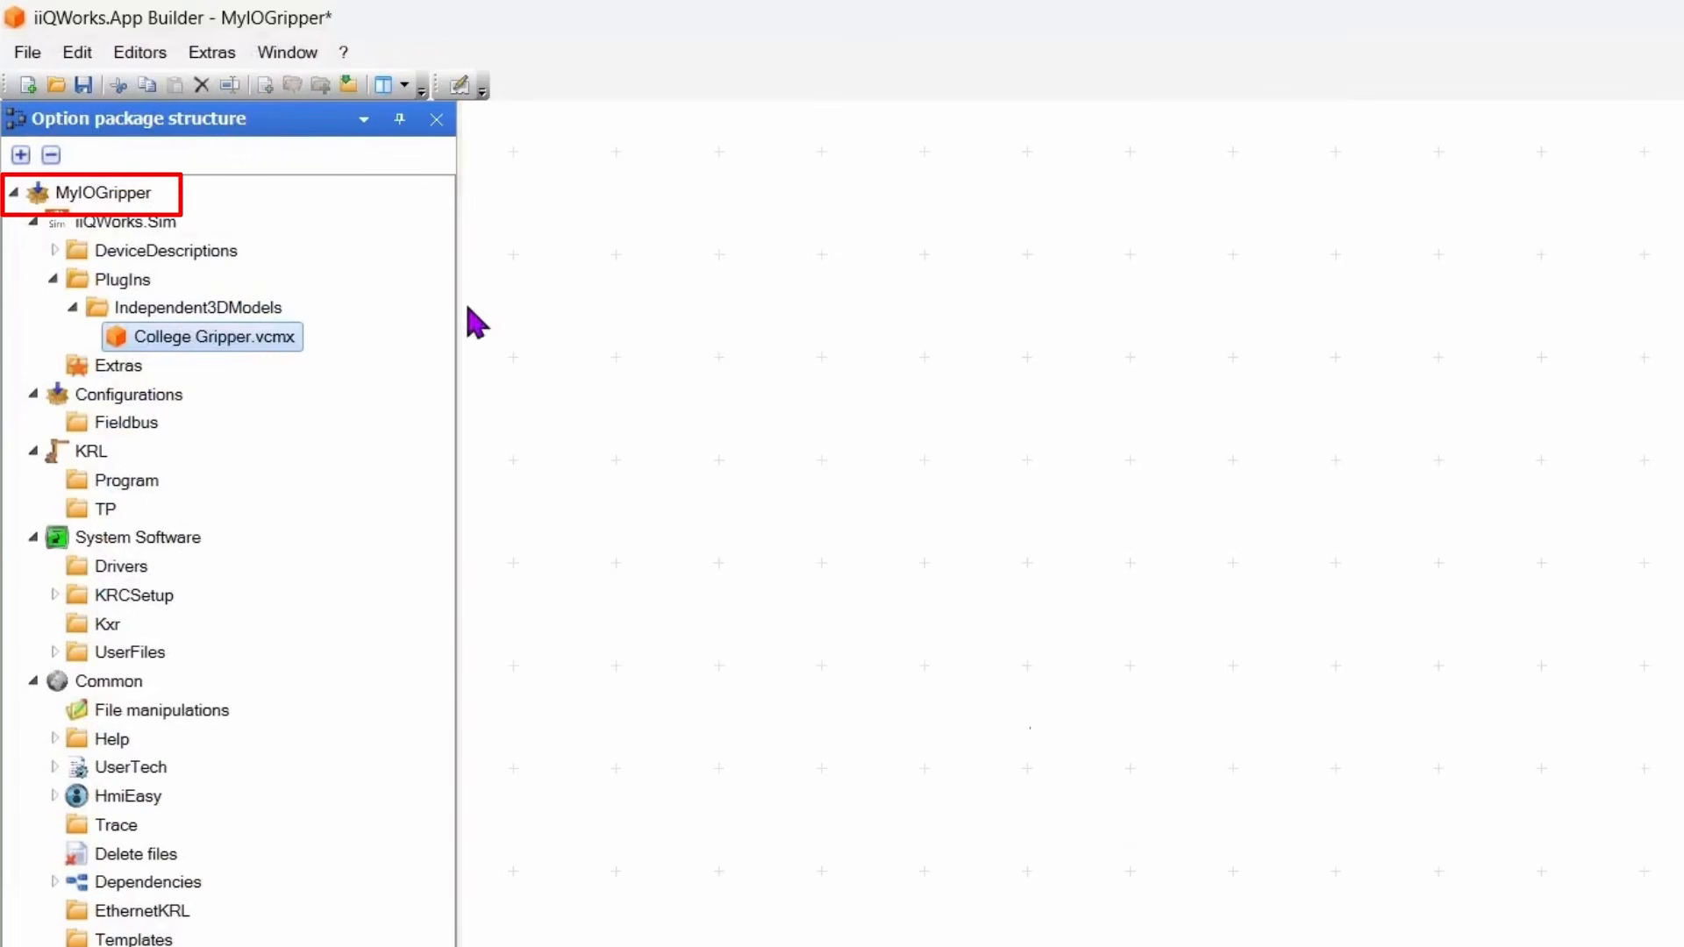
Open the MyIOGripper package properties and export the package as a KOP file to its bin folder.
right_click(120, 194)
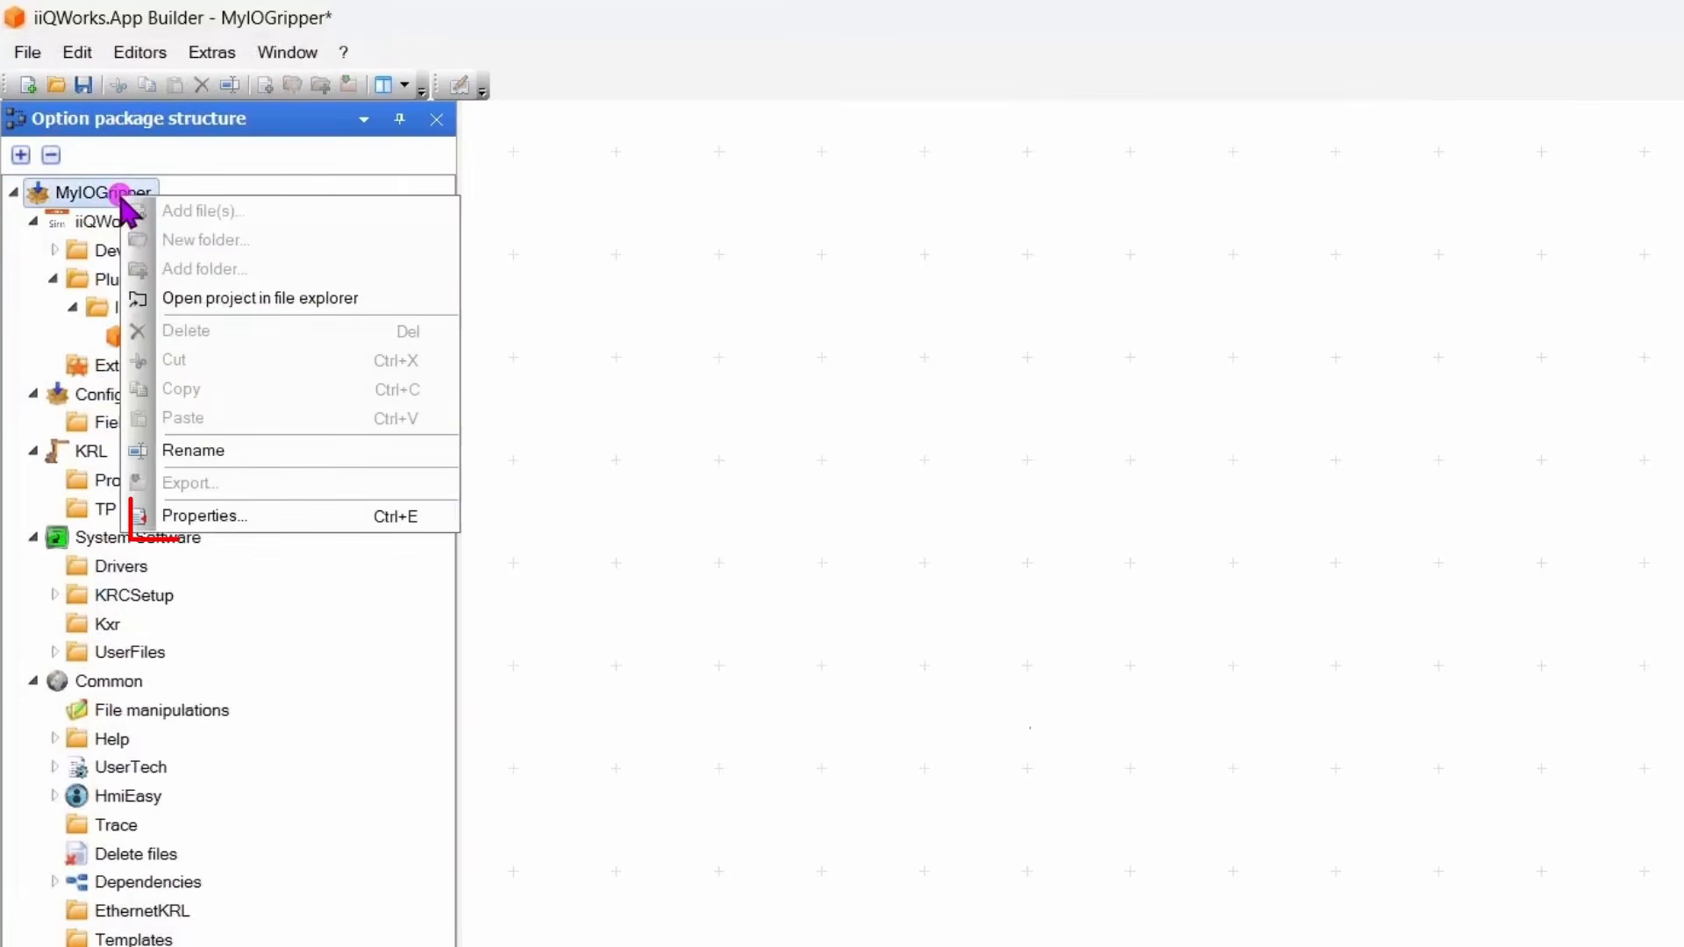
click(249, 516)
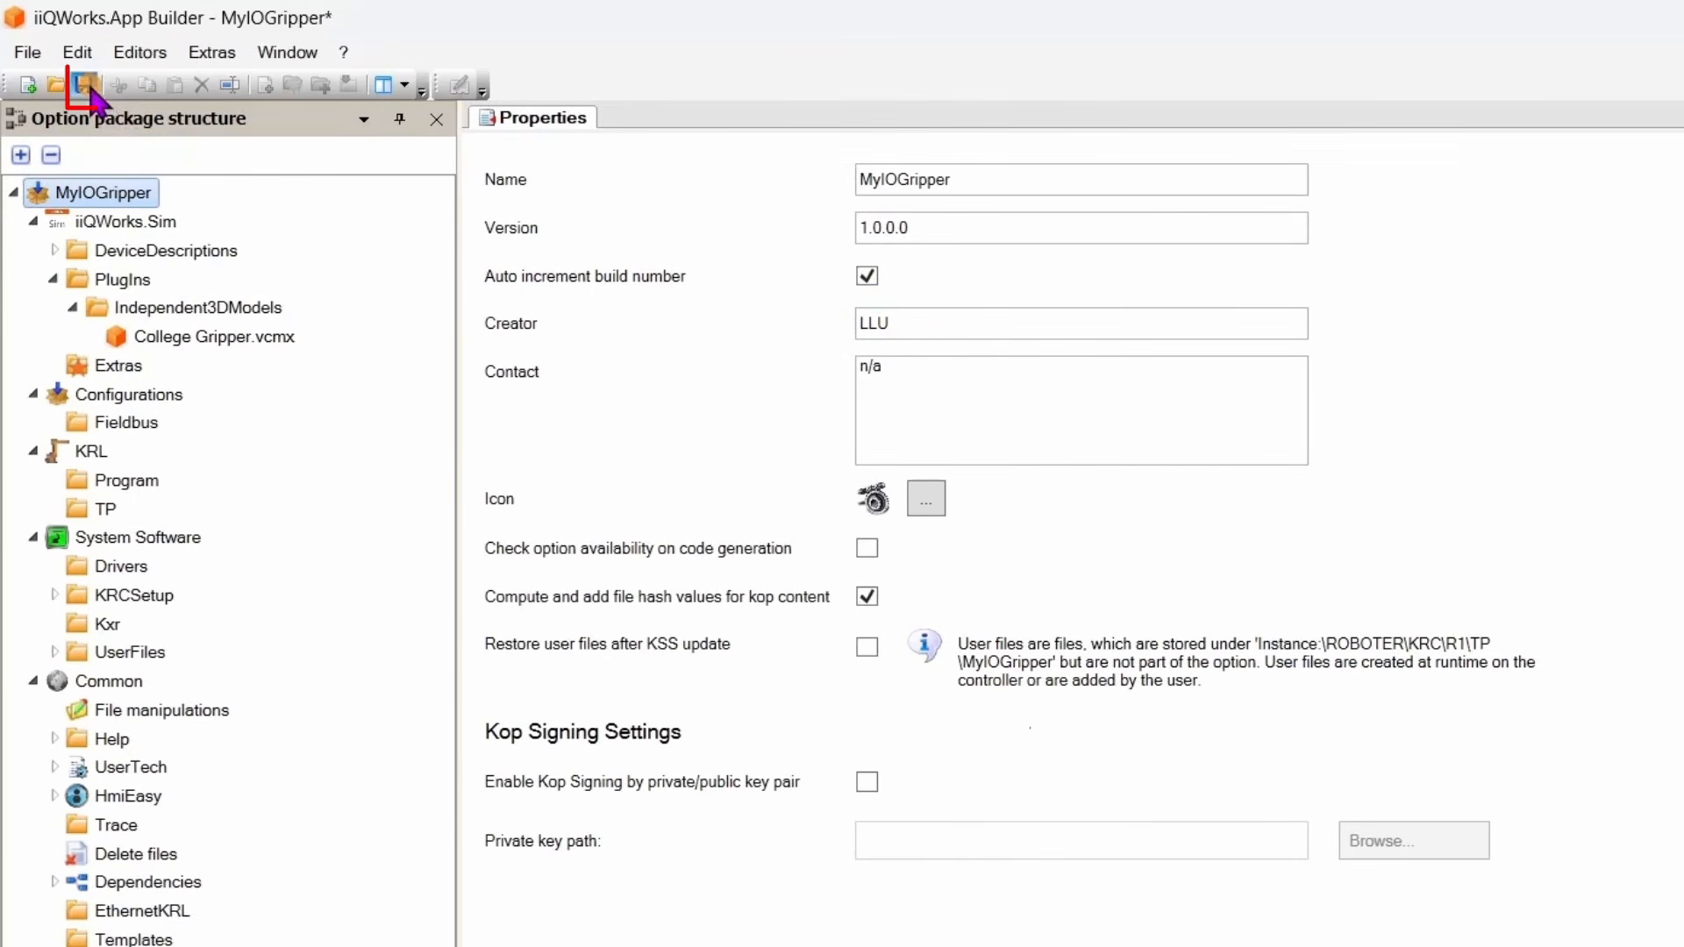
click(26, 52)
click(94, 296)
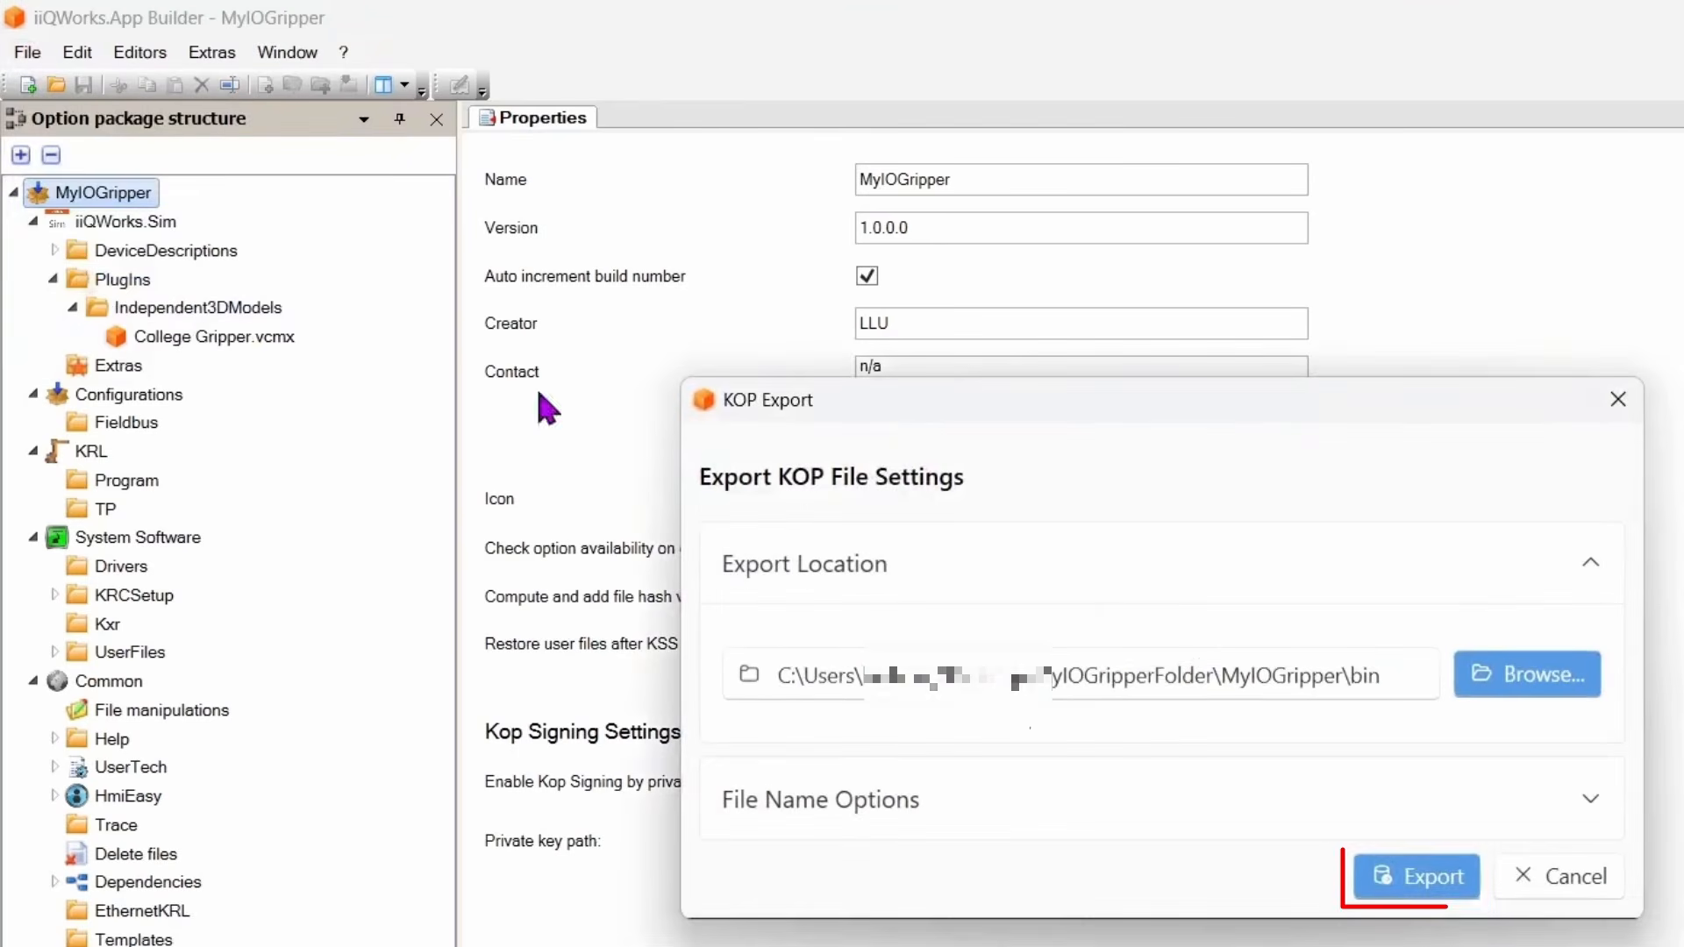
click(1436, 888)
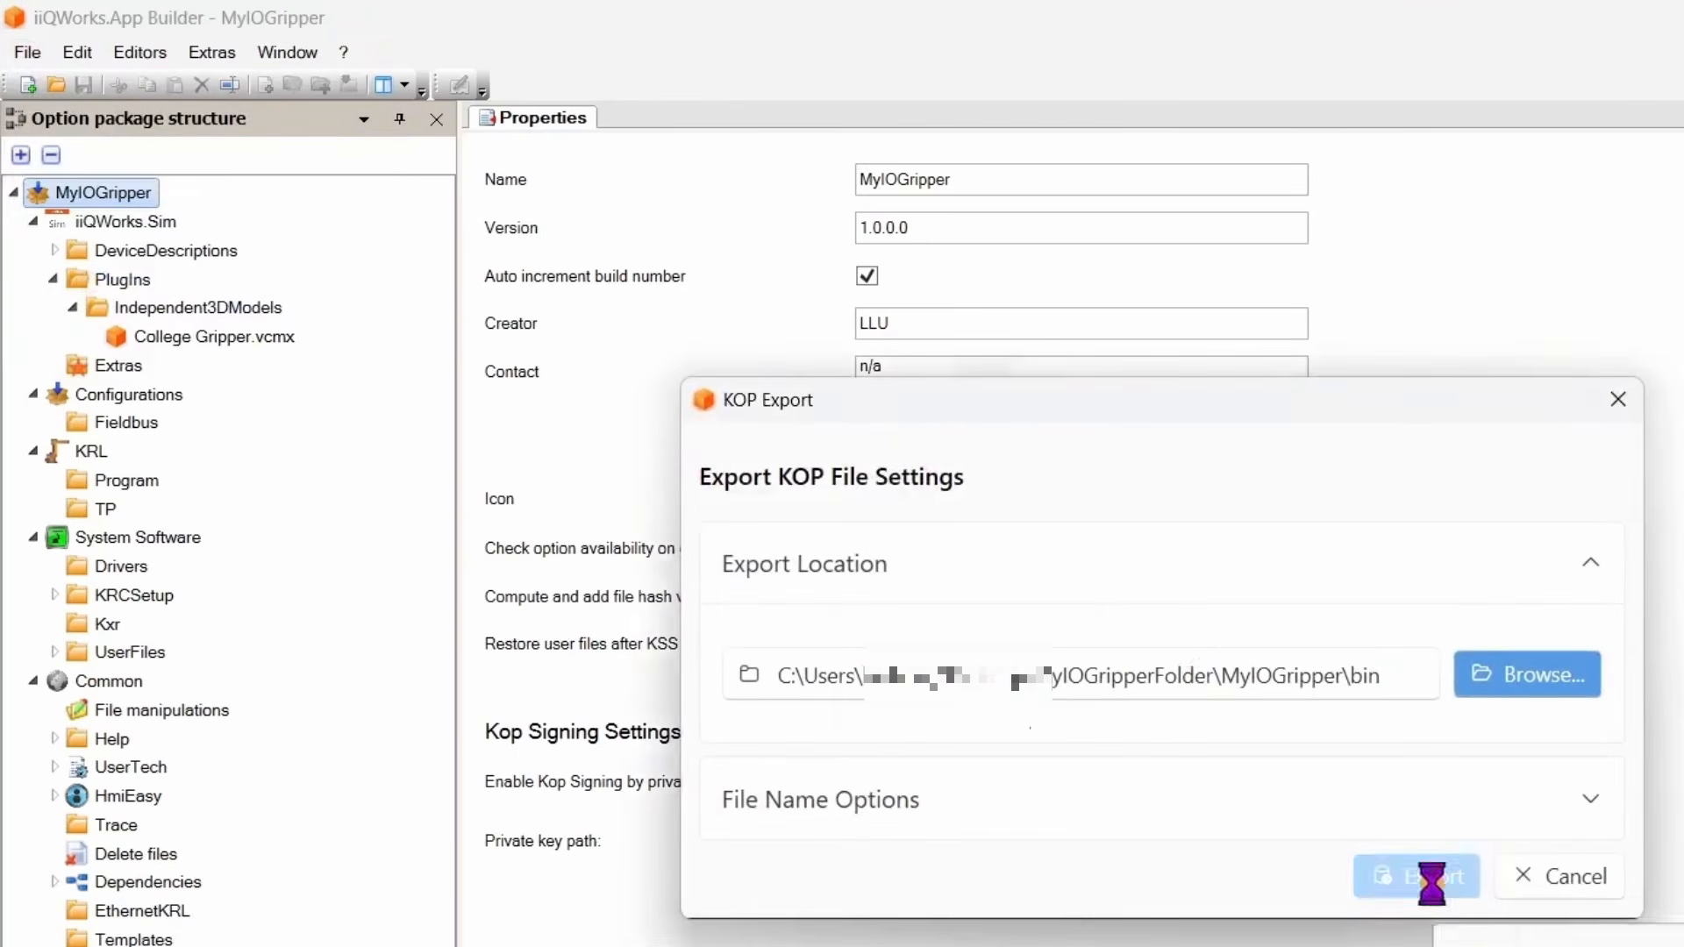
click(1311, 789)
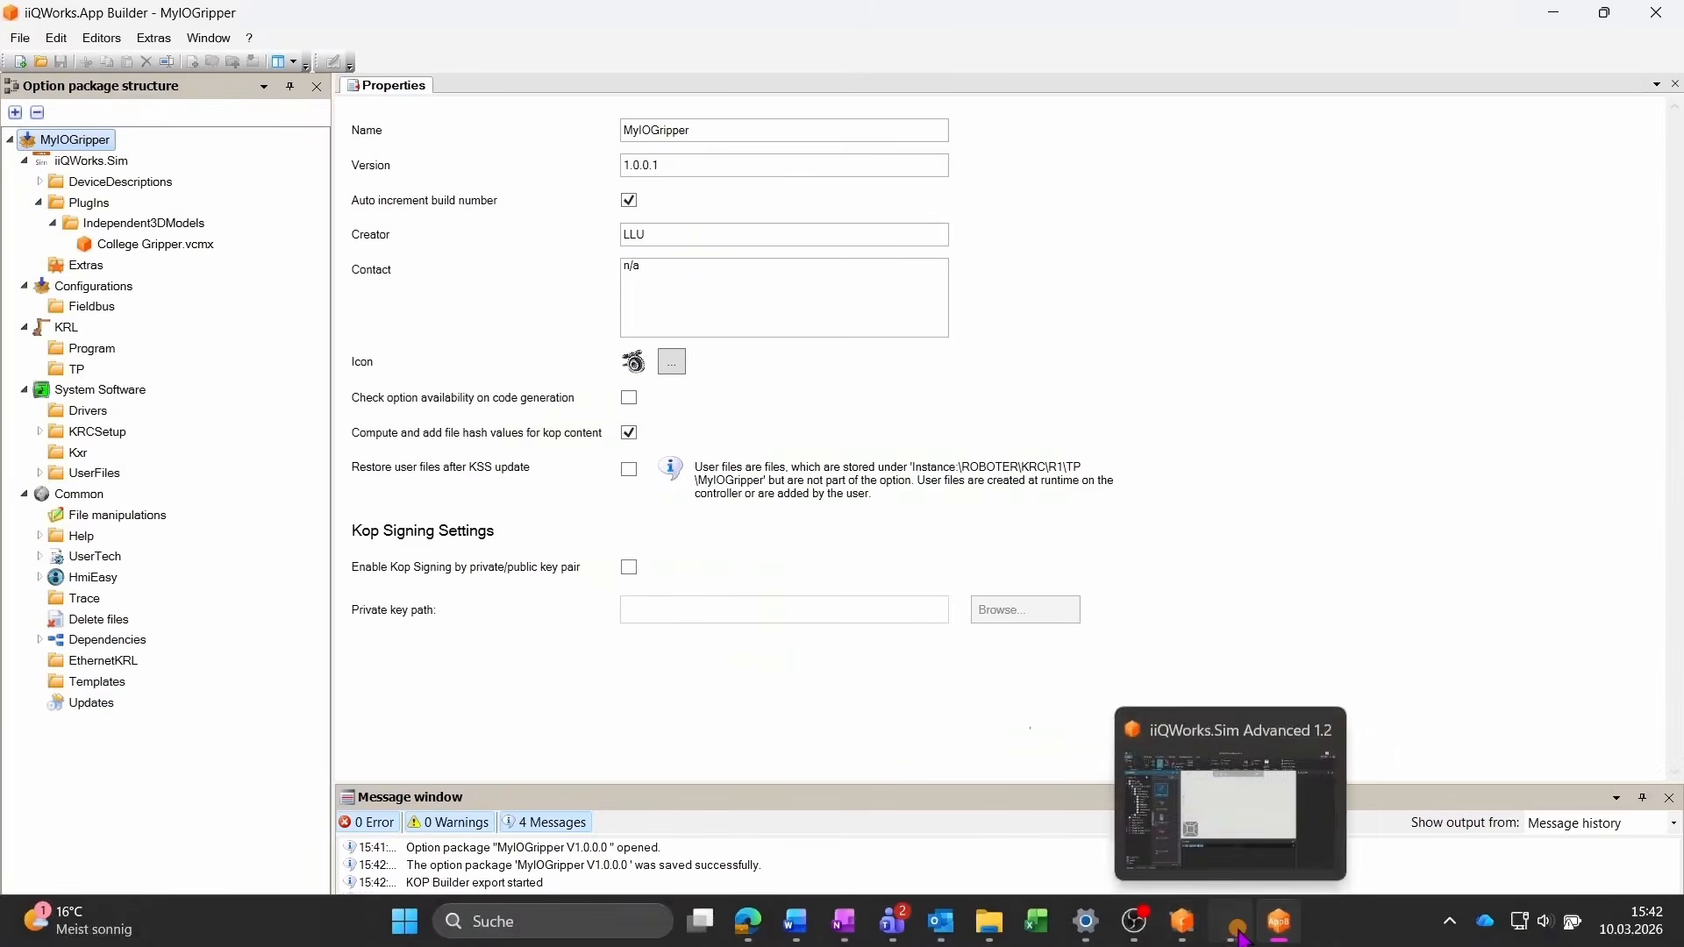
Switch to iiQWorks.Sim and clear the whole layout.
click(1232, 922)
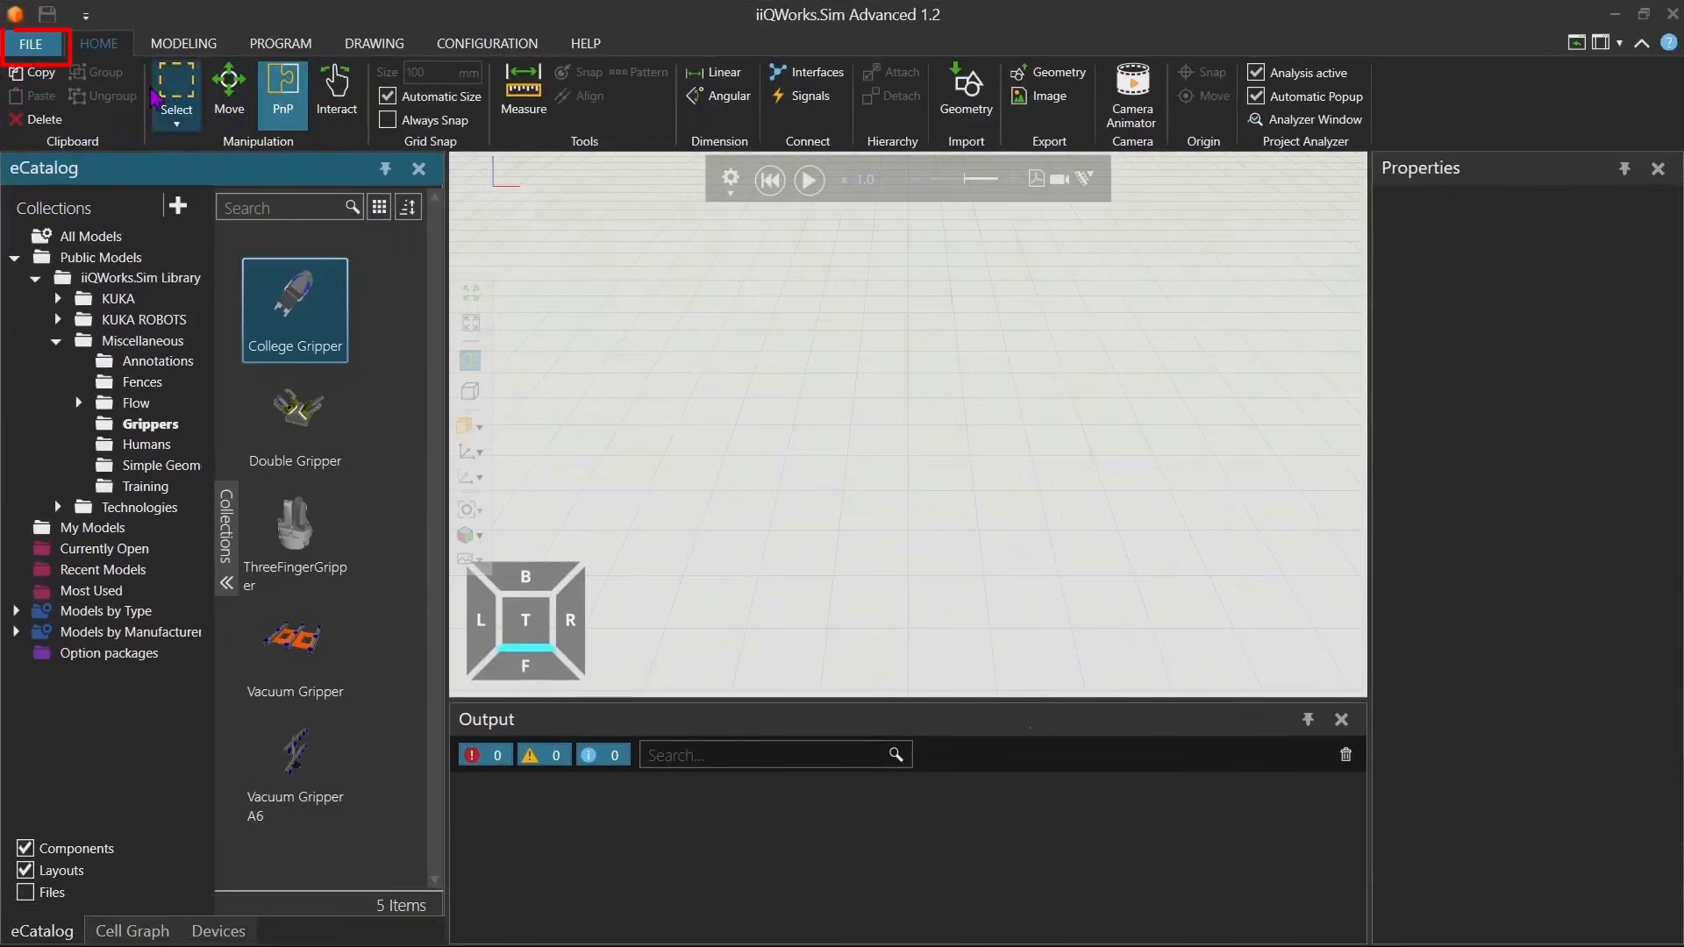
click(33, 44)
click(77, 106)
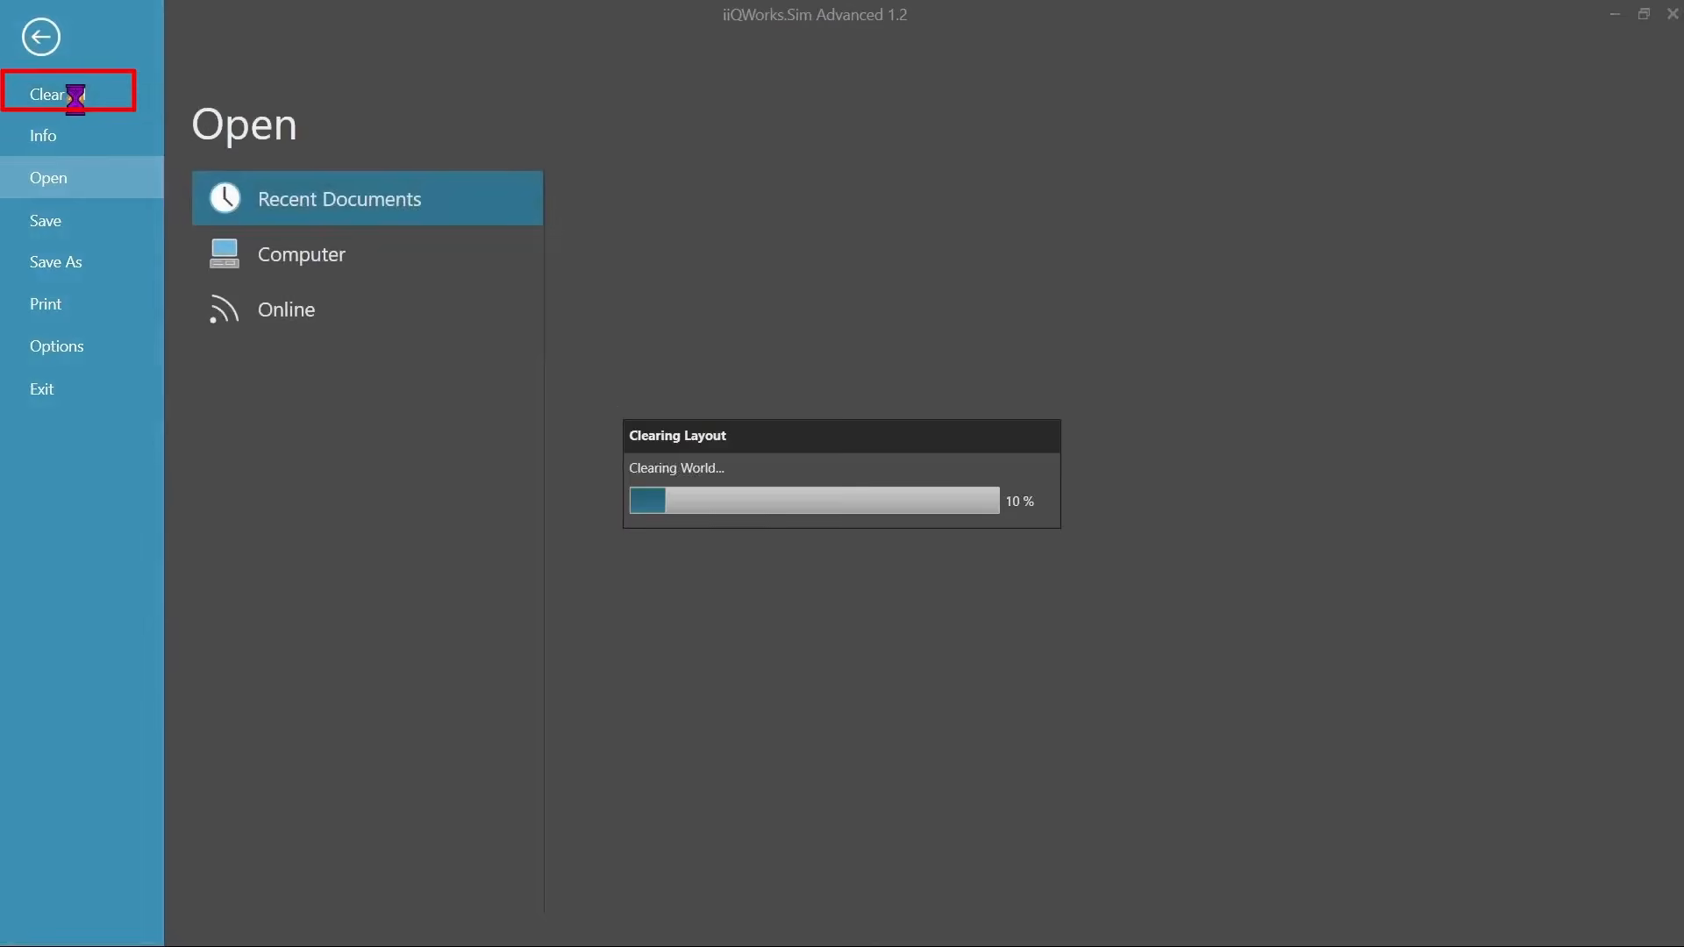
click(52, 51)
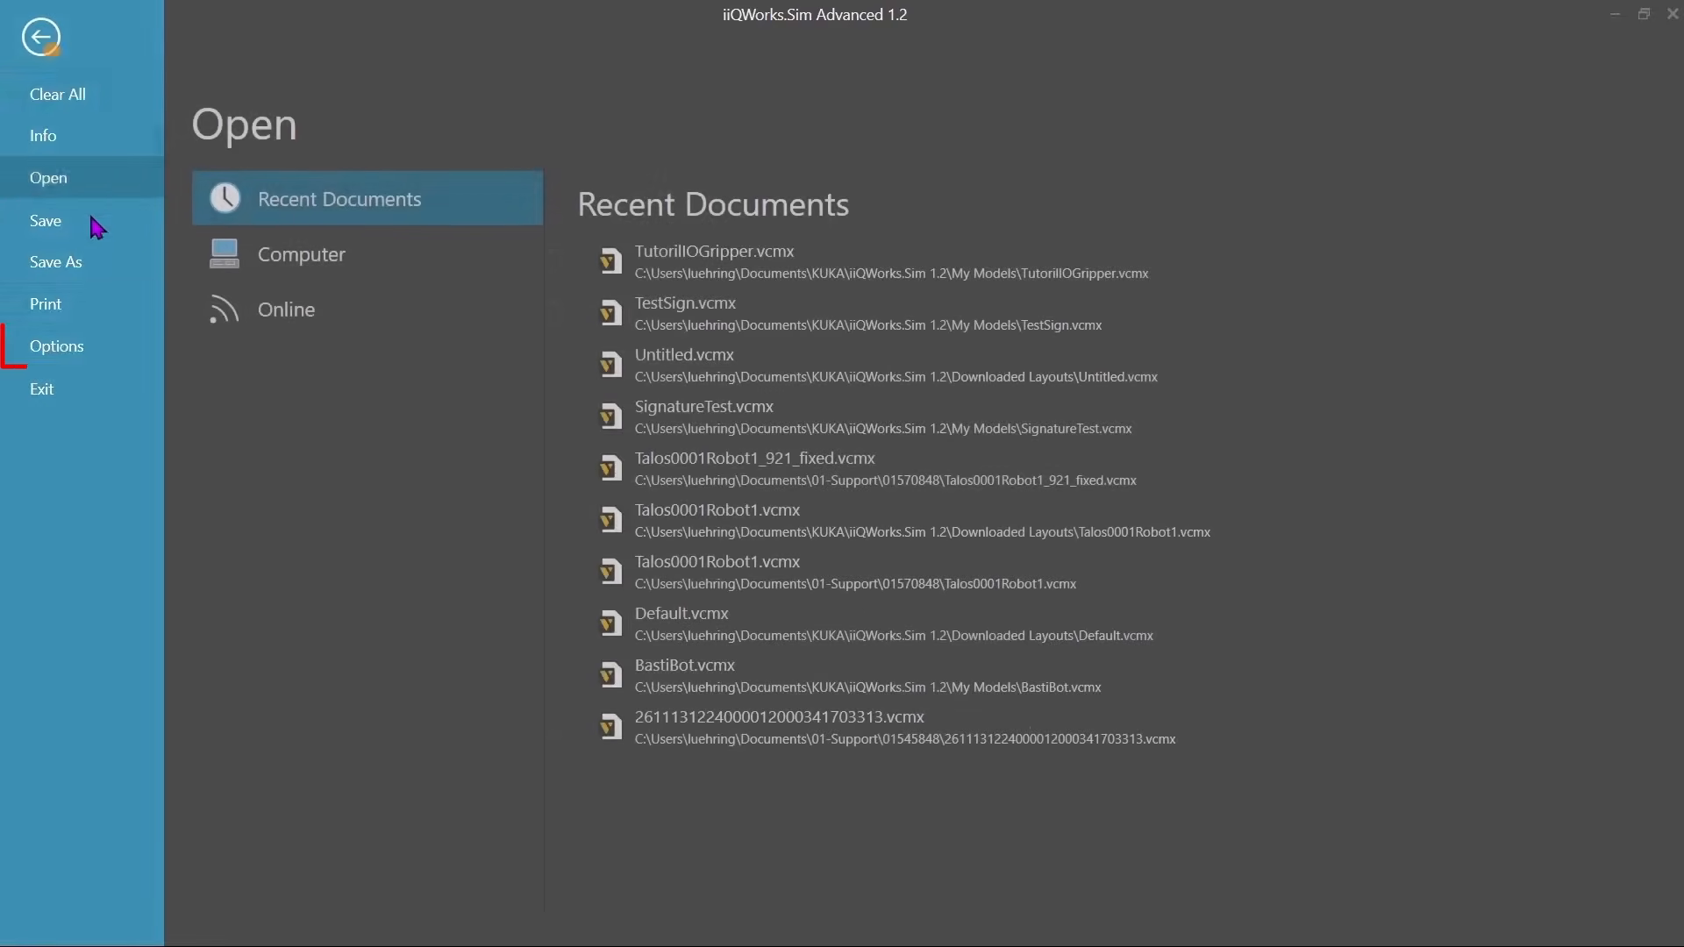
Open the Add-on options and inspect the option packages of the Tutorial profile in Option package management.
click(58, 349)
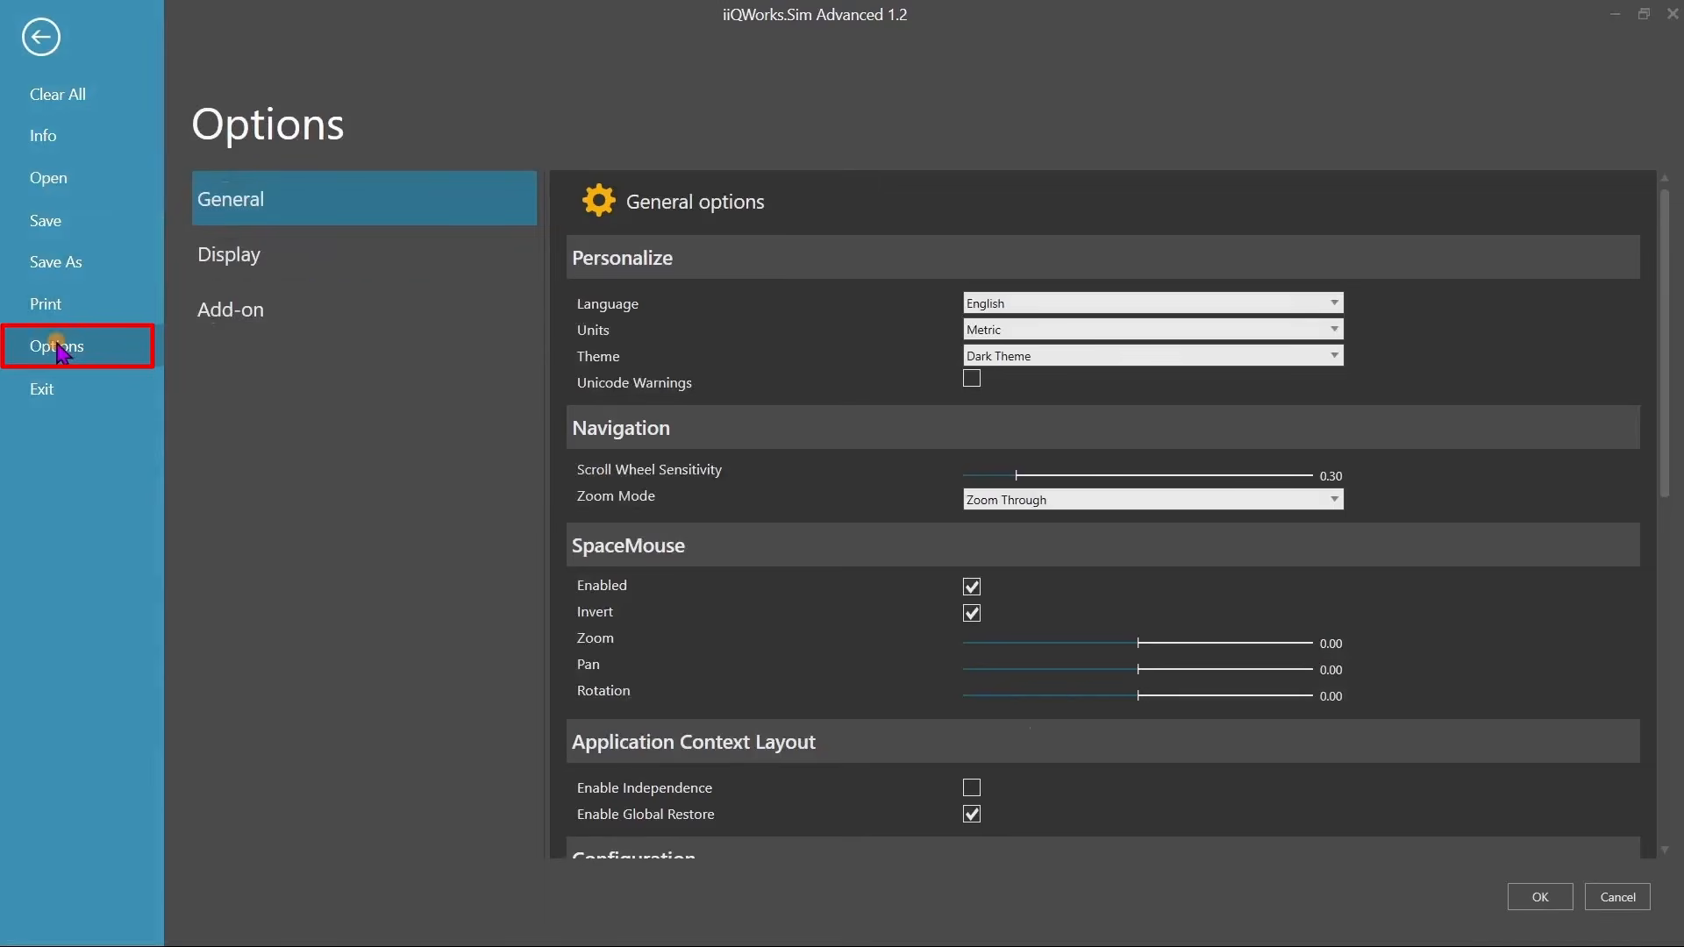
click(235, 315)
click(1586, 597)
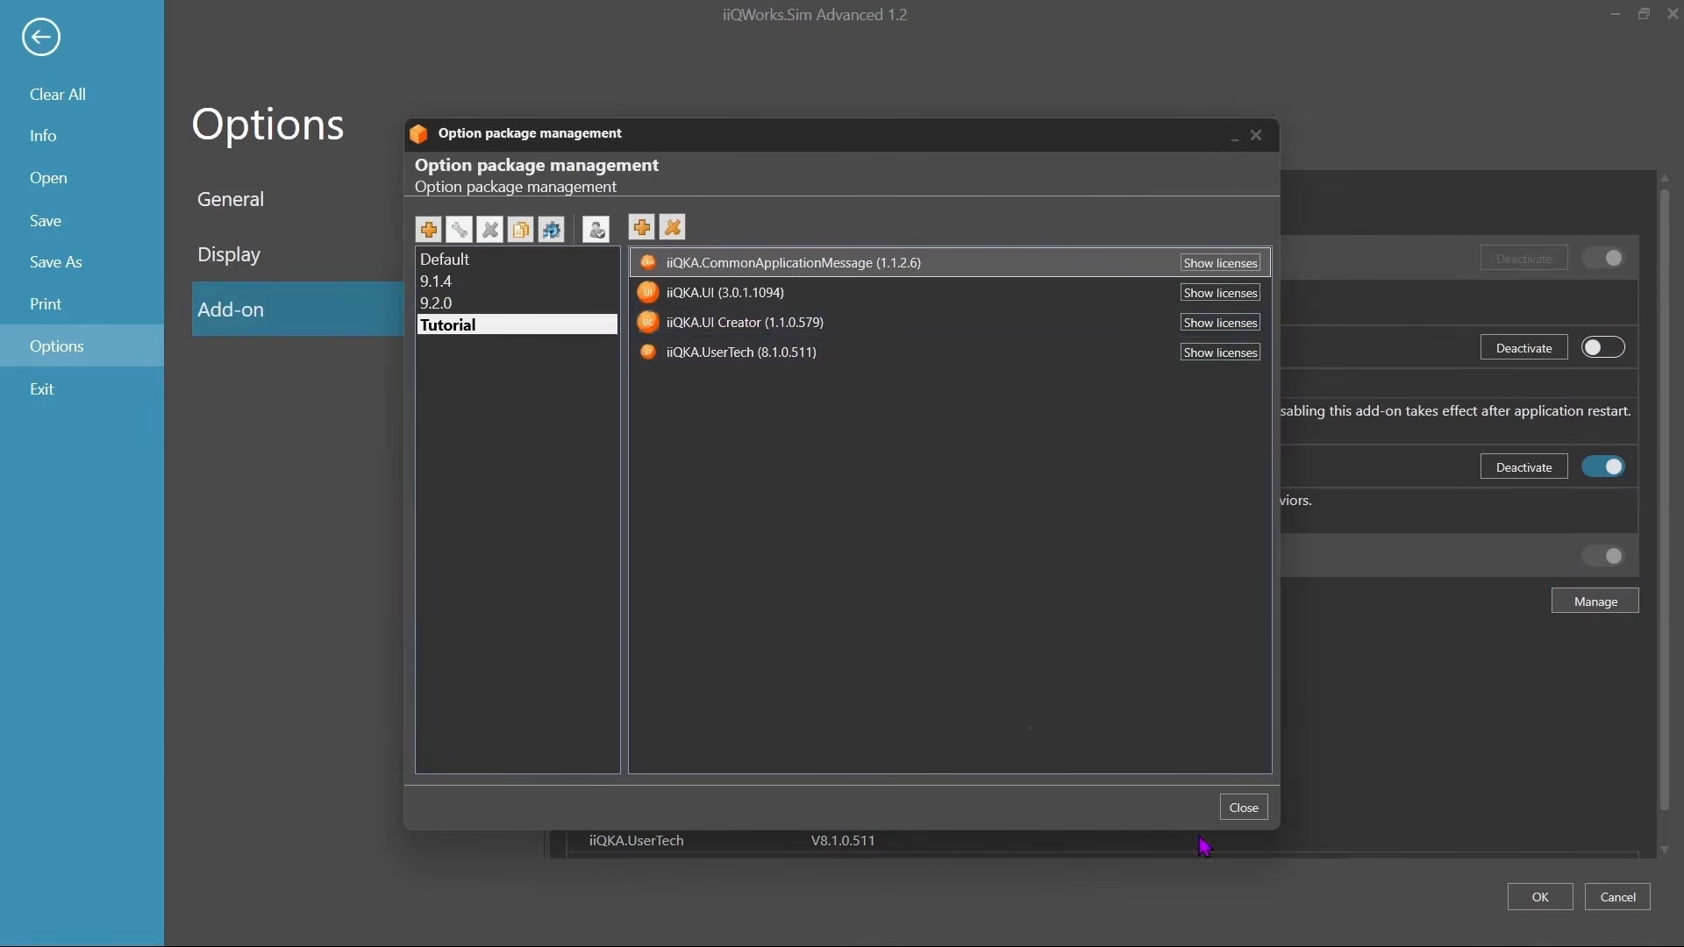
click(1244, 807)
In iiQWorks.Cockpit's Software Repository, install iiQKA.App Runtime 1.1.0 into iiQWorks.Sim 1.2 with the Tutorial profile.
mouse_move(1120, 894)
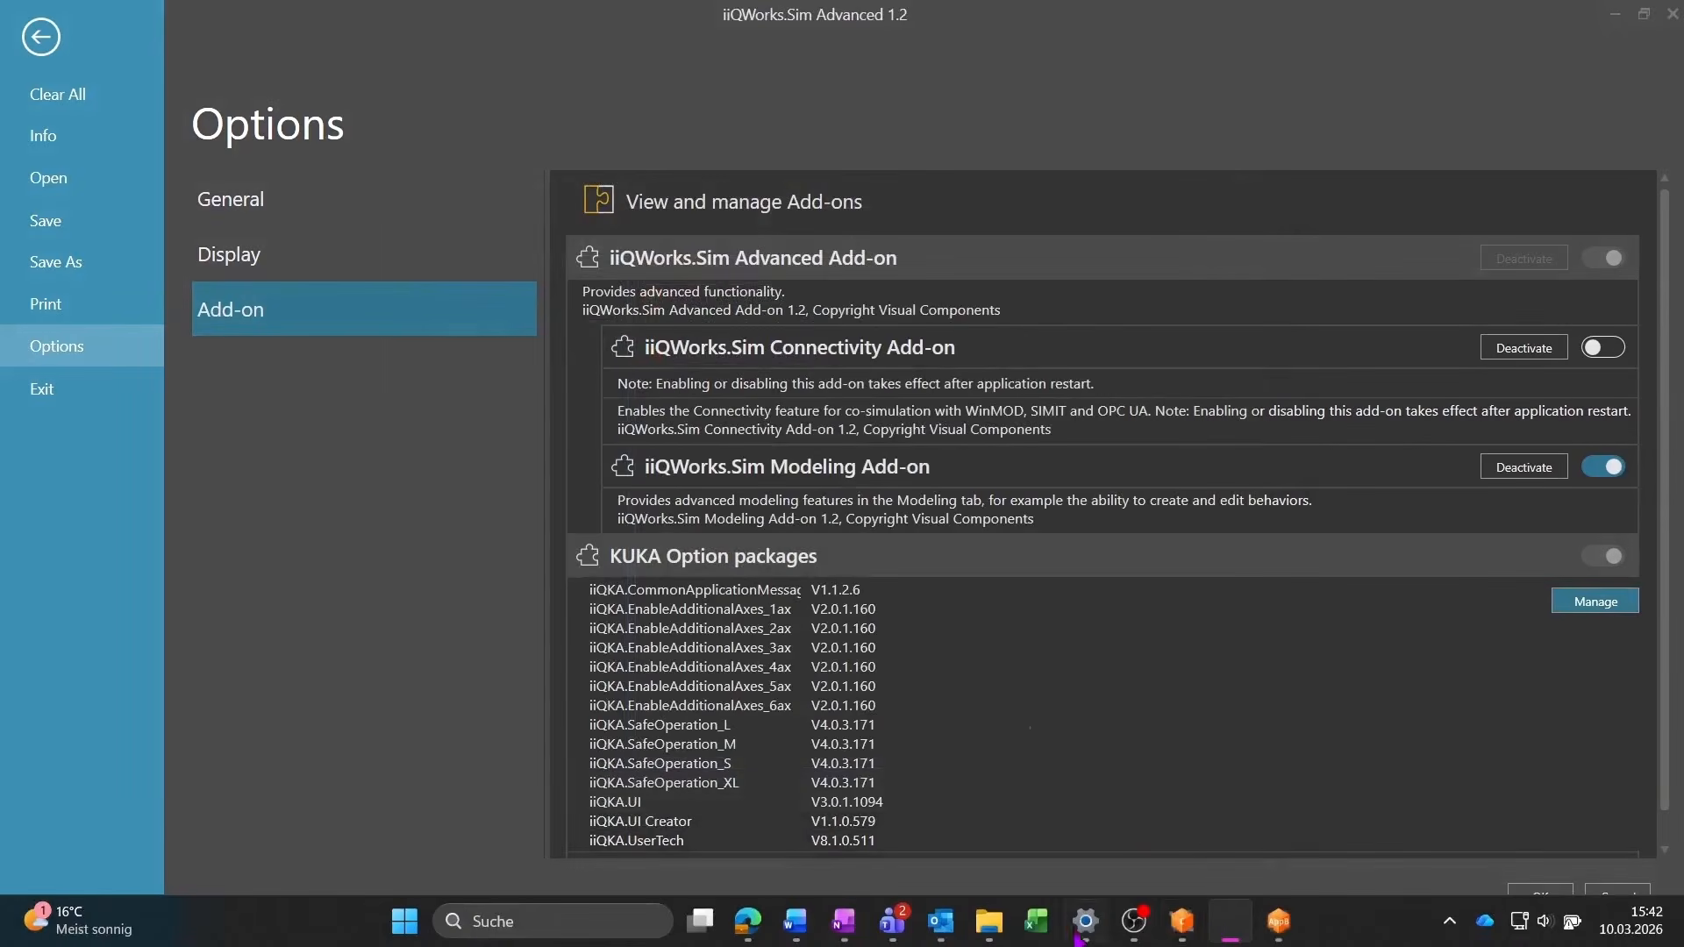
click(1166, 917)
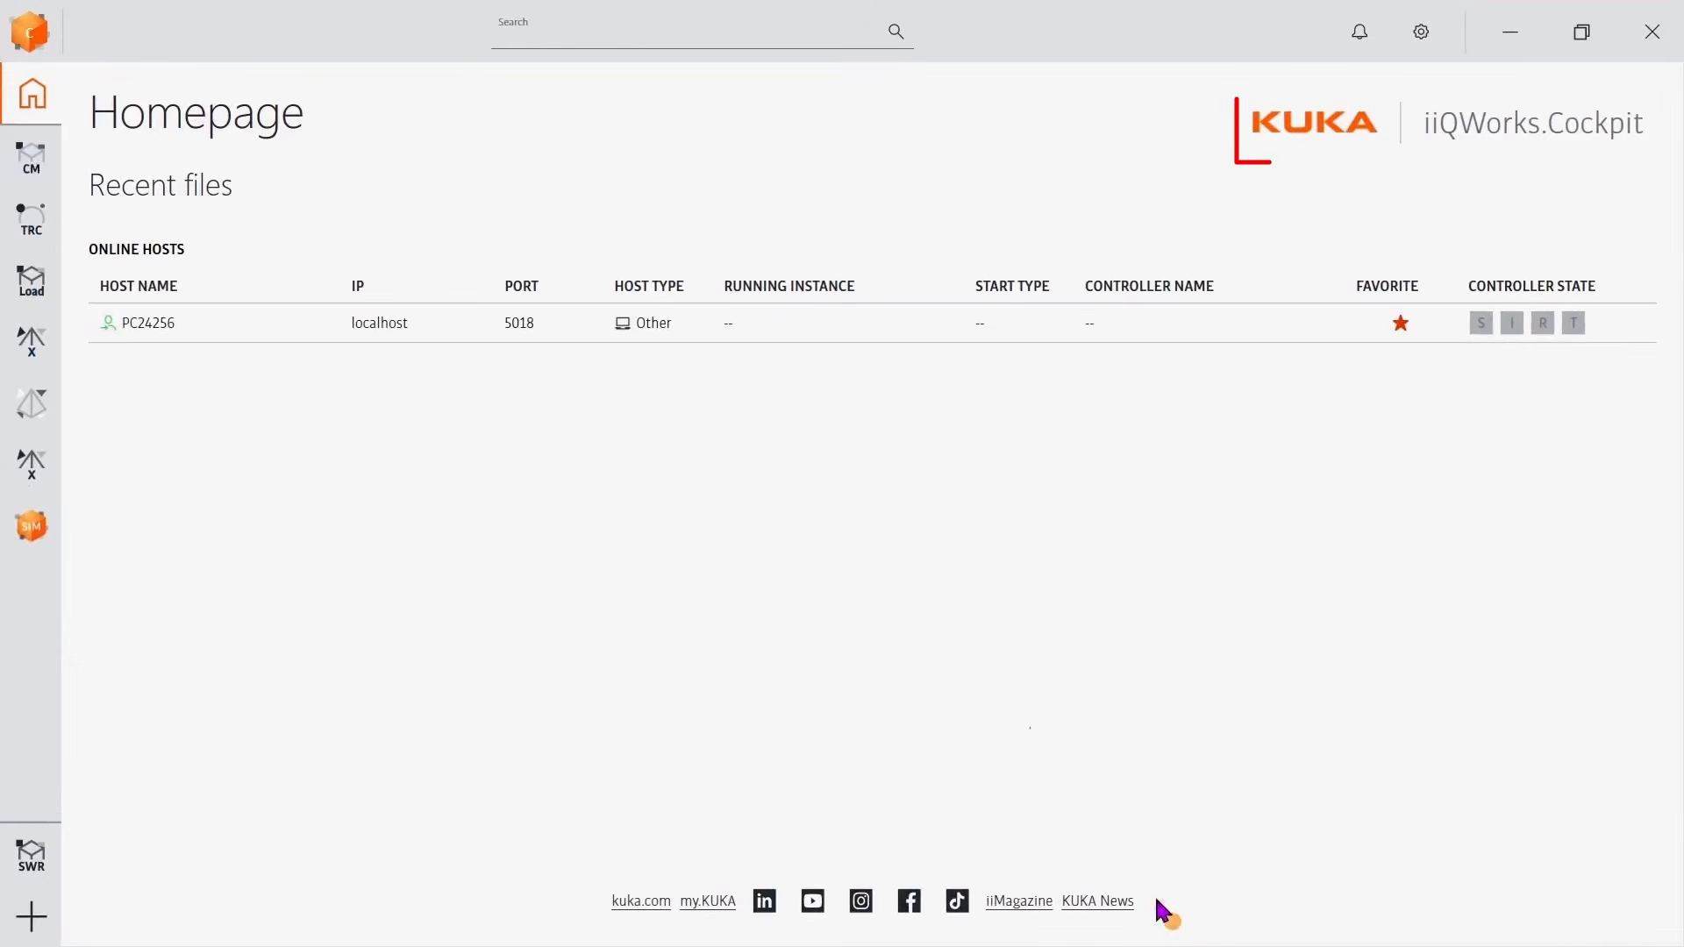
click(39, 853)
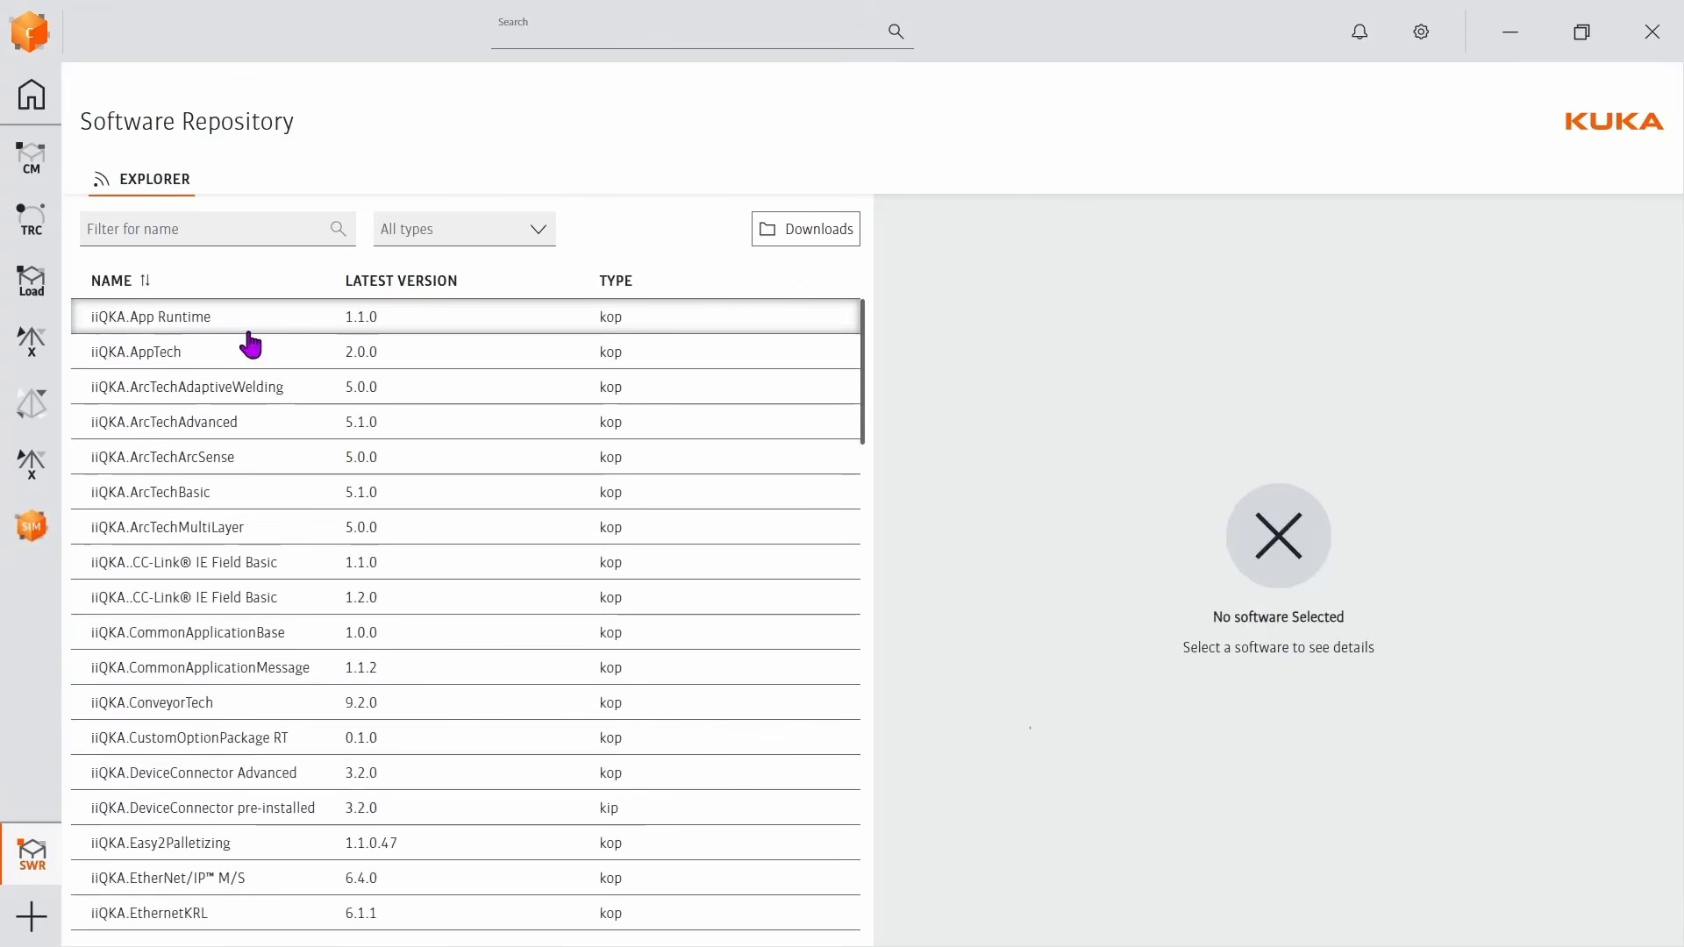
click(250, 321)
click(912, 412)
click(691, 556)
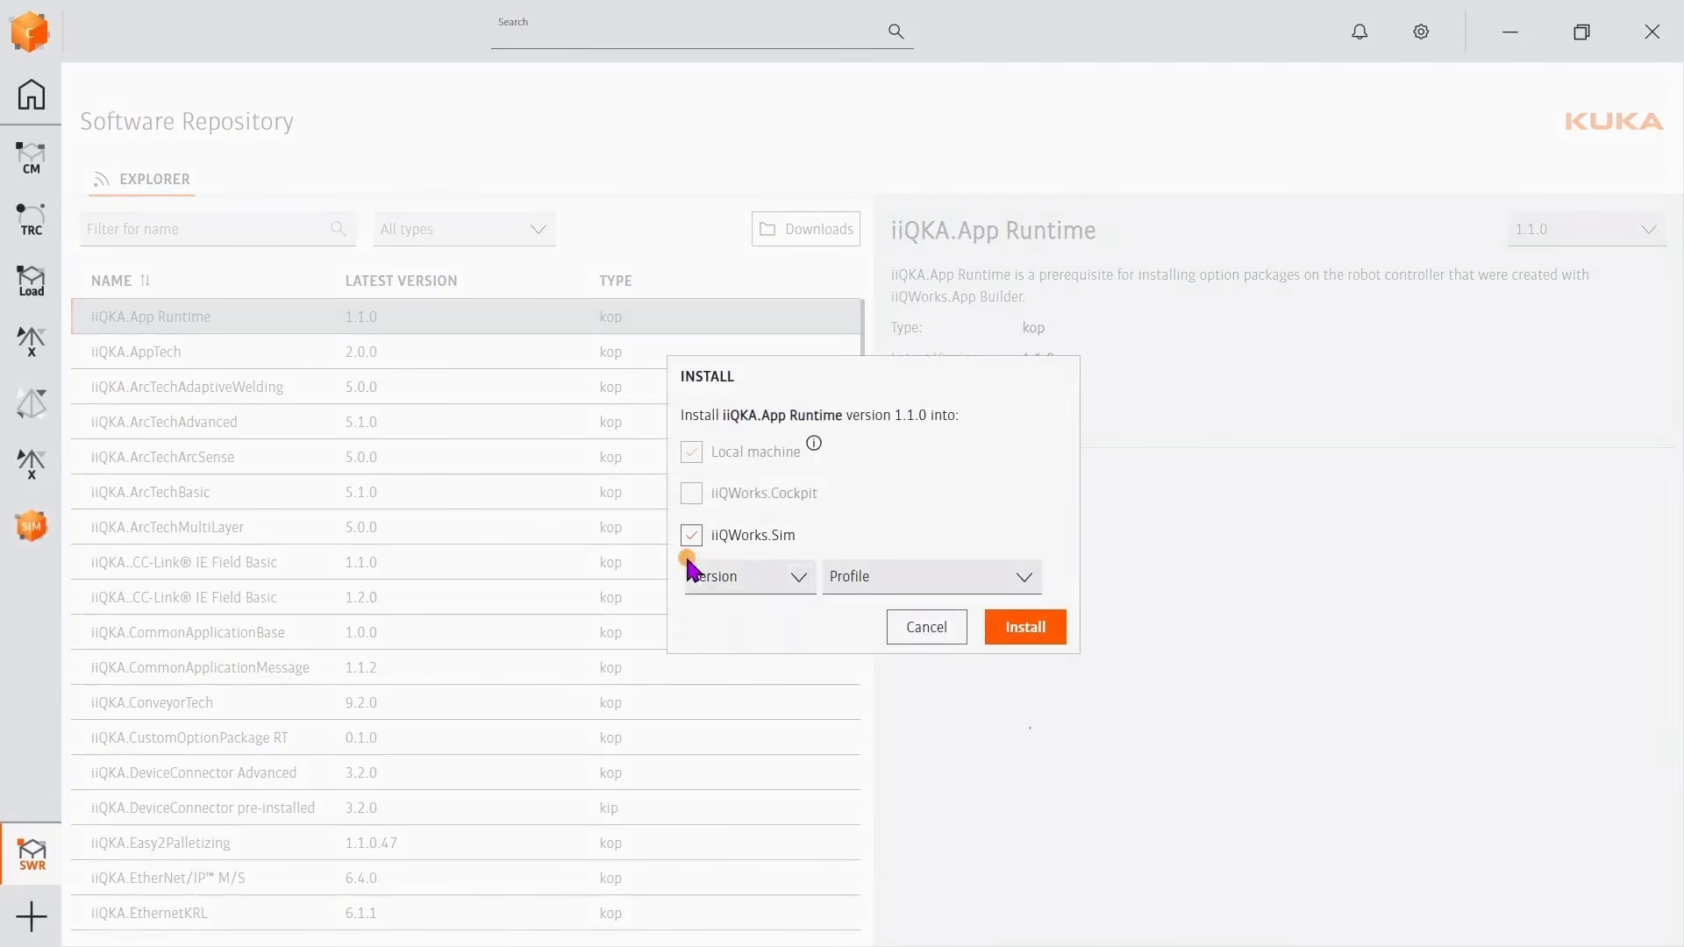
click(777, 598)
click(735, 647)
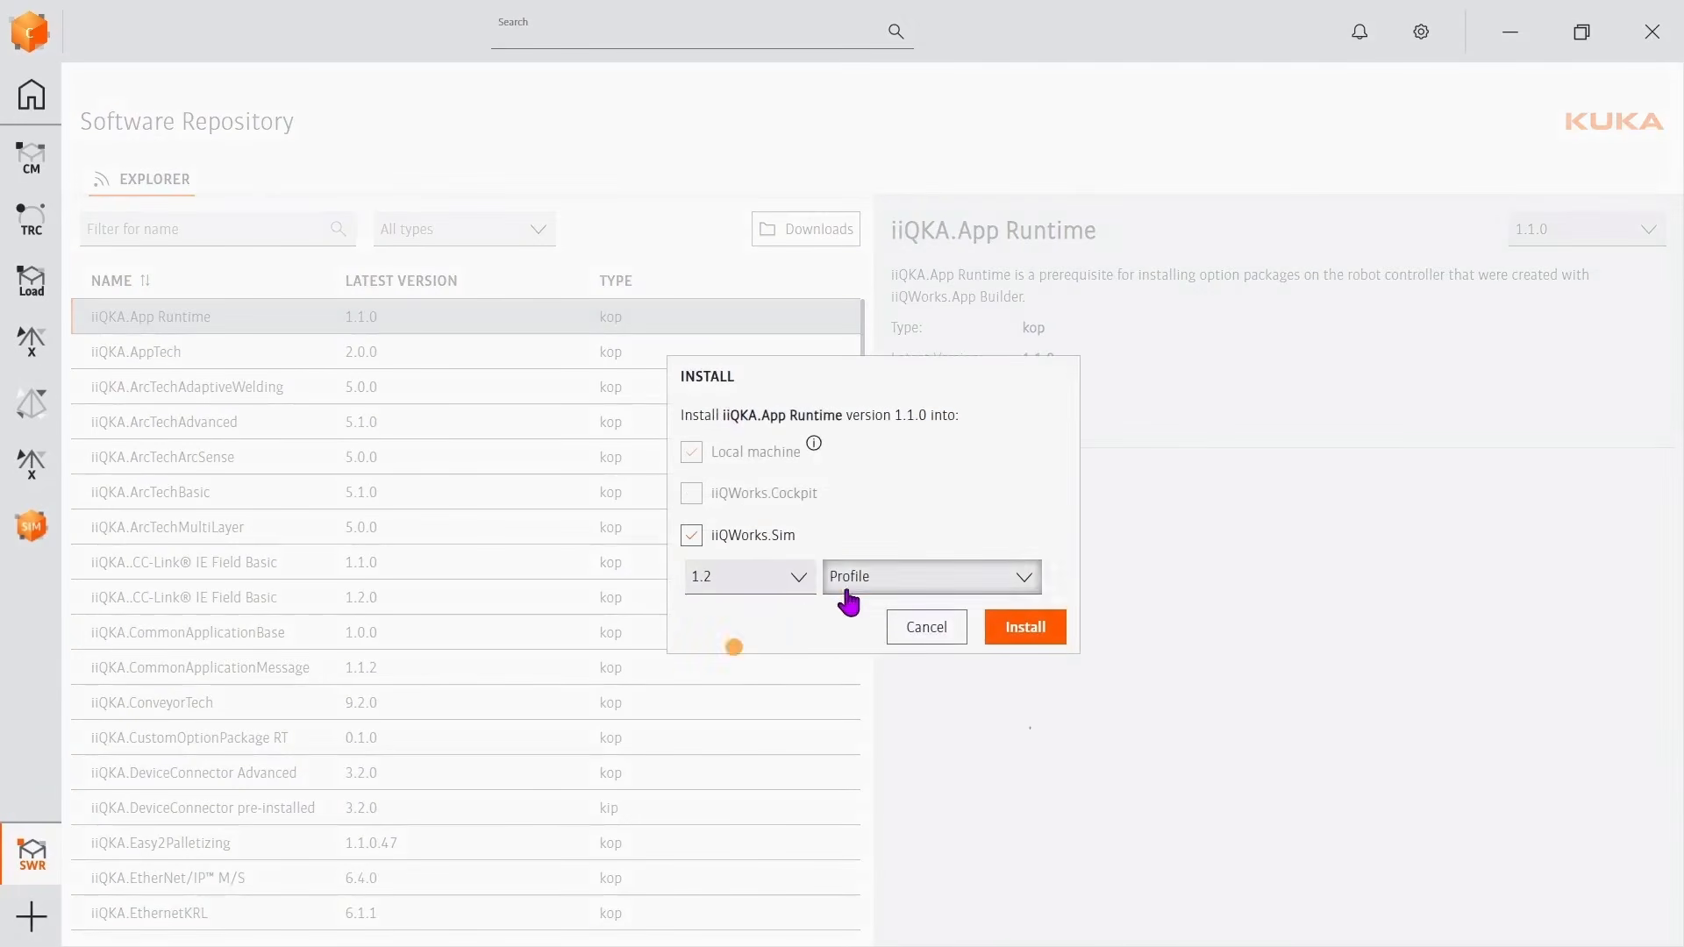
click(848, 586)
click(868, 717)
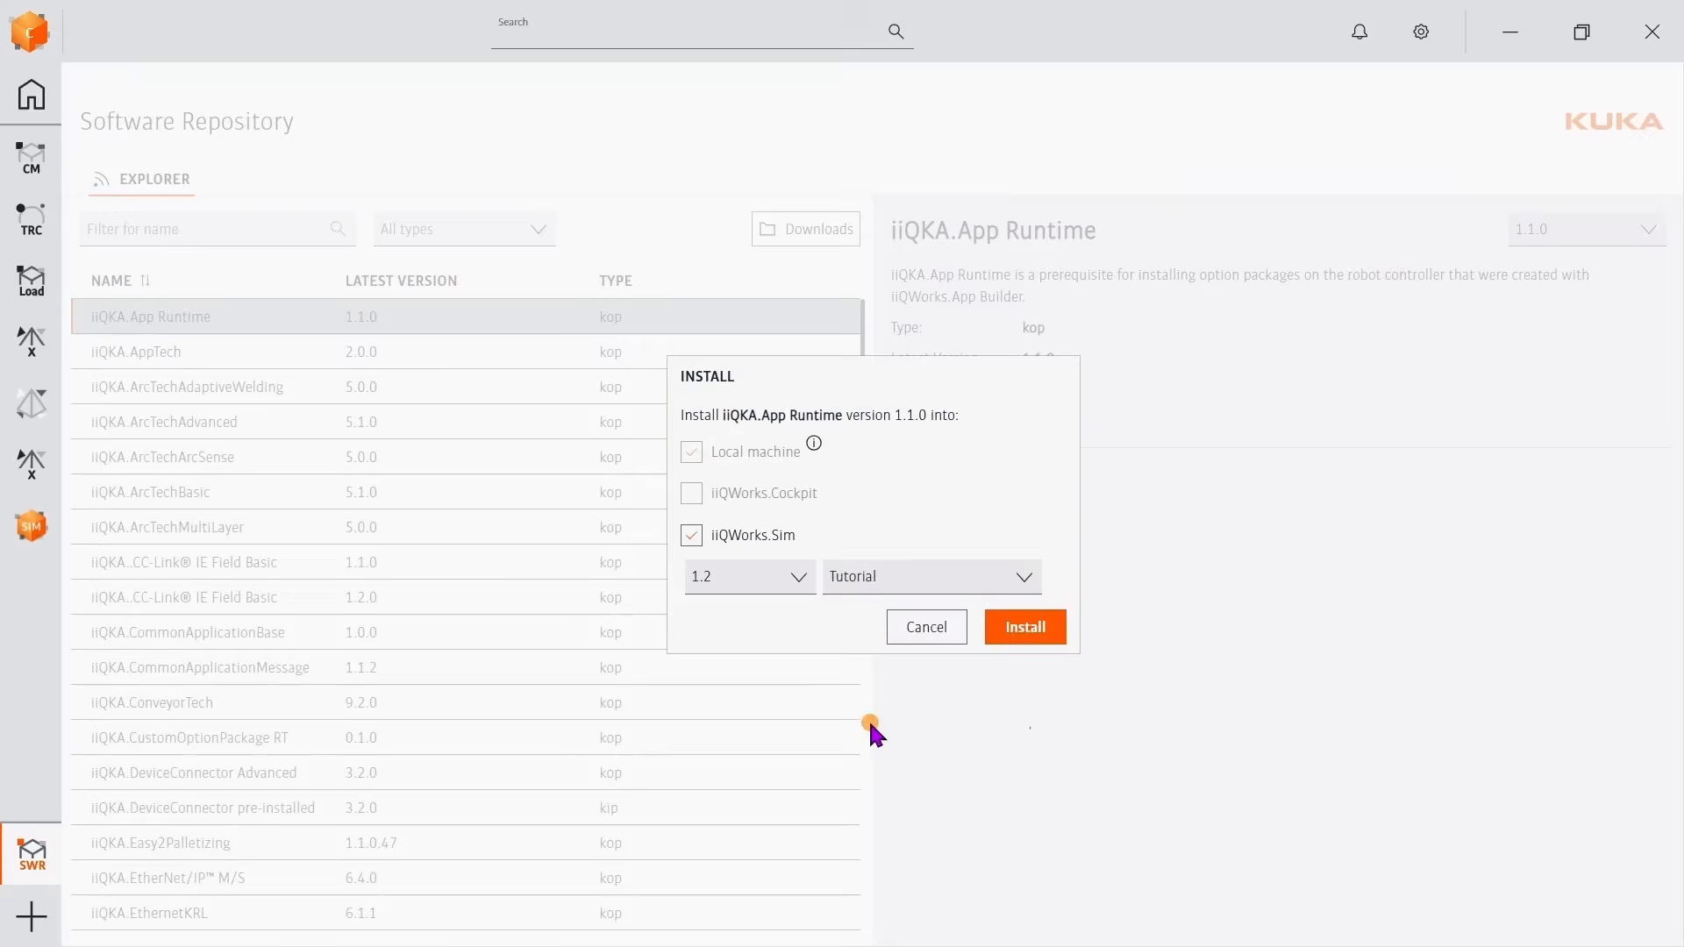
click(1044, 633)
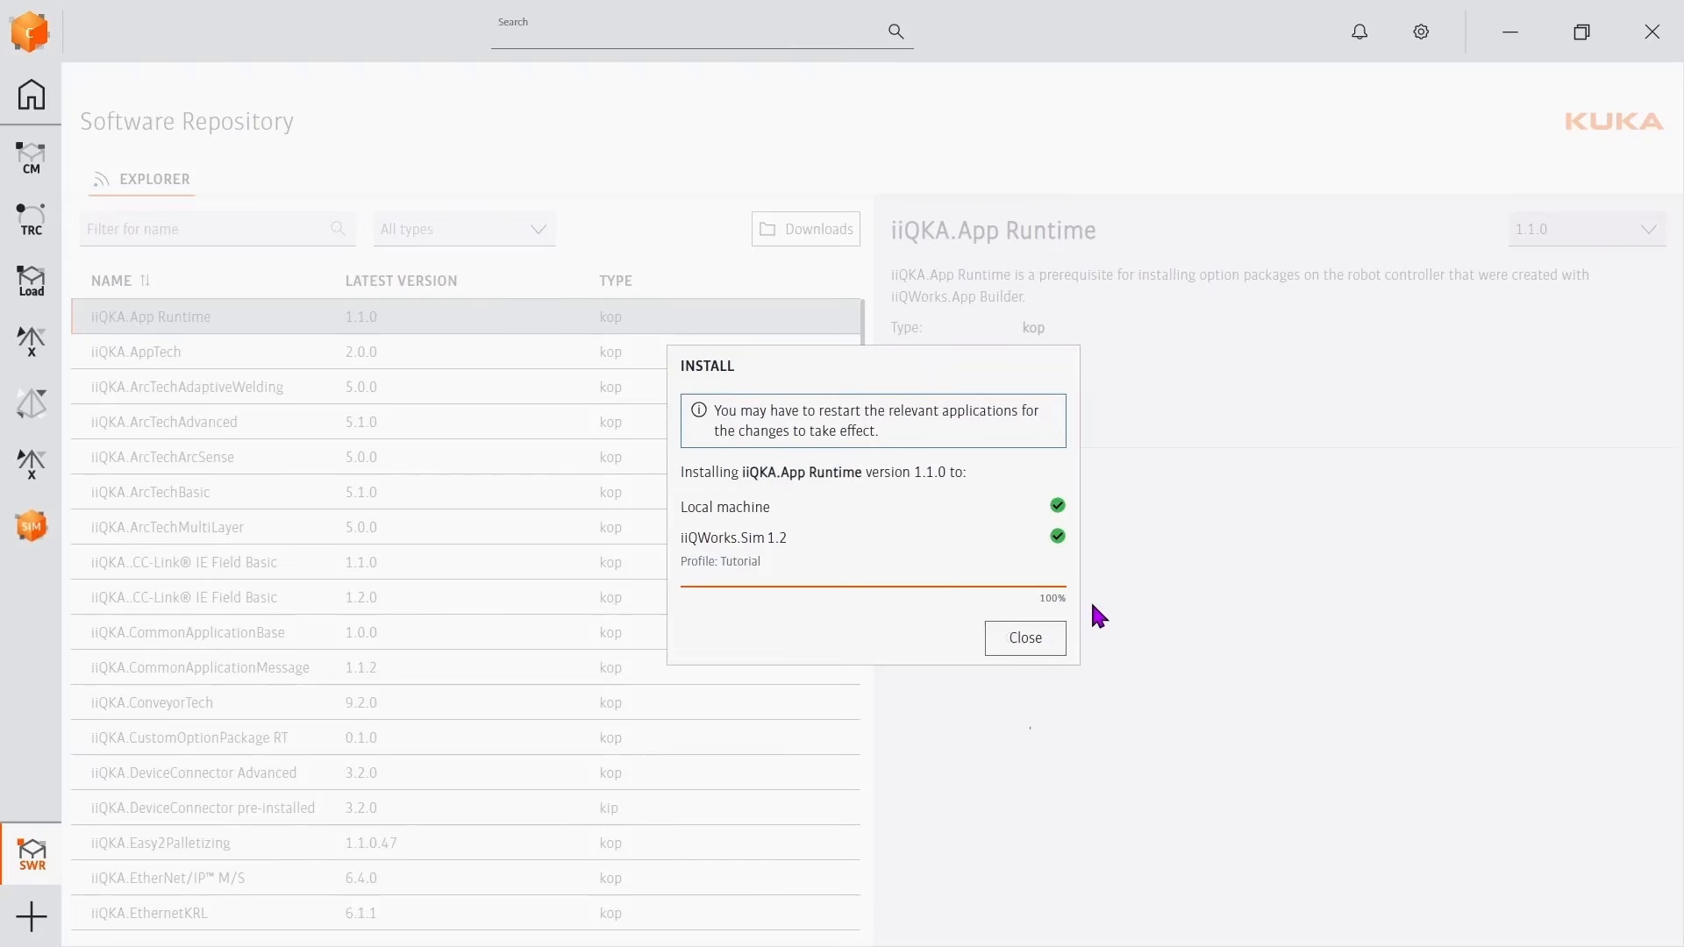
click(1055, 638)
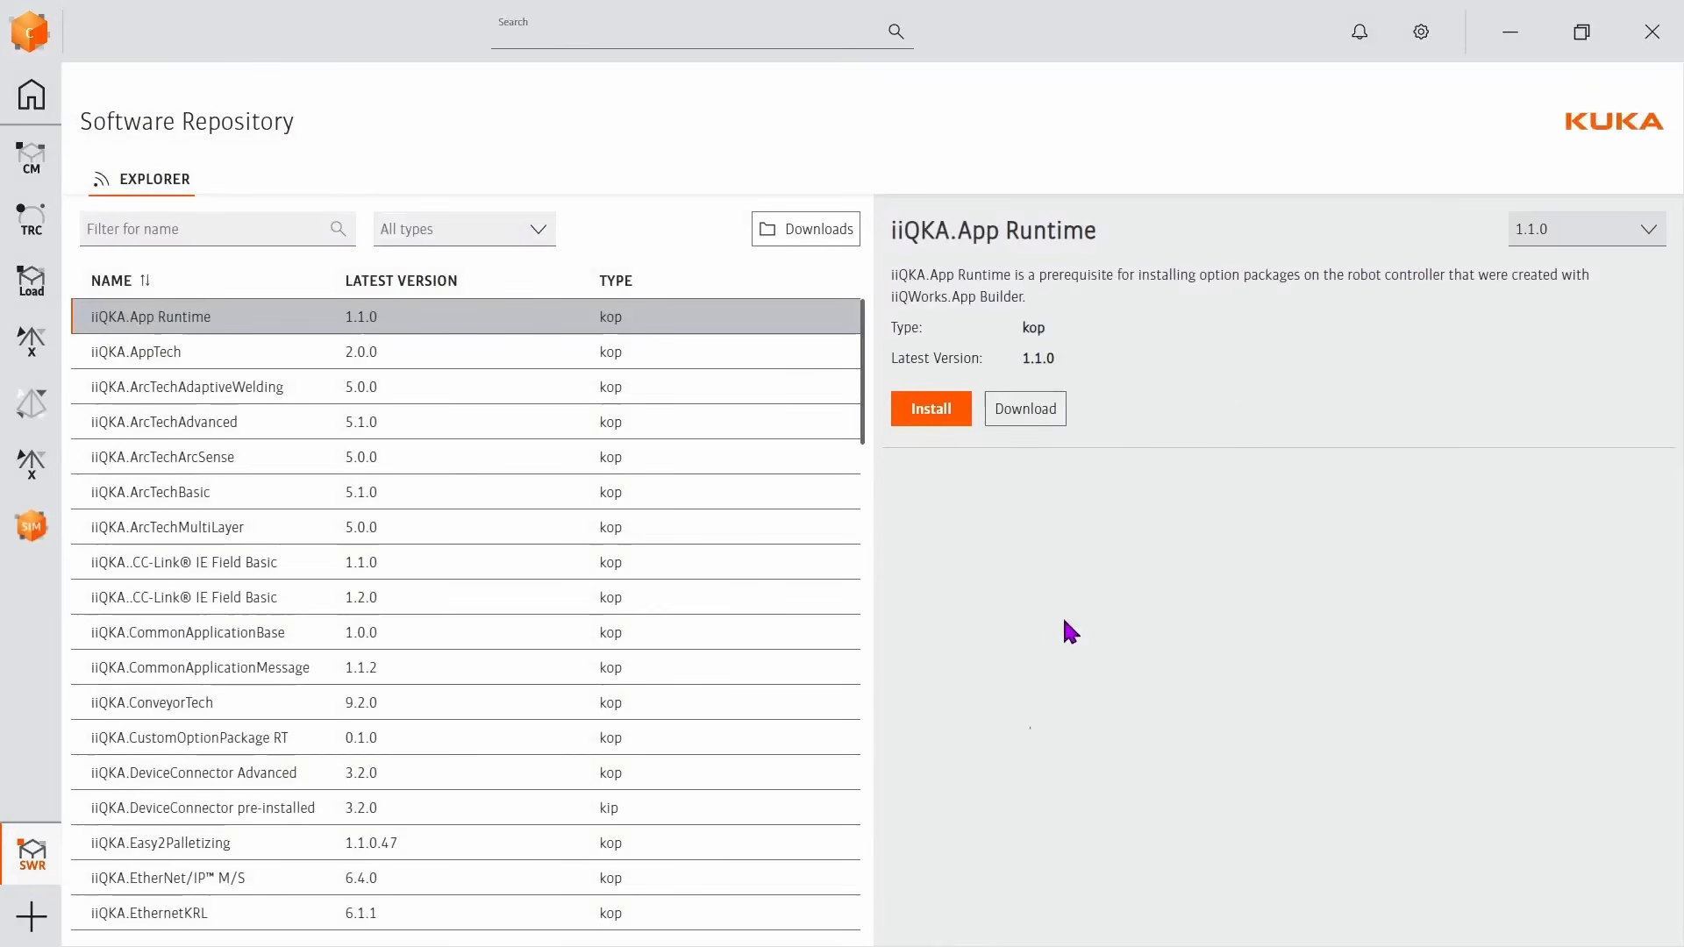
Return to iiQWorks.Sim and recheck the Tutorial profile's packages in Option package management.
click(1515, 35)
click(1595, 602)
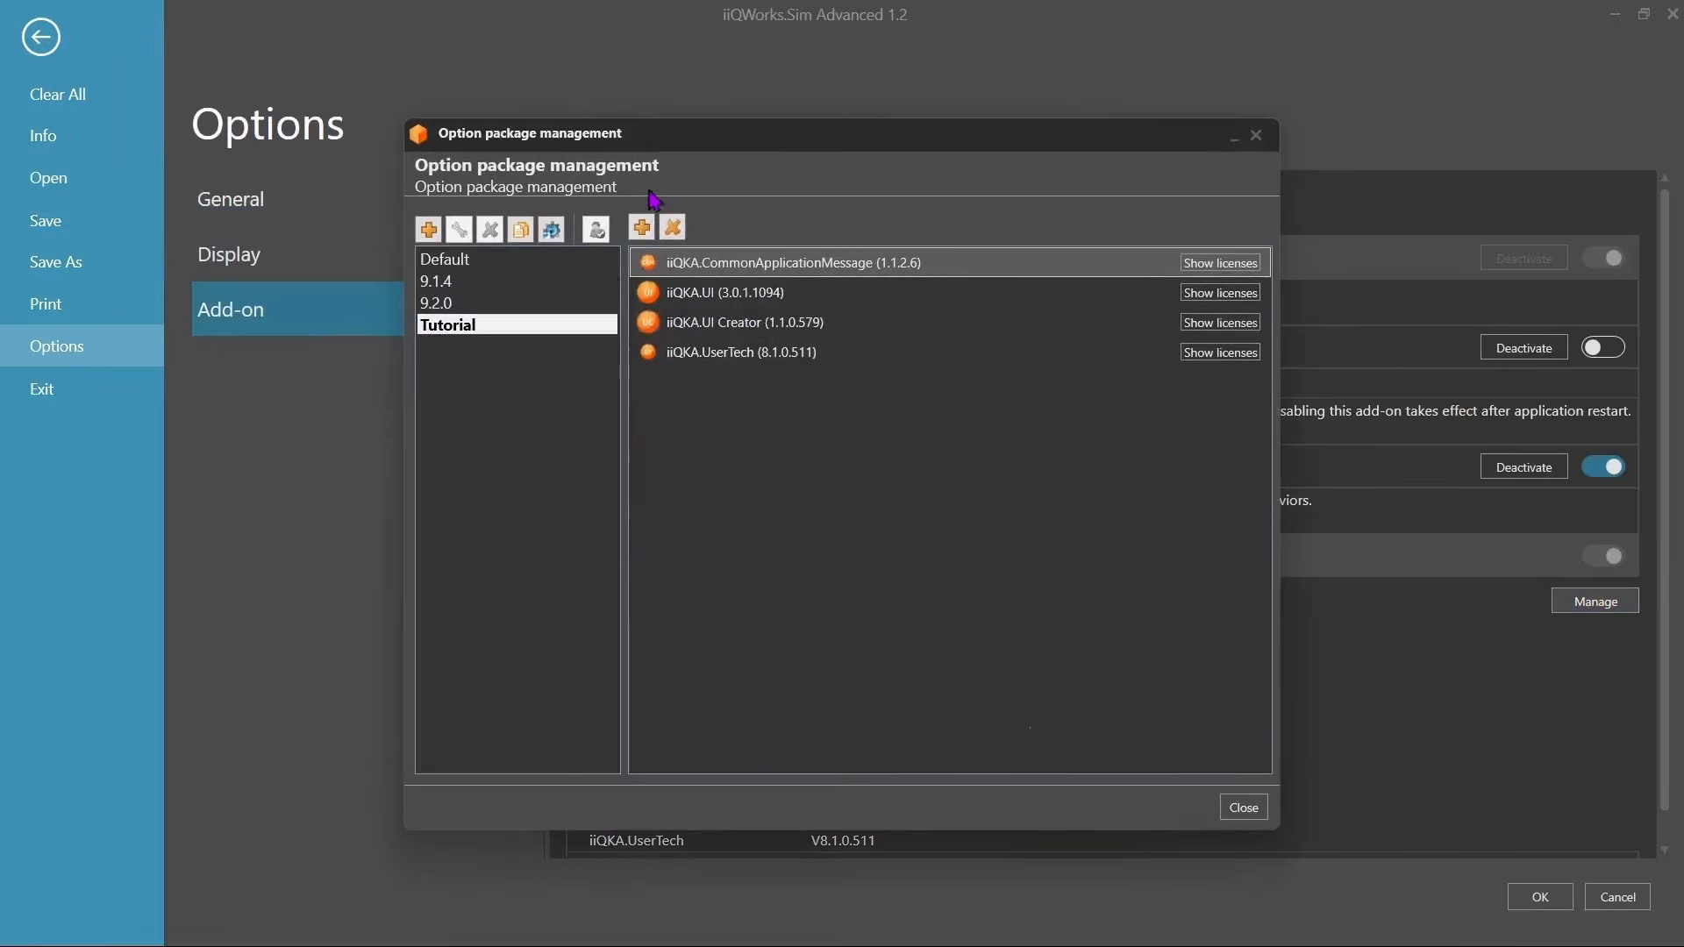
click(1241, 807)
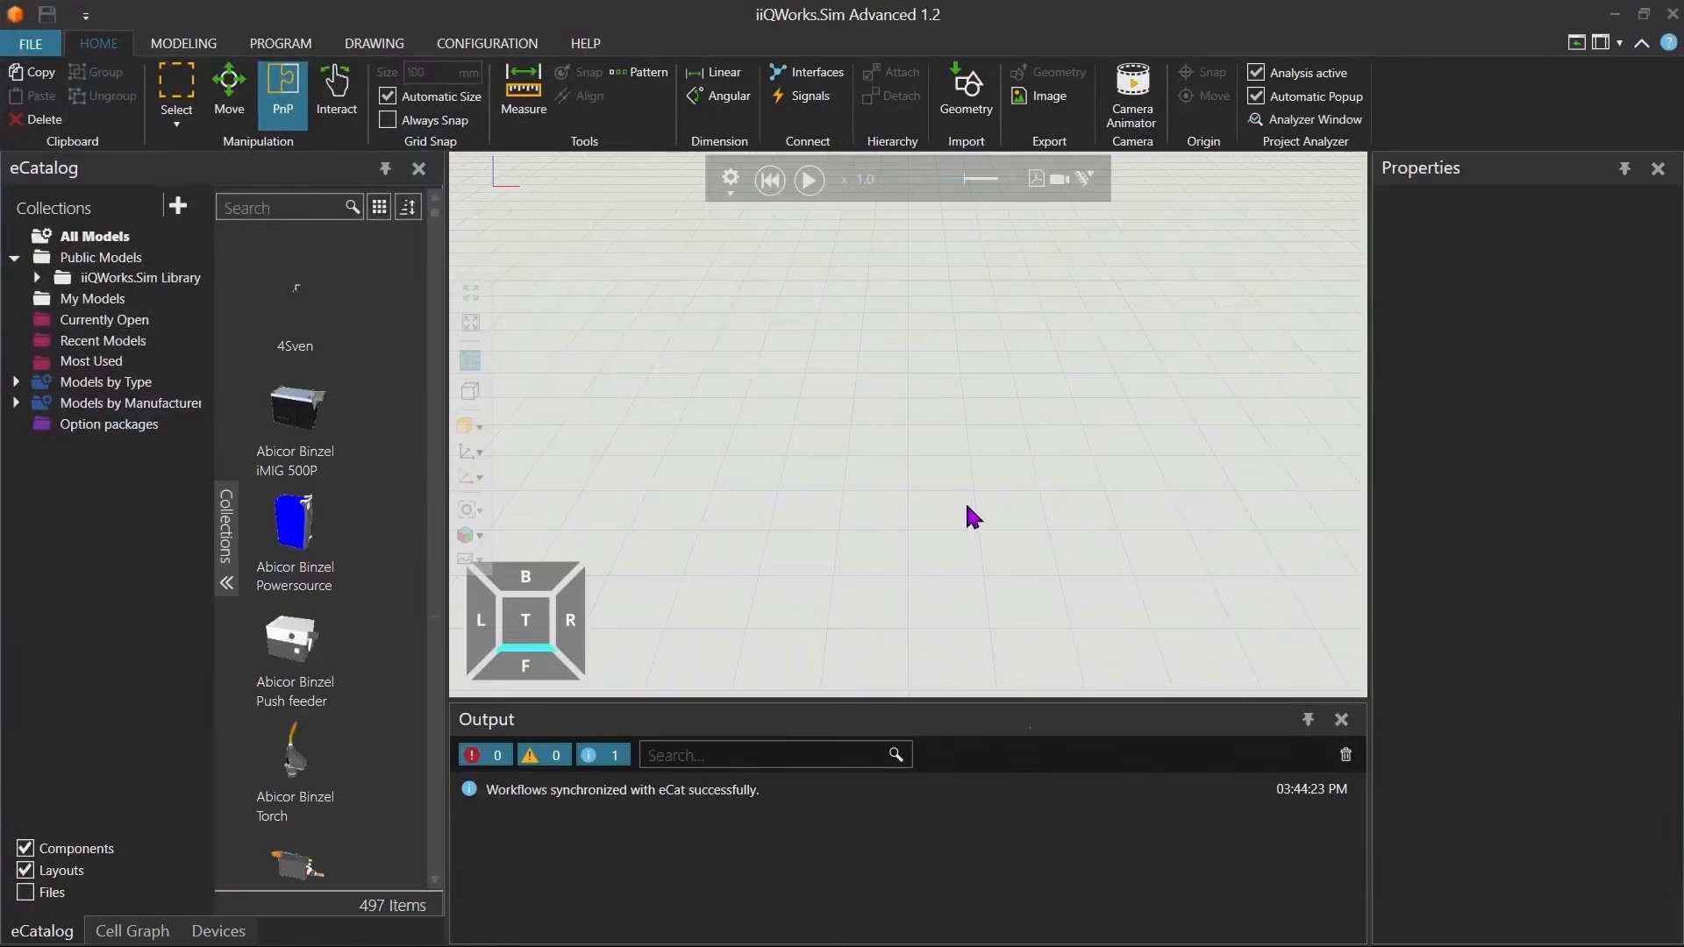
Install the MyIOGripper.kop option package from MyIOGripperFolder\MyIOGripper\bin into the Tutorial profile via Option package management.
click(26, 43)
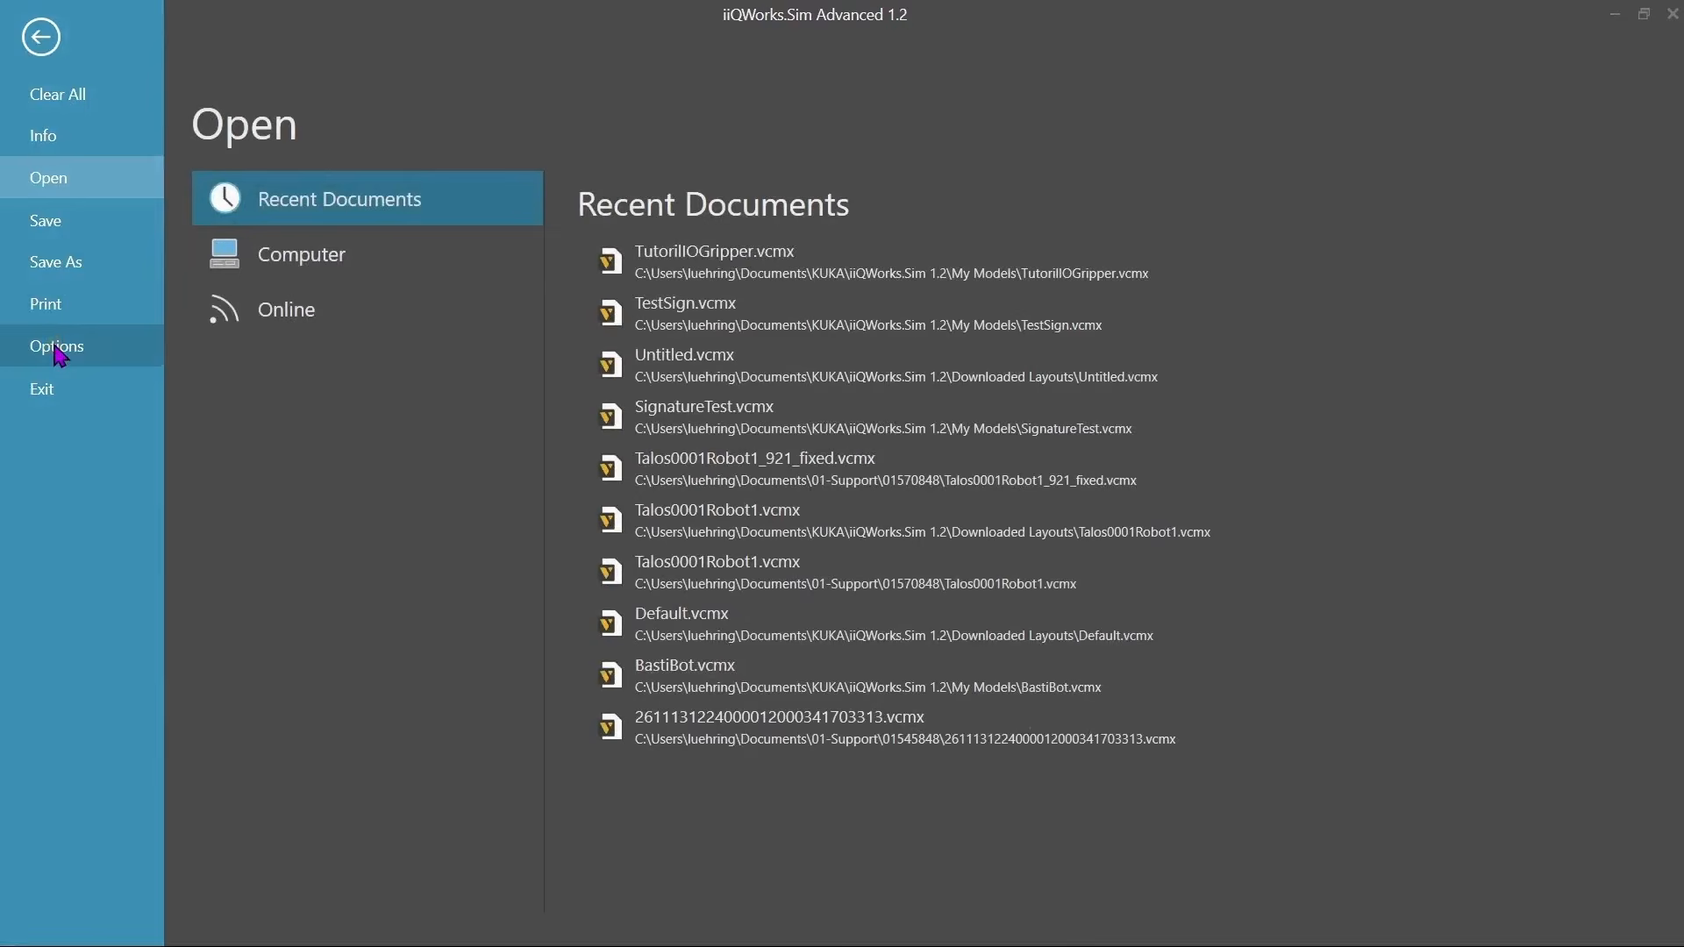
click(56, 349)
click(237, 321)
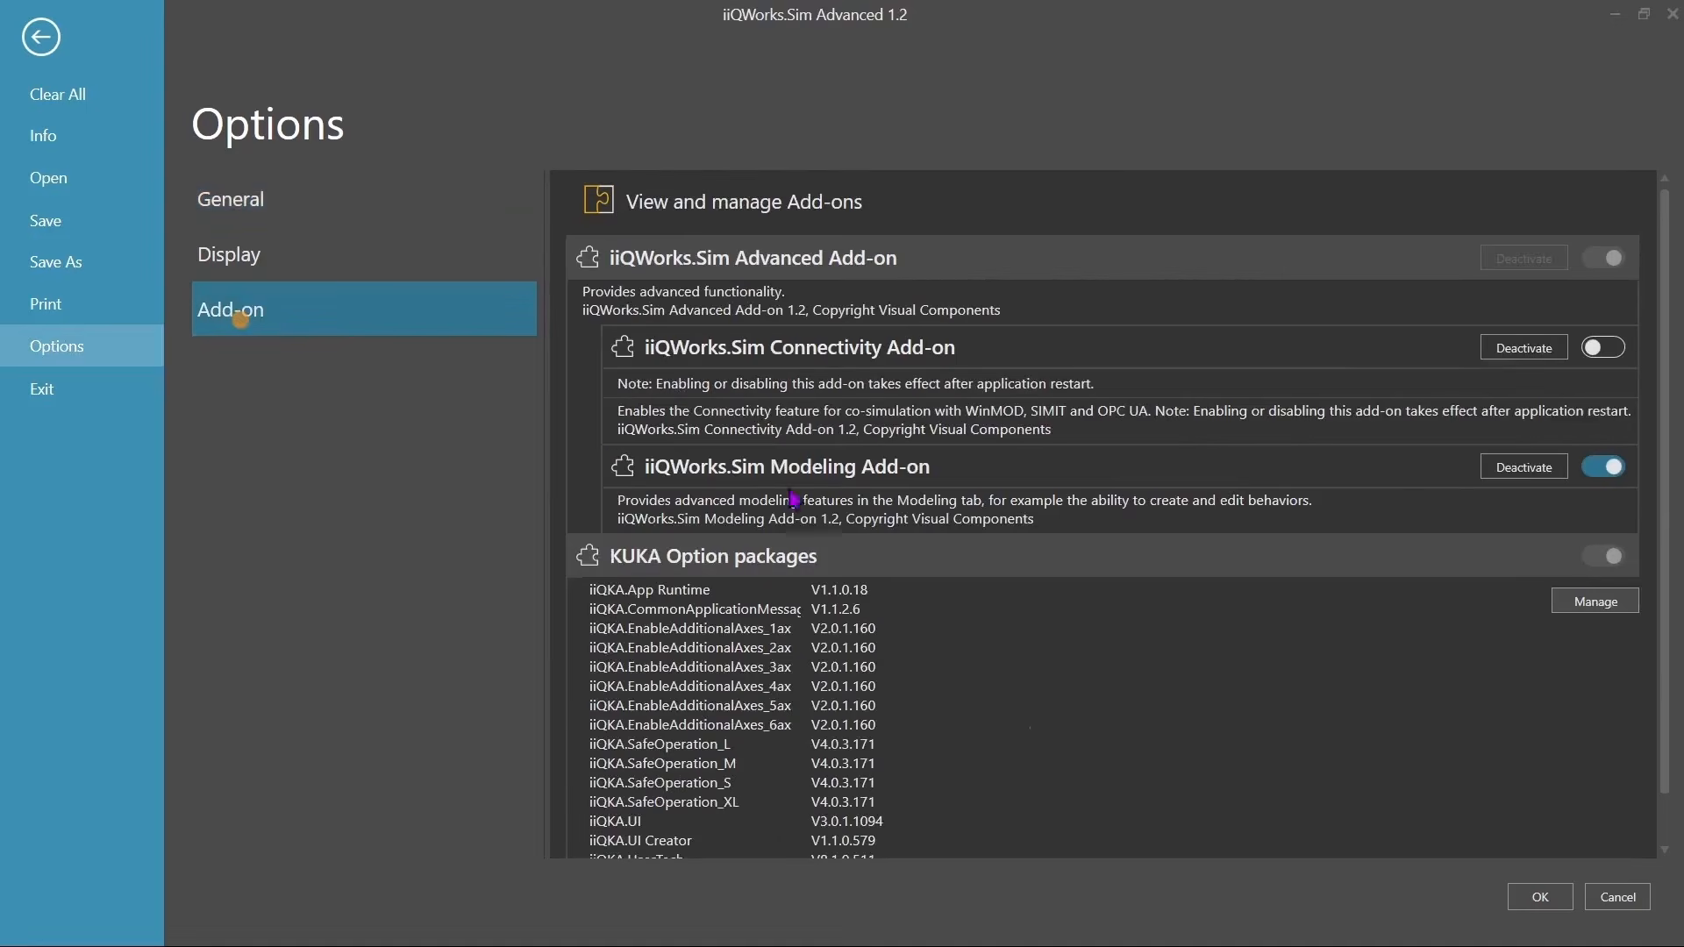
click(1563, 607)
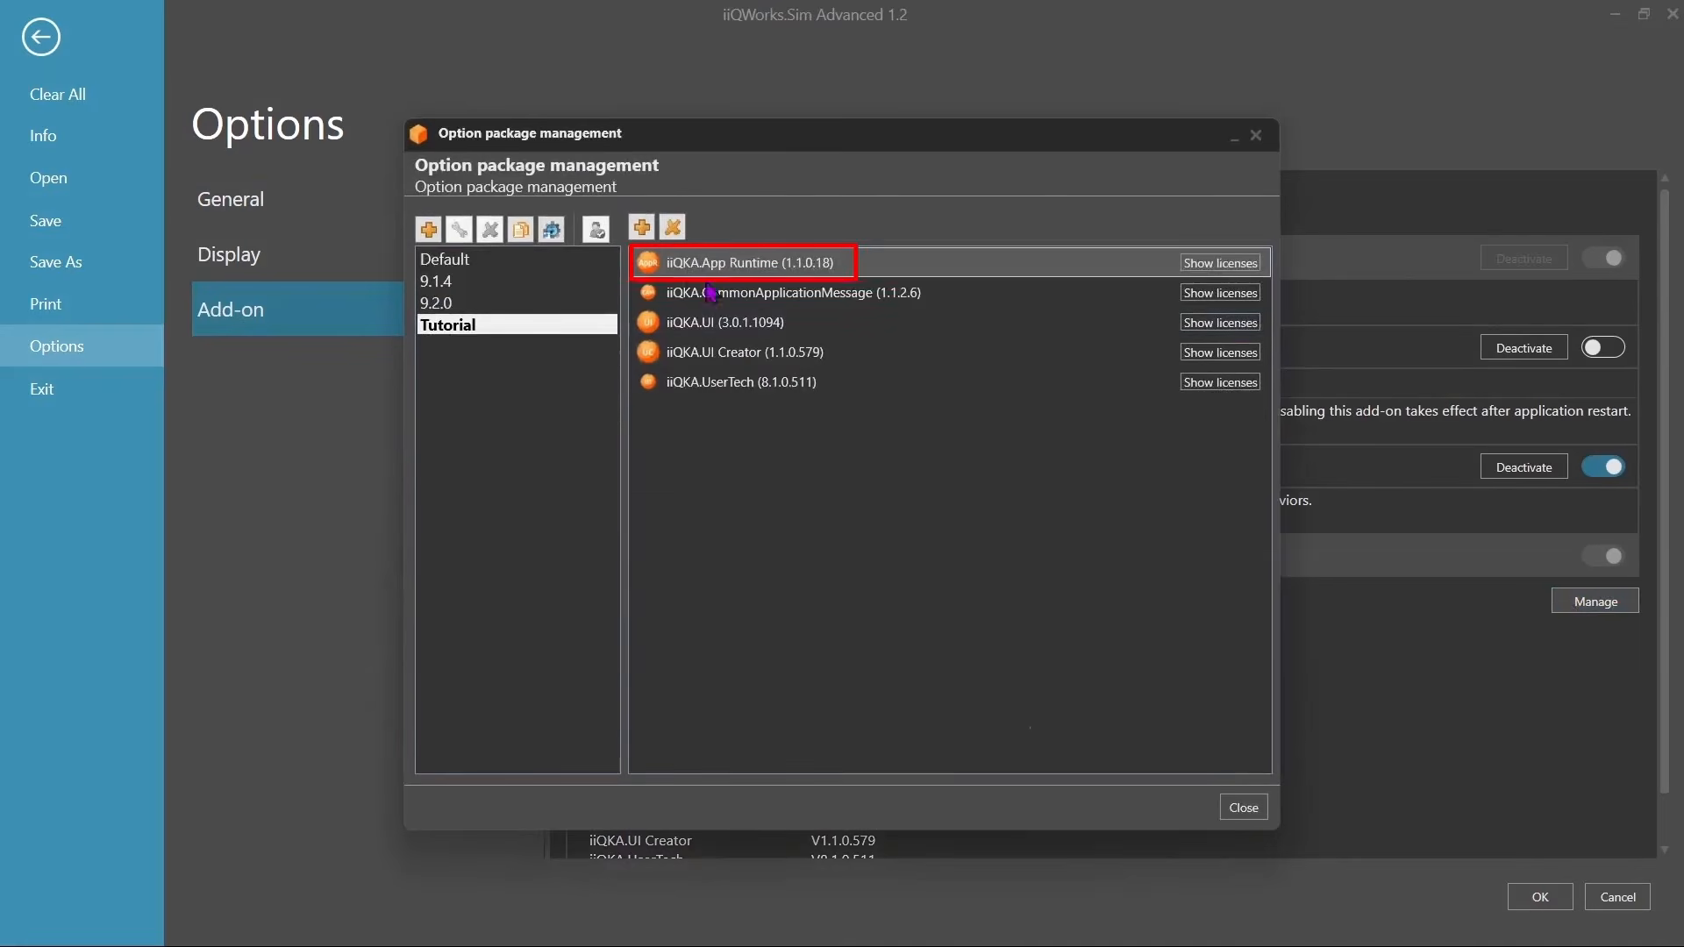
click(644, 229)
double_click(680, 297)
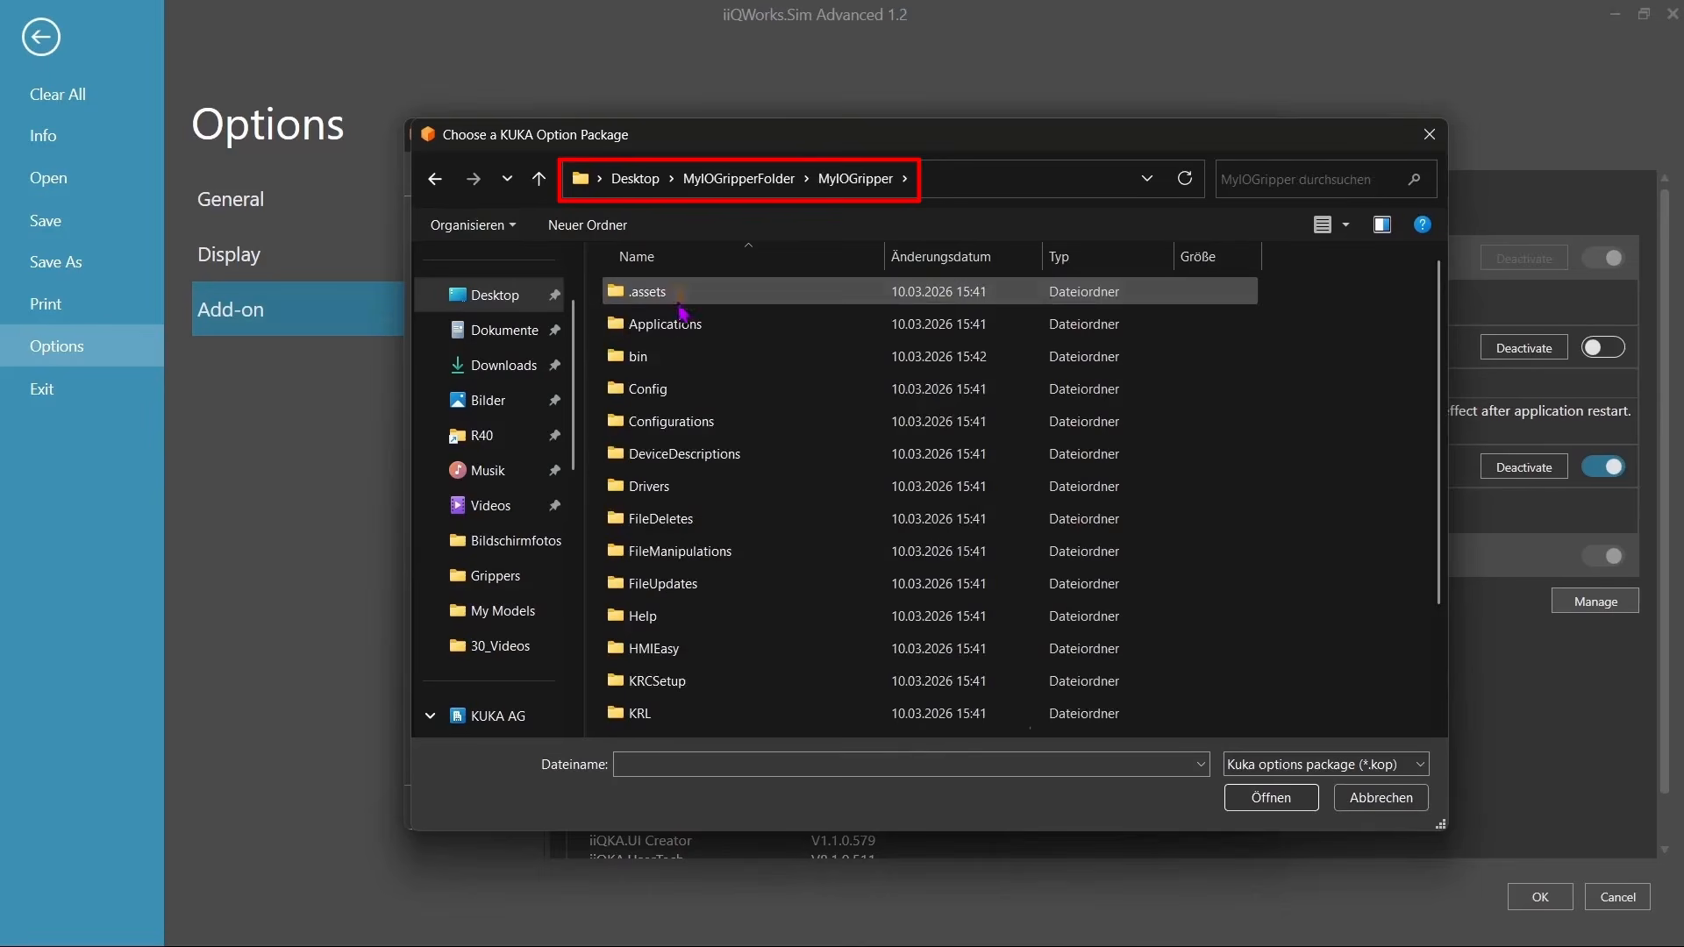
double_click(643, 356)
click(716, 292)
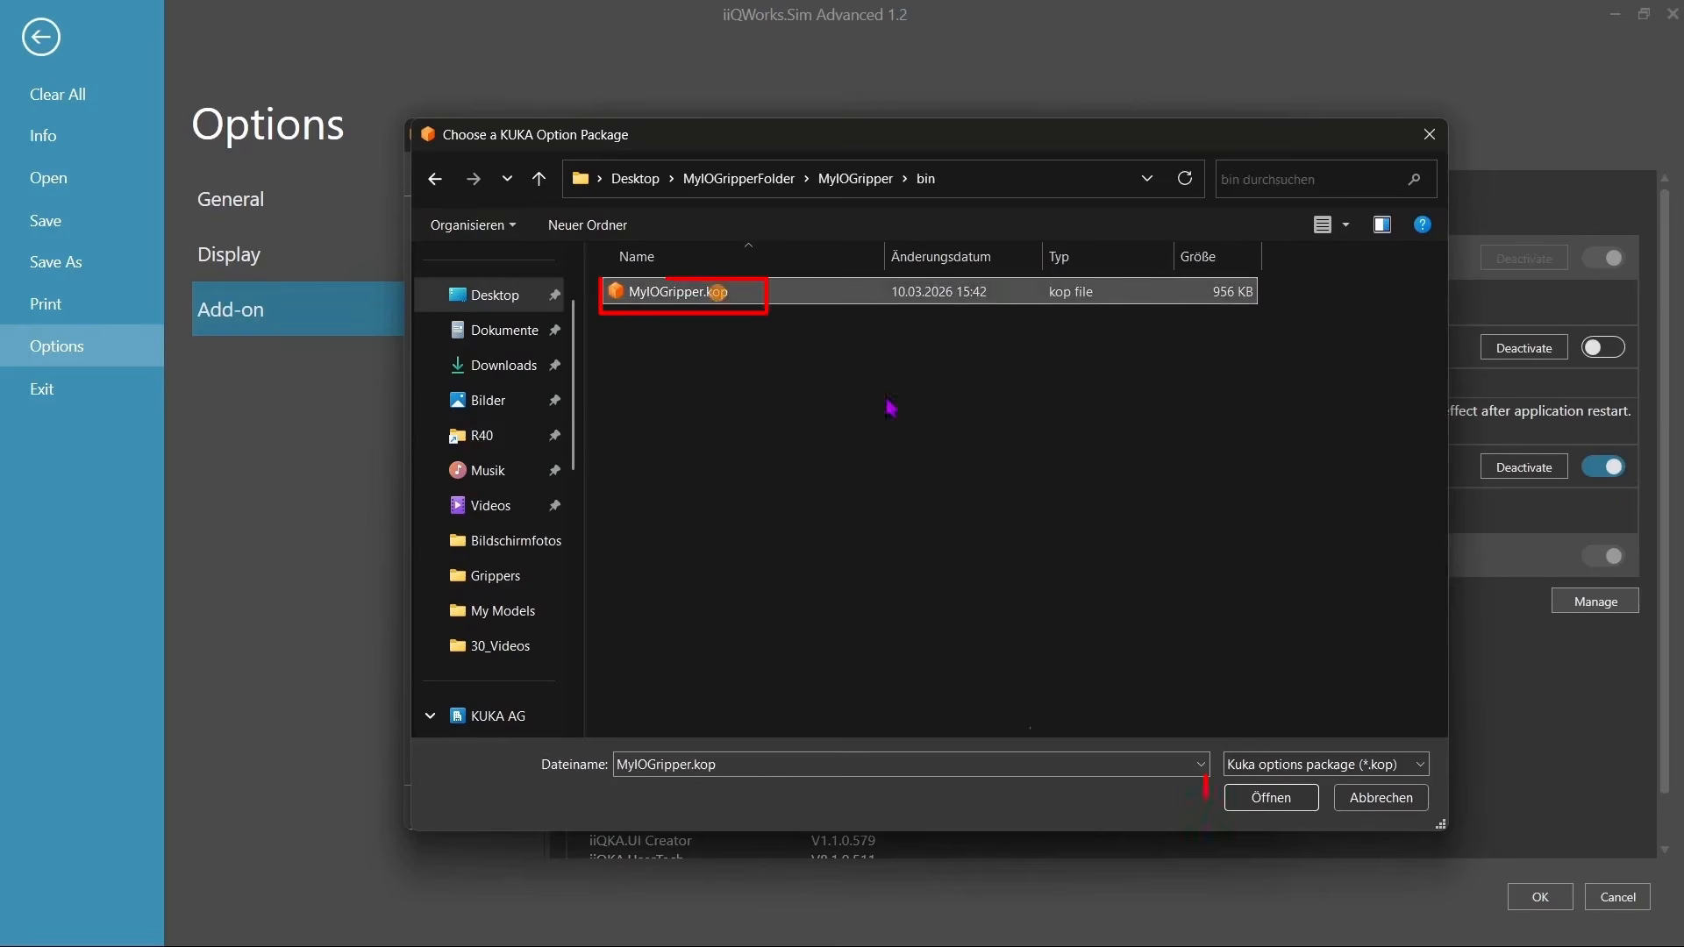
click(1259, 790)
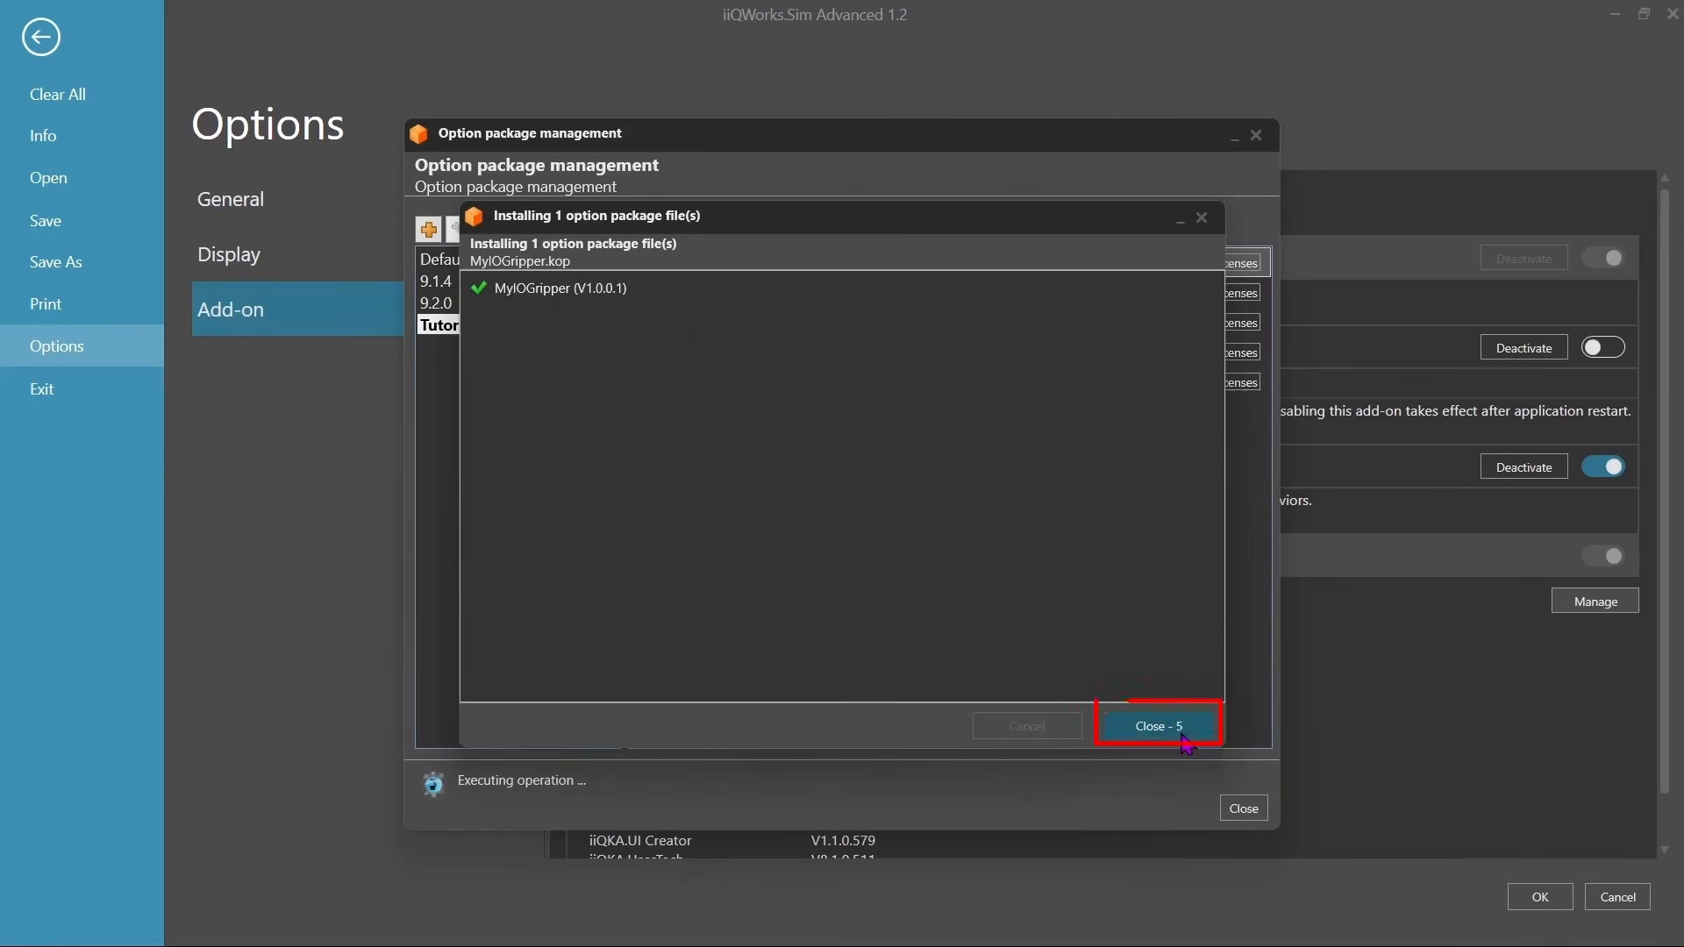
click(1184, 733)
click(1180, 808)
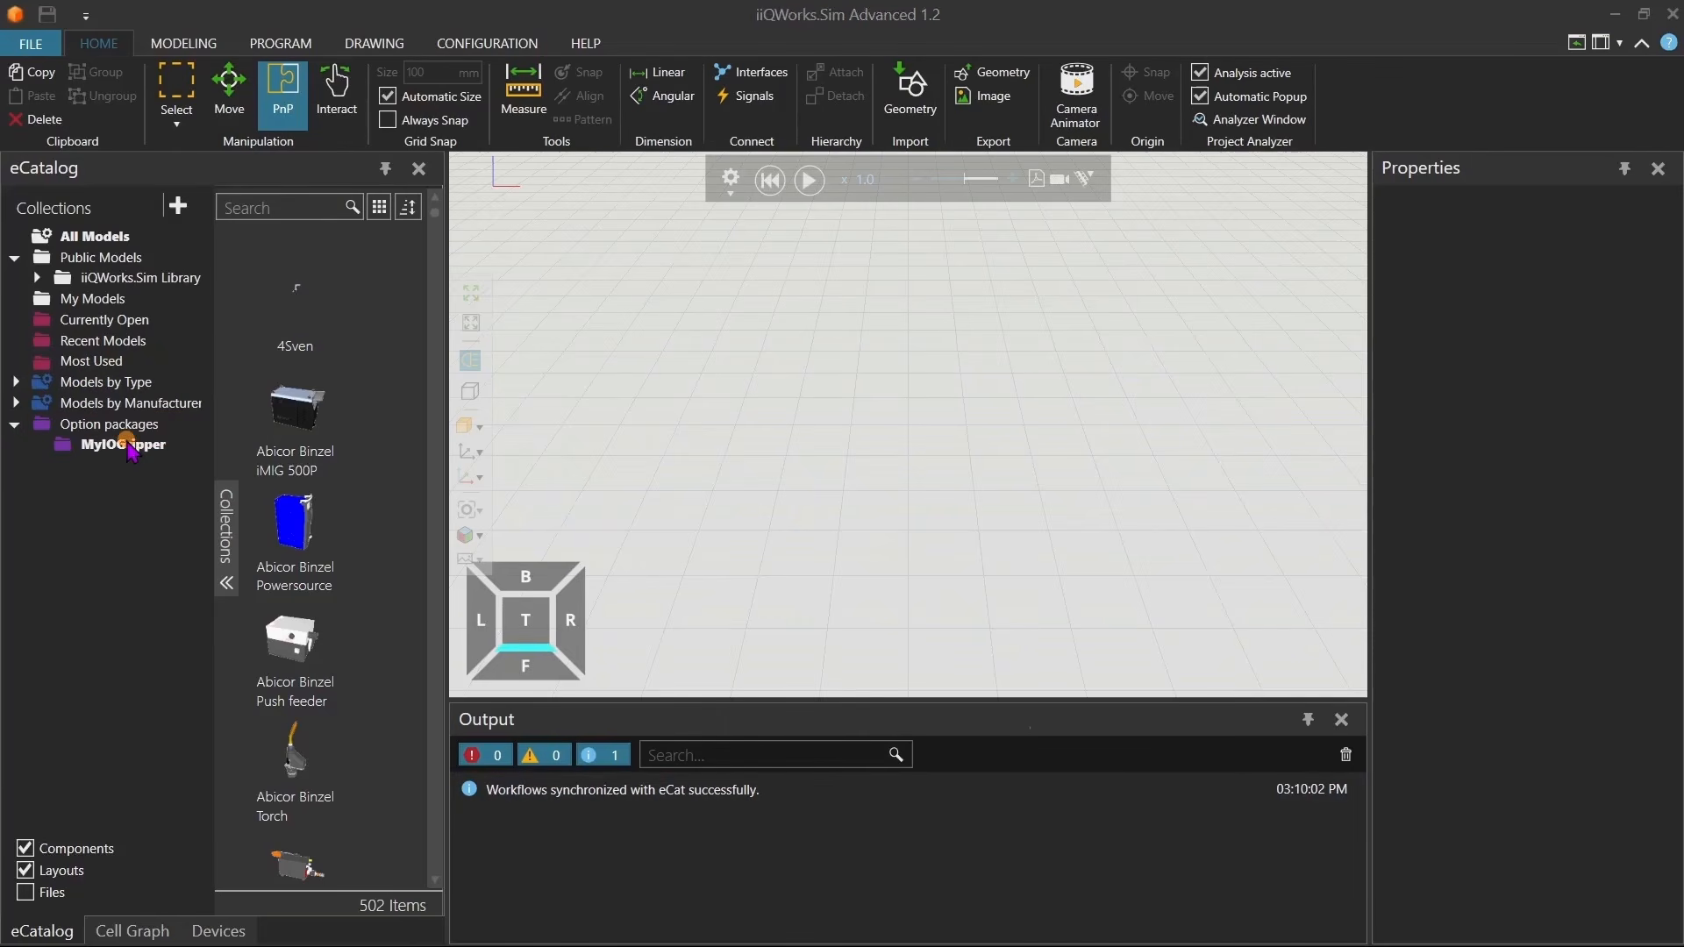
Check the MyIOGripper option package collection, then add a KR 10 R1100-2 robot from KUKA ROBOTS to the layout.
click(128, 445)
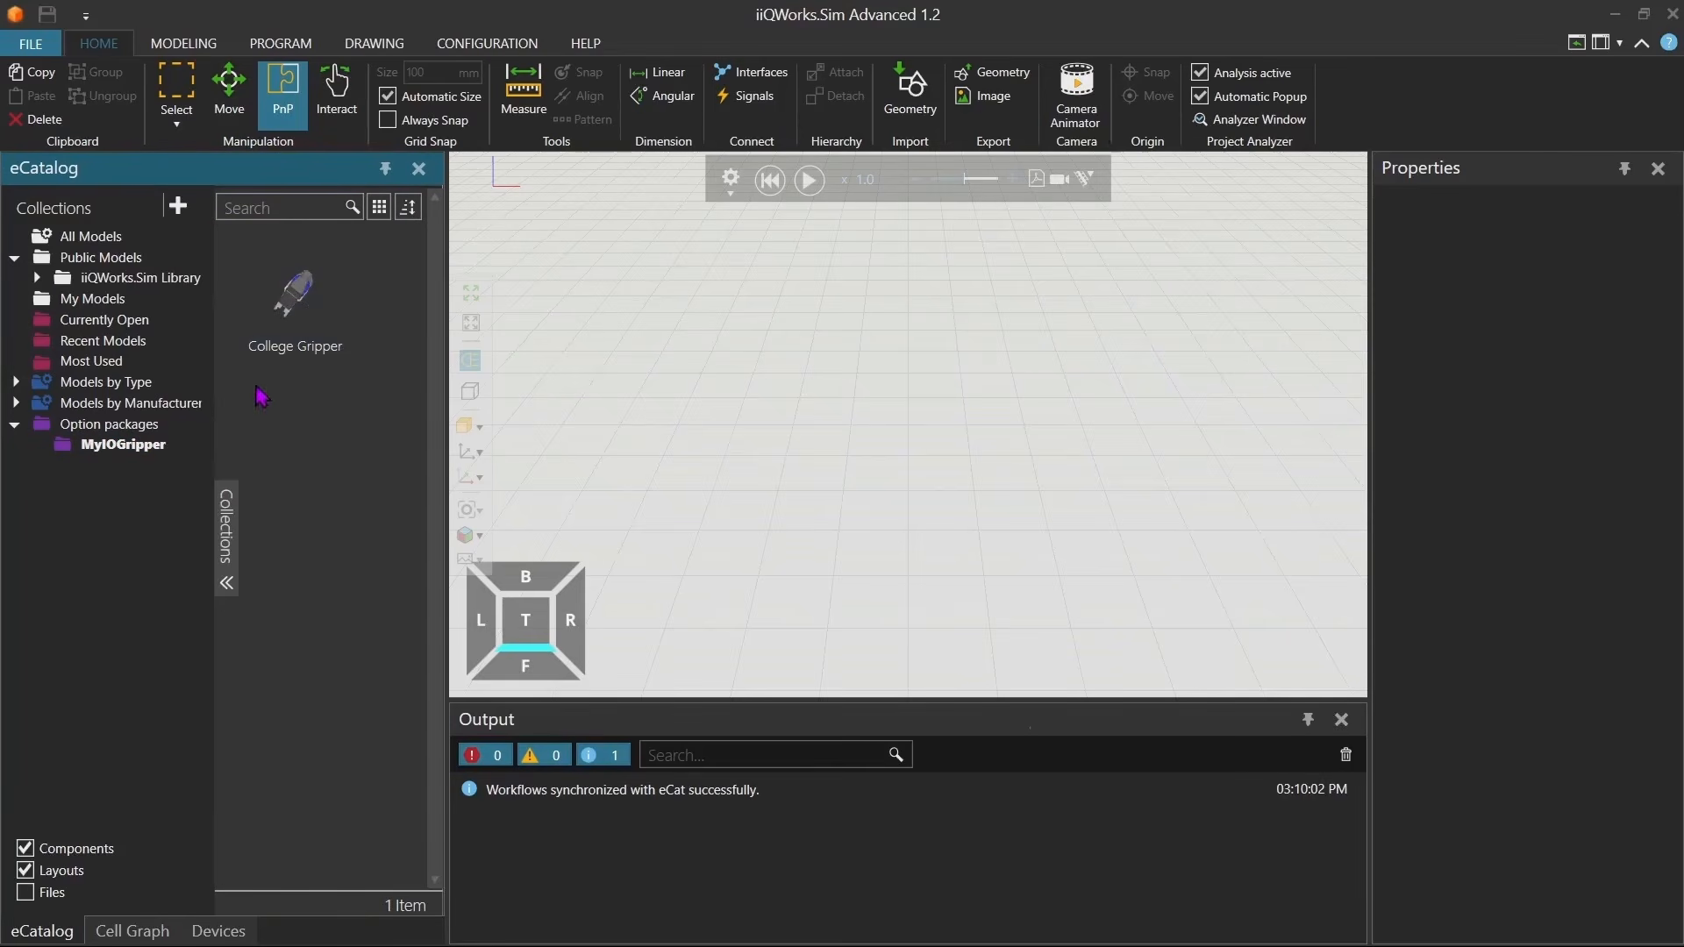
click(36, 277)
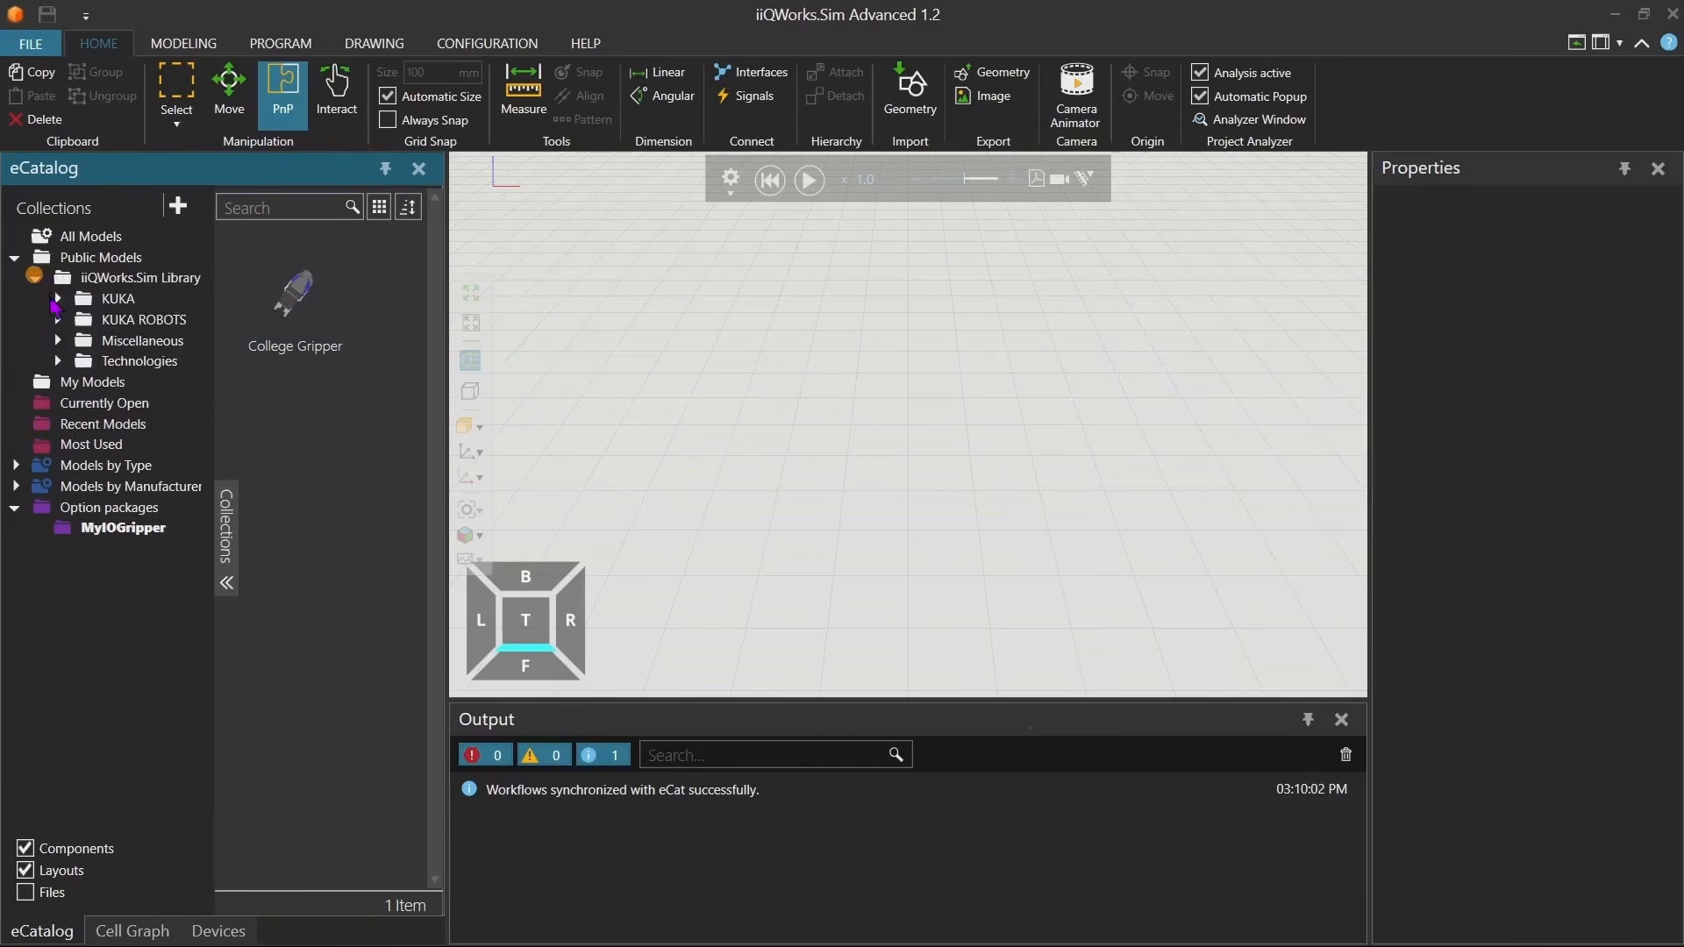
click(56, 319)
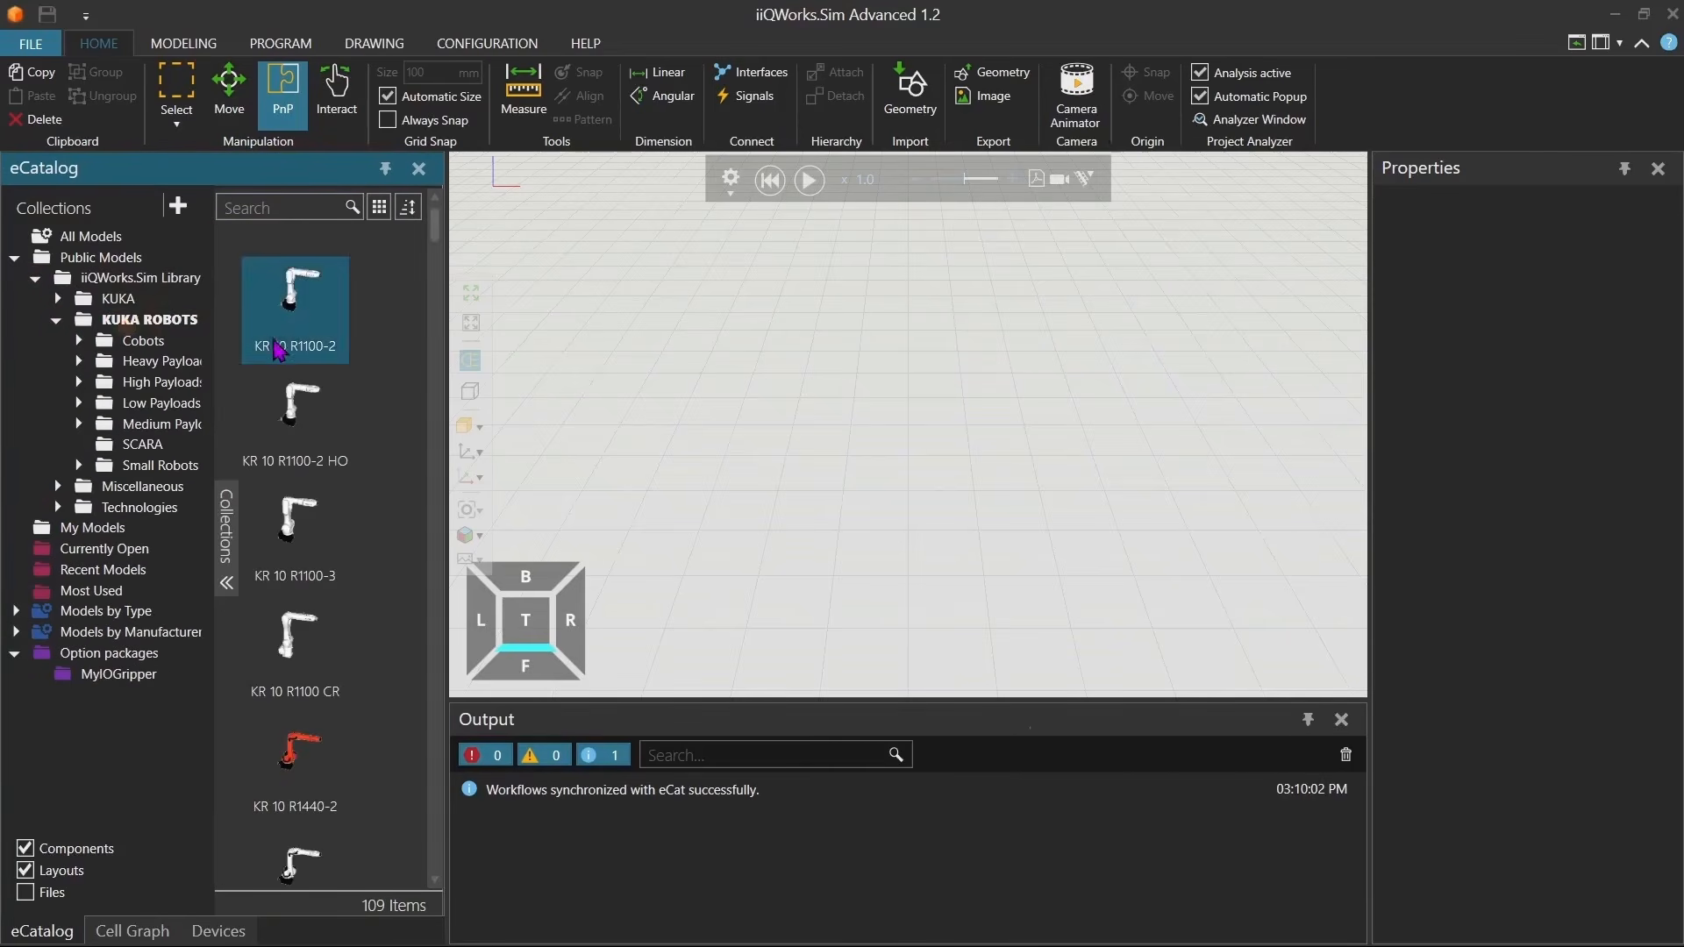
double_click(292, 316)
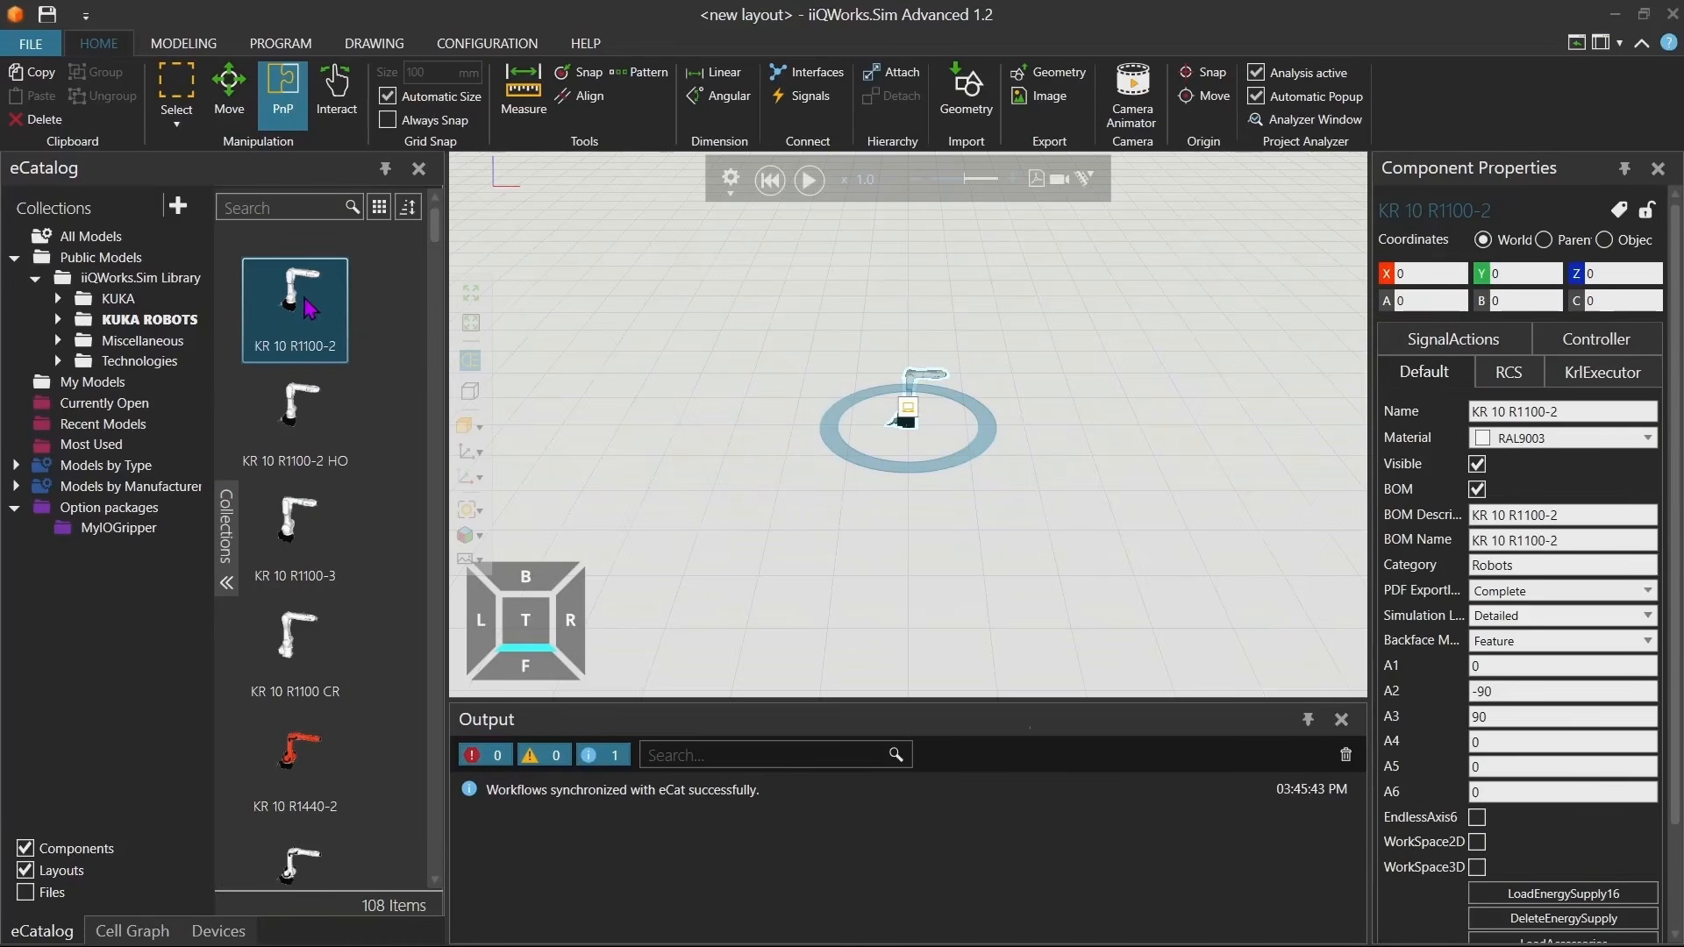
Place the College Gripper from the MyIOGripper collection onto the robot's flange.
click(110, 528)
drag(309, 326, 888, 428)
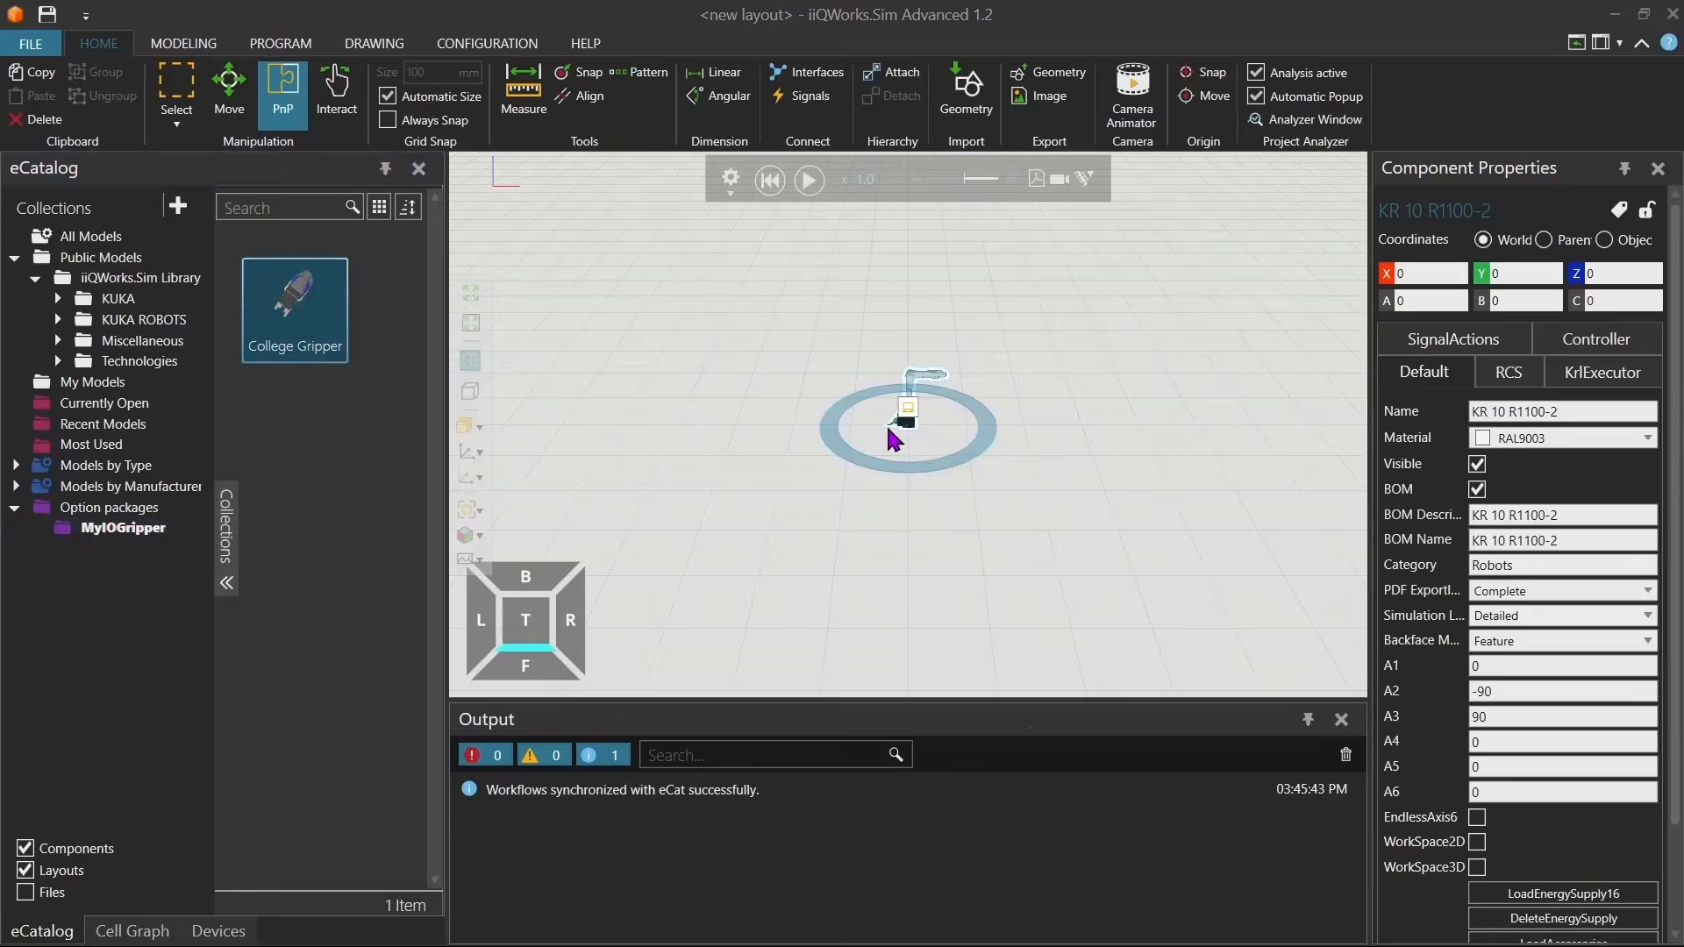
scroll(978, 389, up, 5)
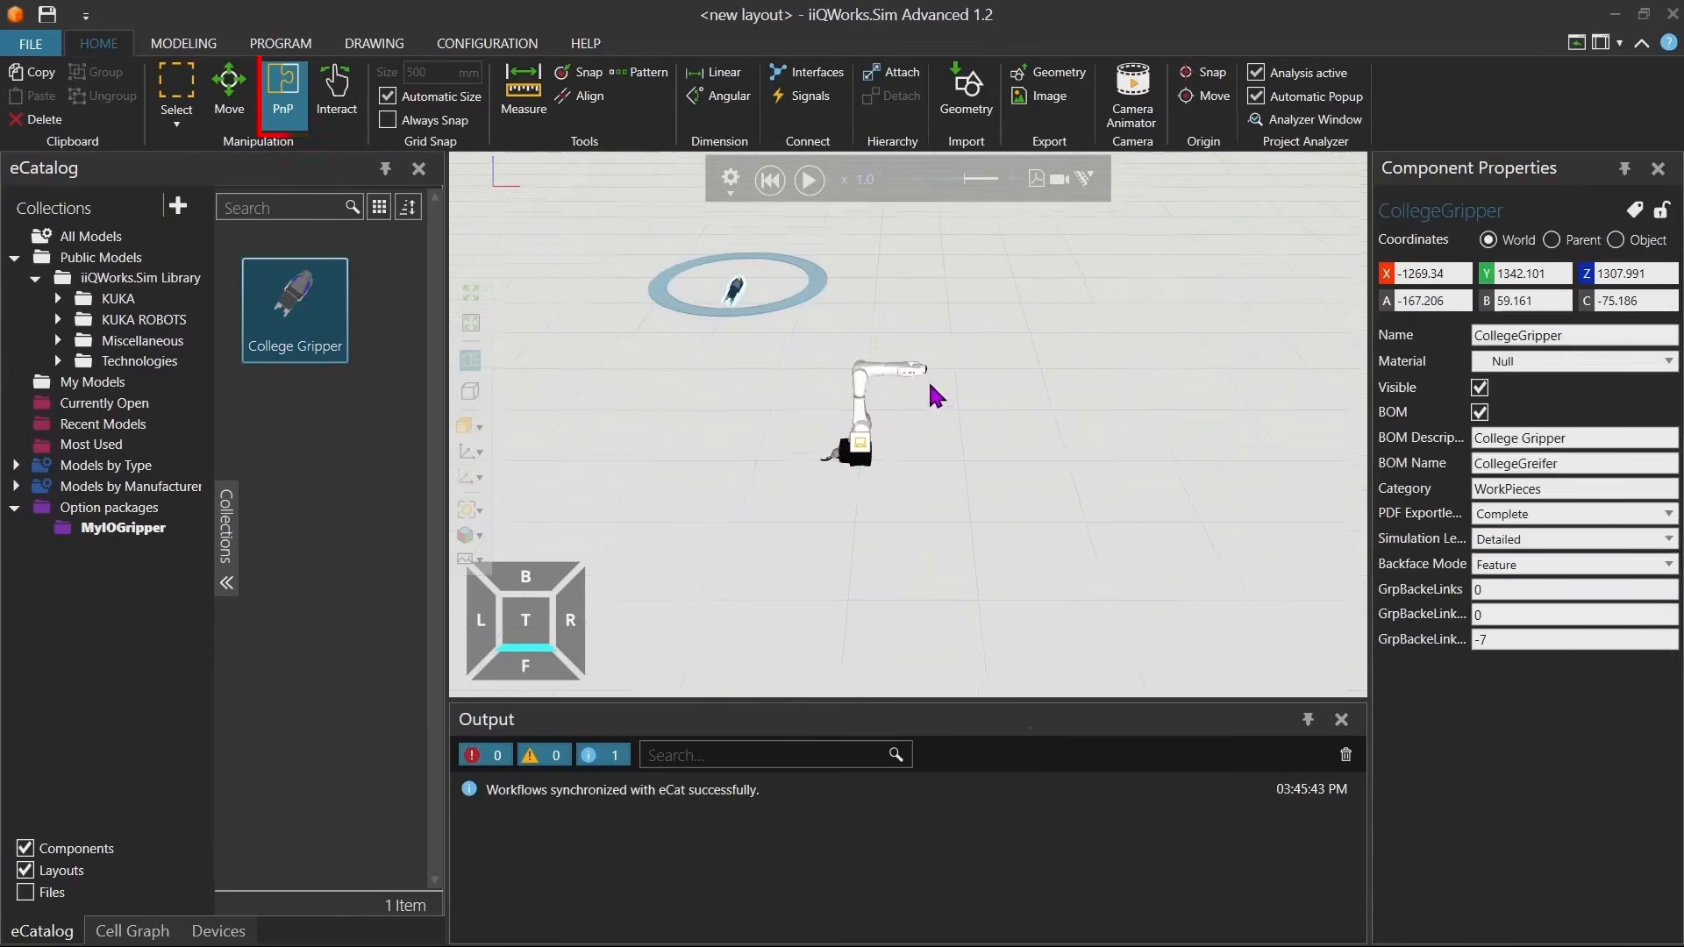
mouse_move(727, 285)
mouse_down()
mouse_move(912, 373)
mouse_move(1007, 493)
mouse_move(988, 499)
mouse_up()
right_drag(989, 499, 971, 486)
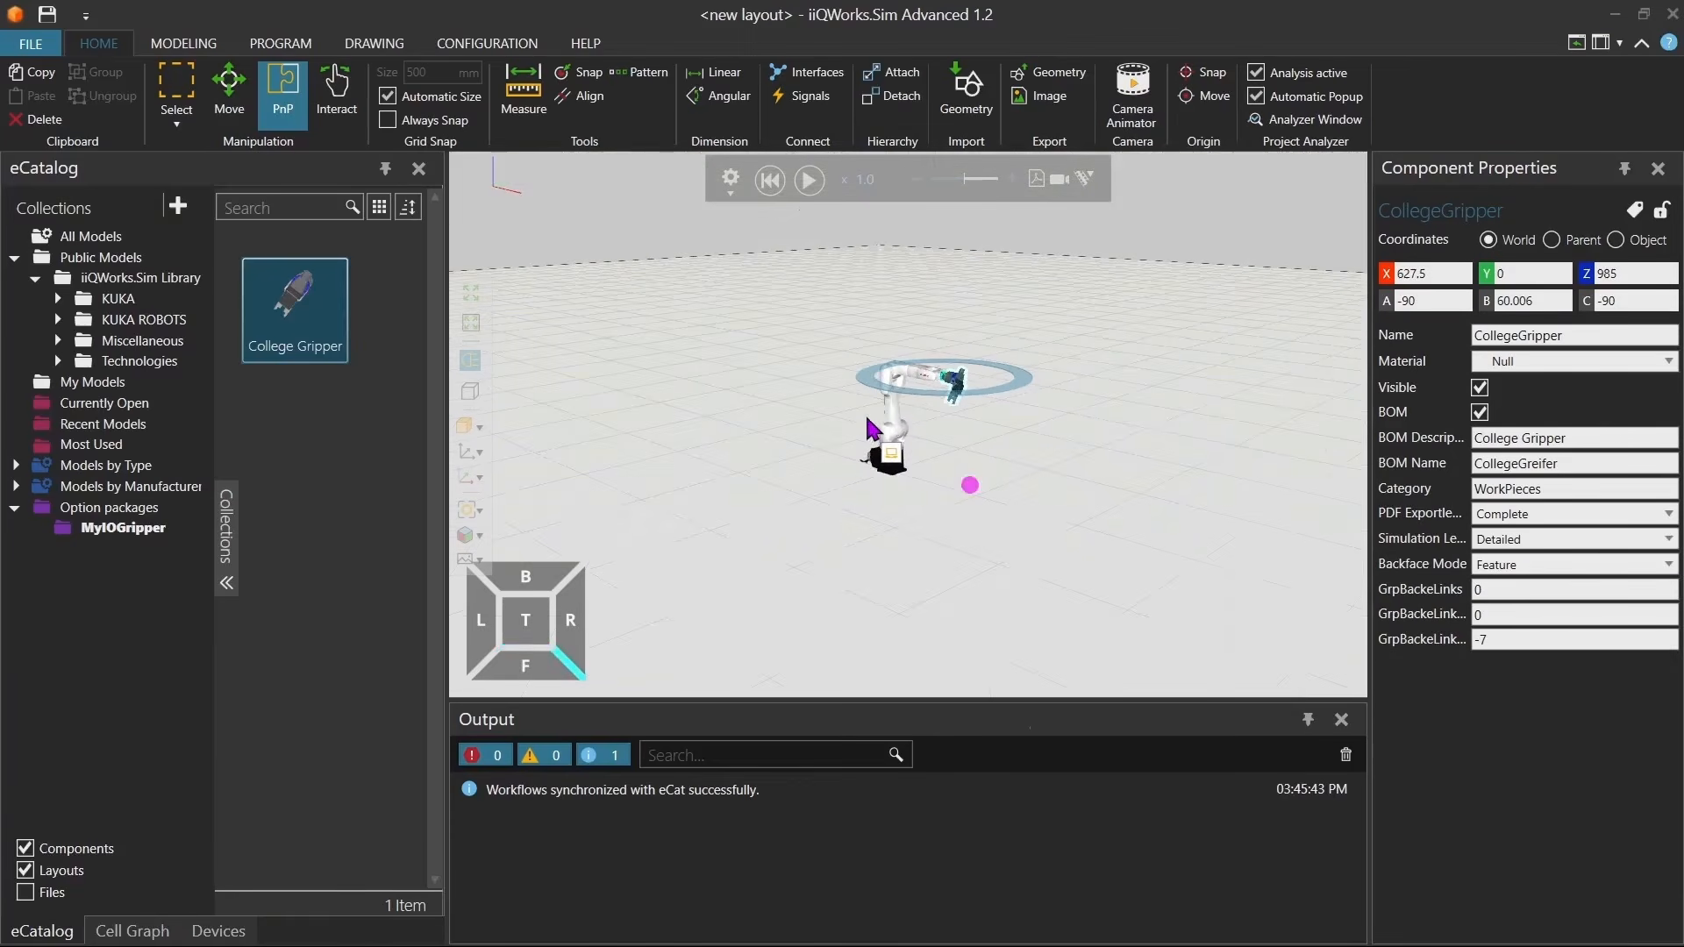
Select the robot and assign the iiQKA.CommonApplicationMessage option package to its controller.
click(892, 412)
scroll(1479, 741, down, 3)
click(1398, 916)
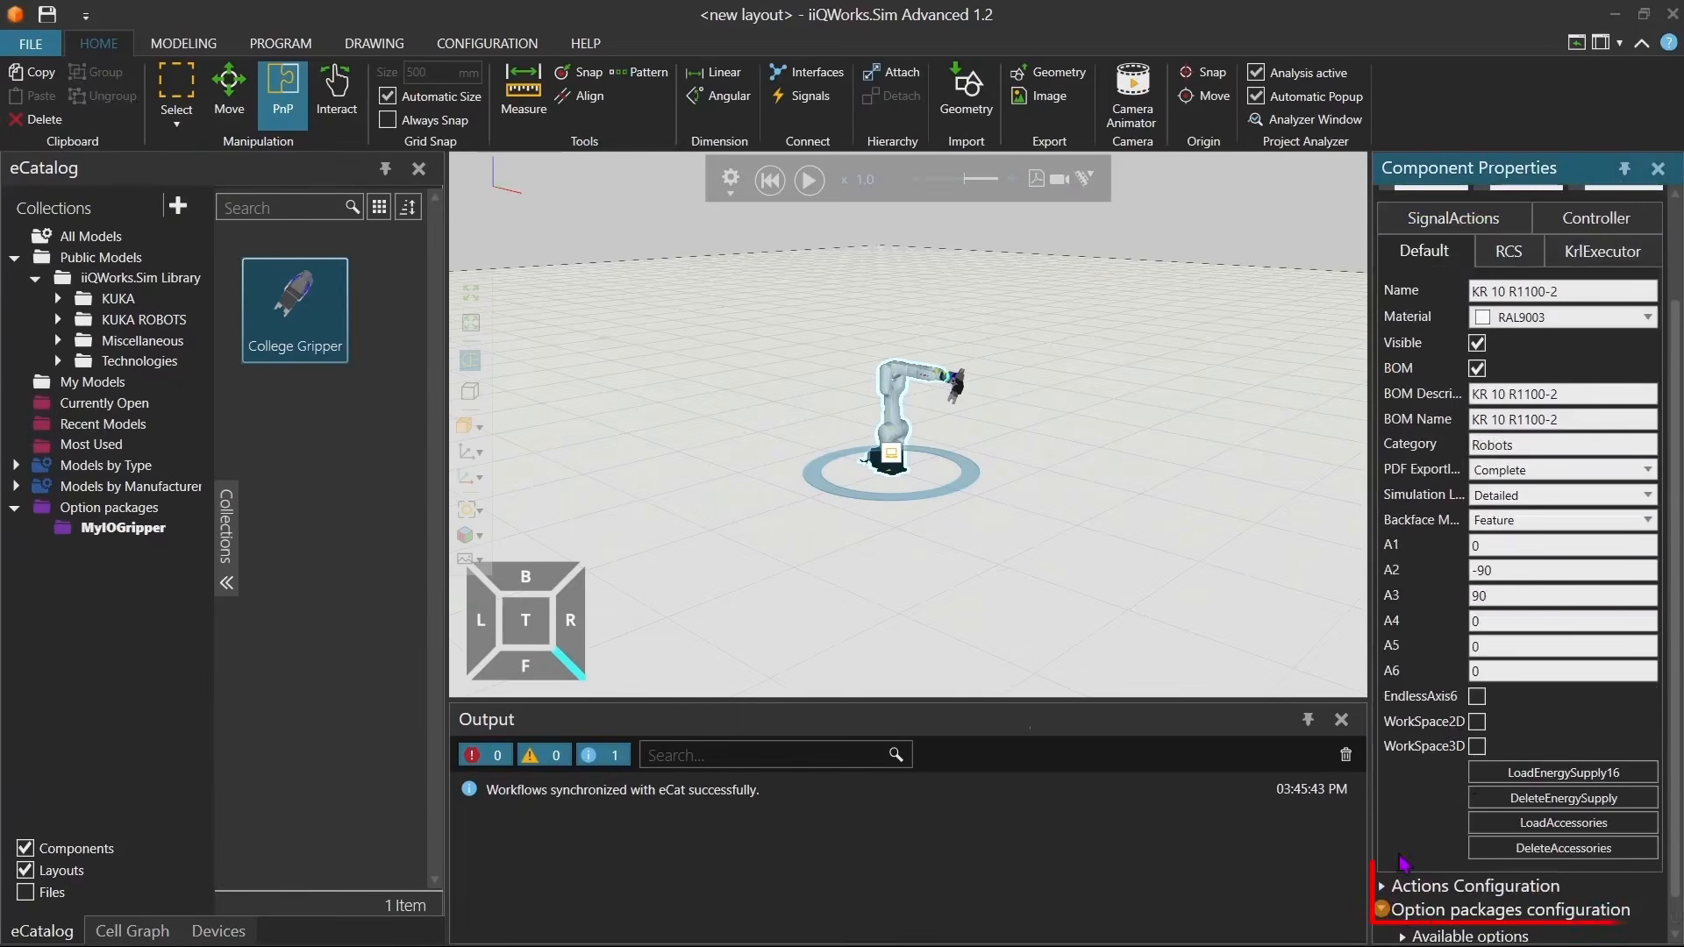
click(1401, 909)
scroll(1428, 768, down, 9)
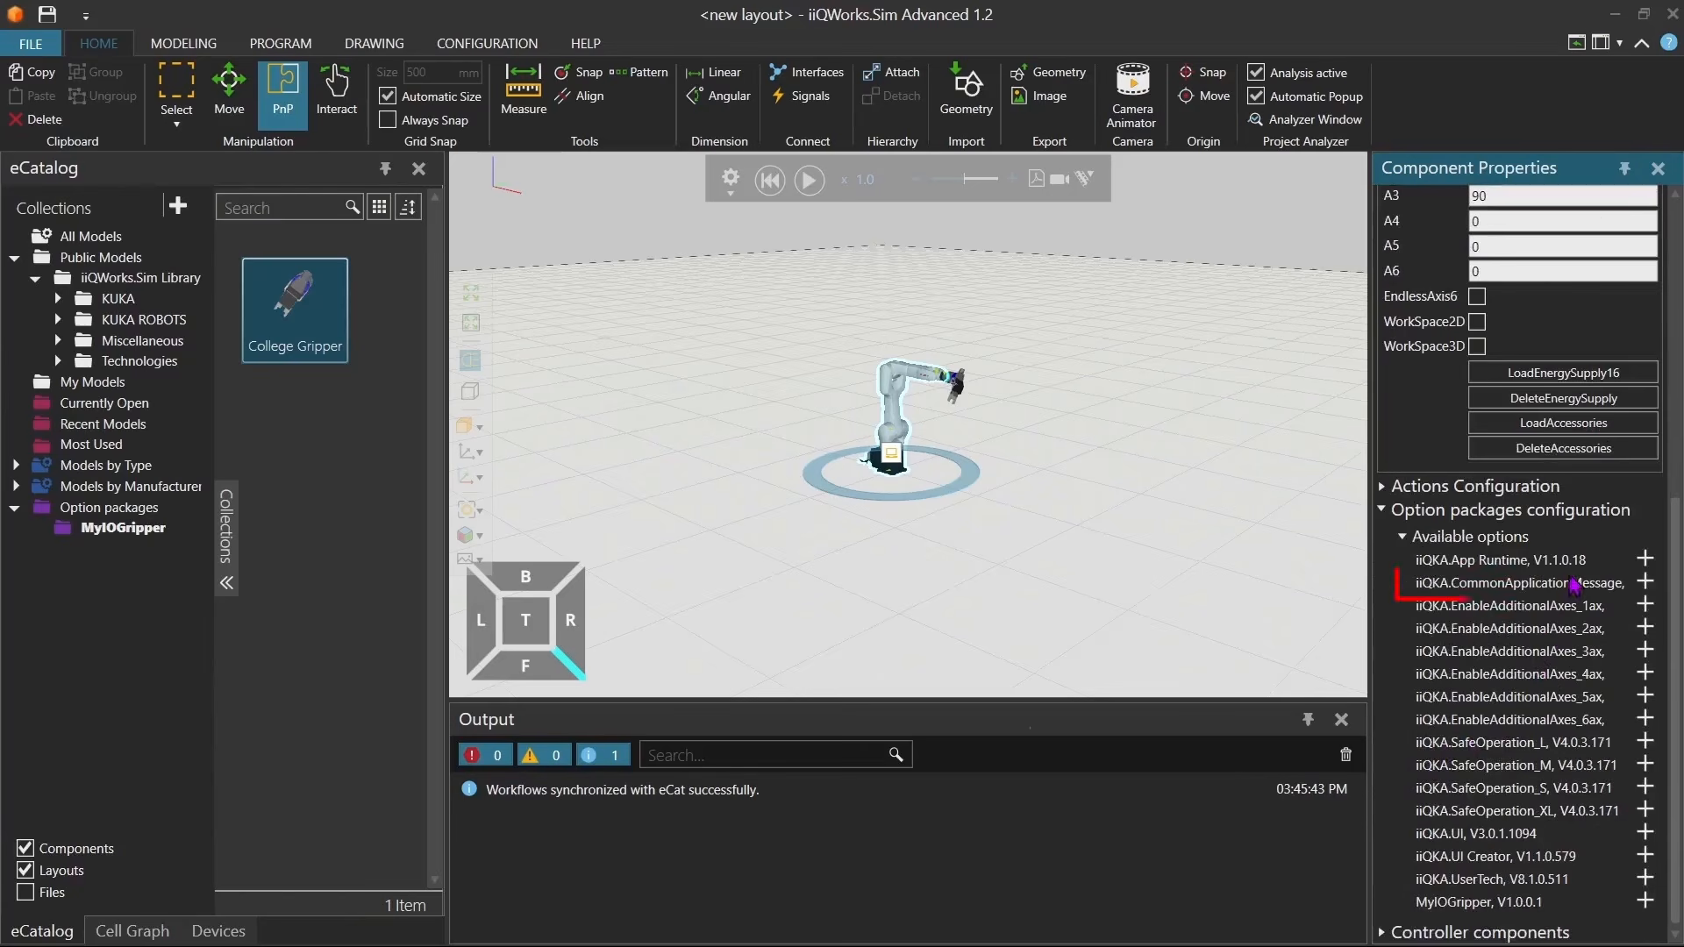
click(1645, 581)
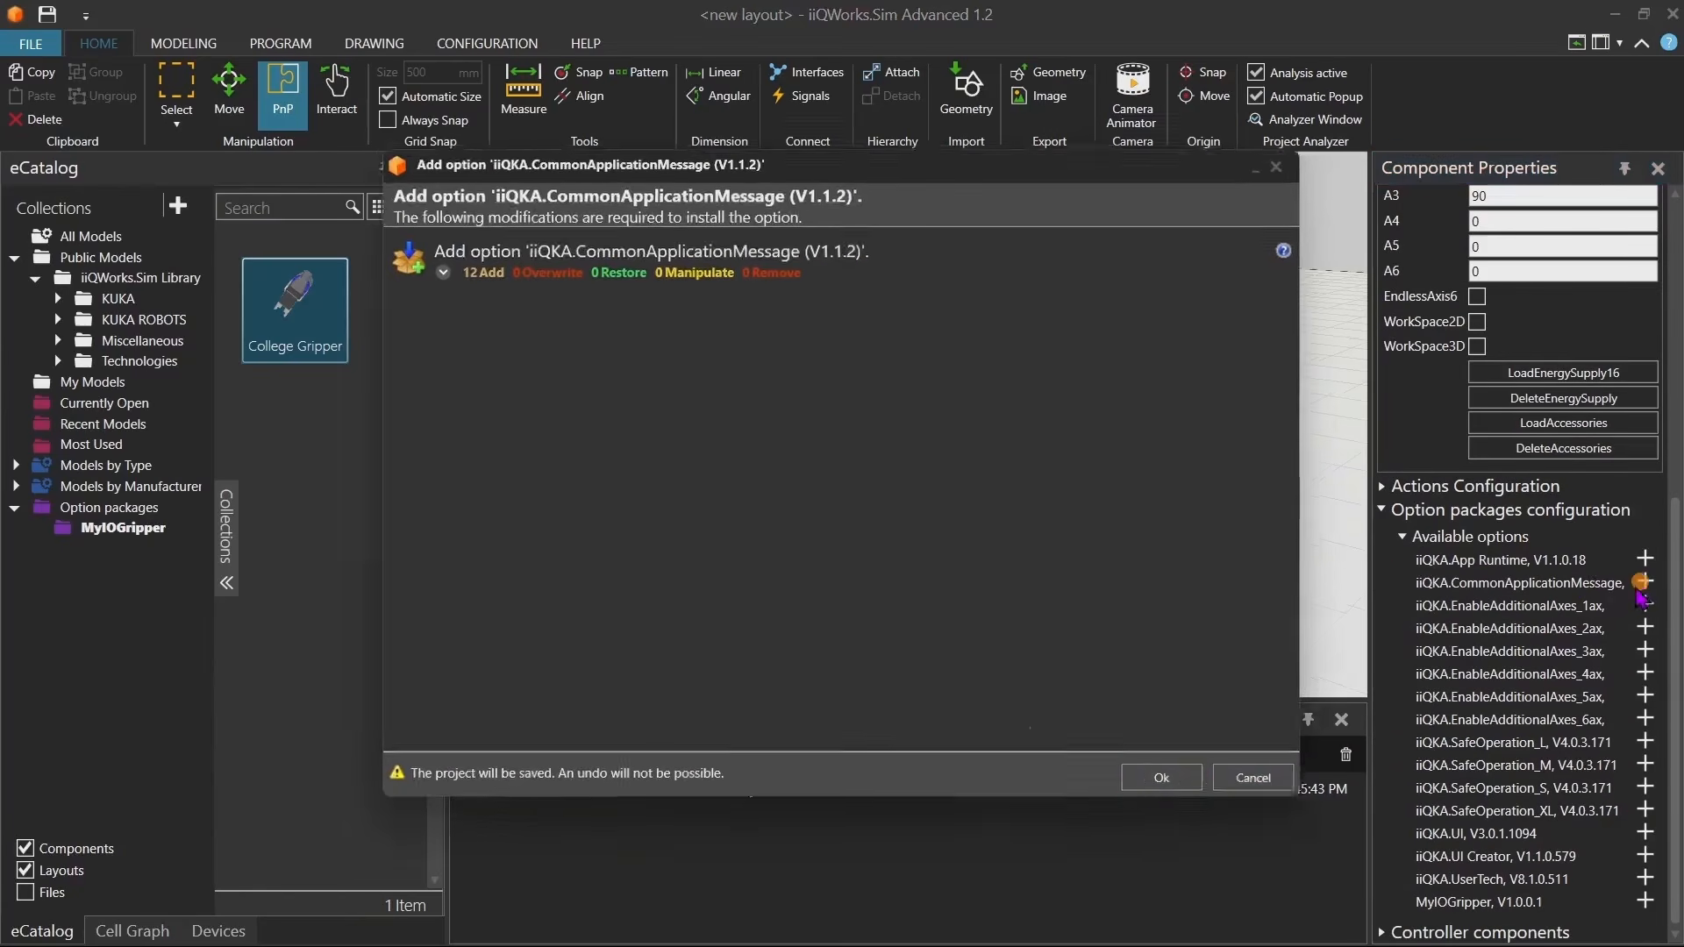
click(1143, 791)
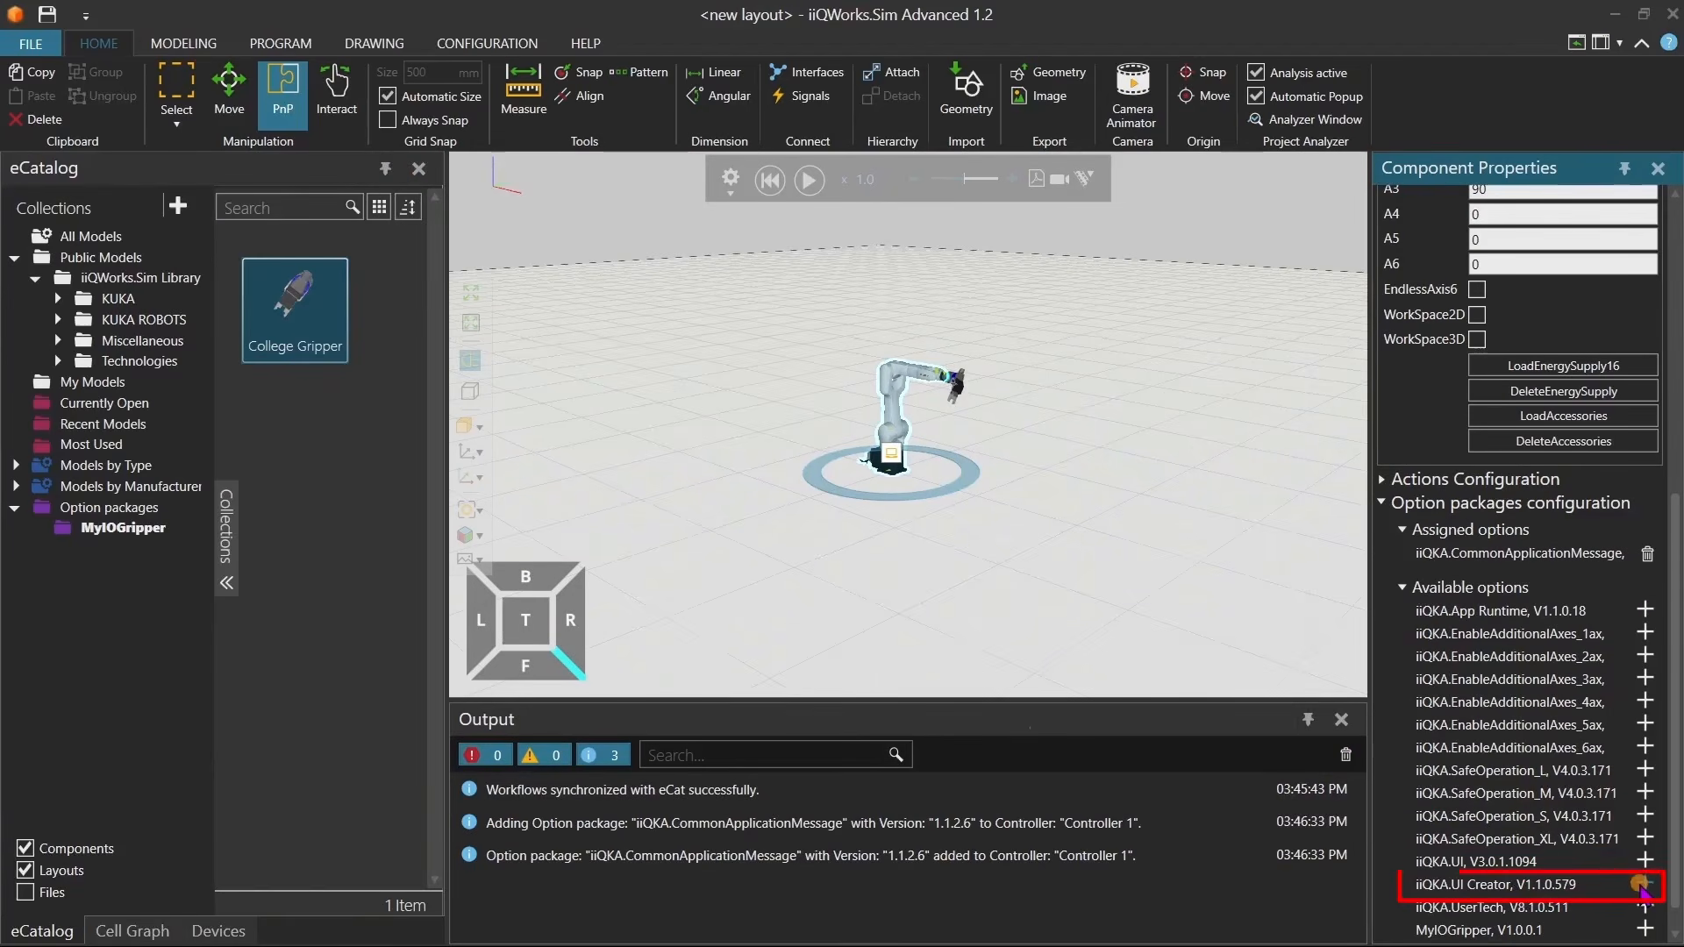
Assign the iiQKA.UI Creator, iiQKA.UserTech and MyIOGripper option packages to the robot's controller.
click(1642, 884)
click(1189, 791)
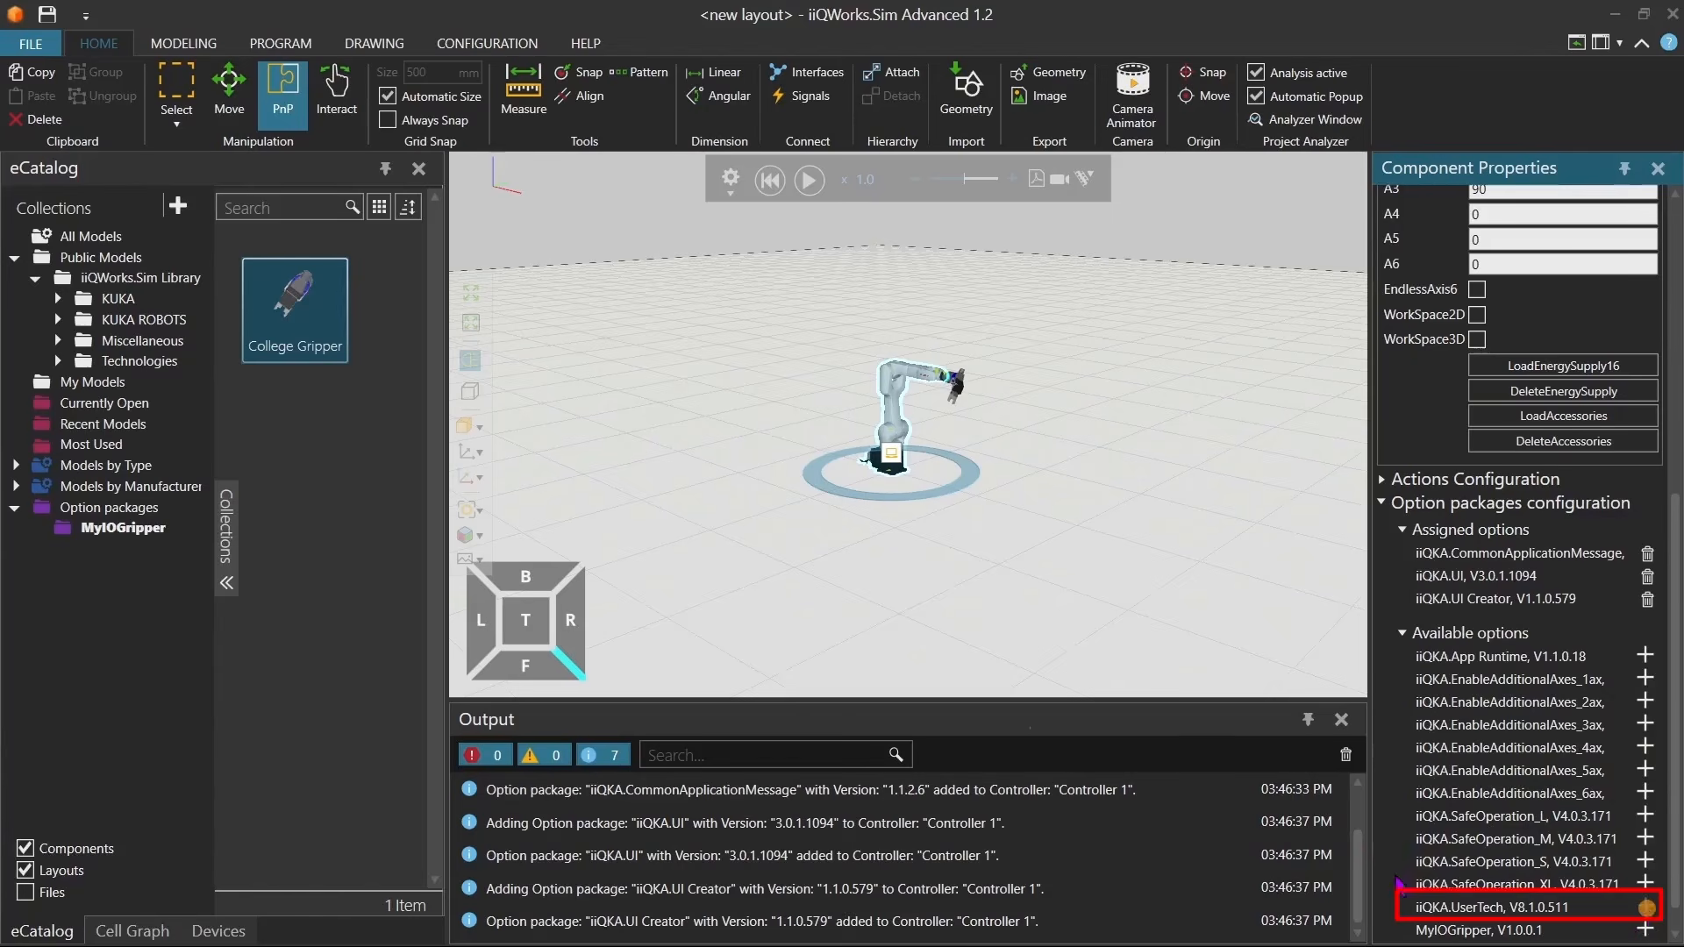
scroll(1497, 884, down, 1)
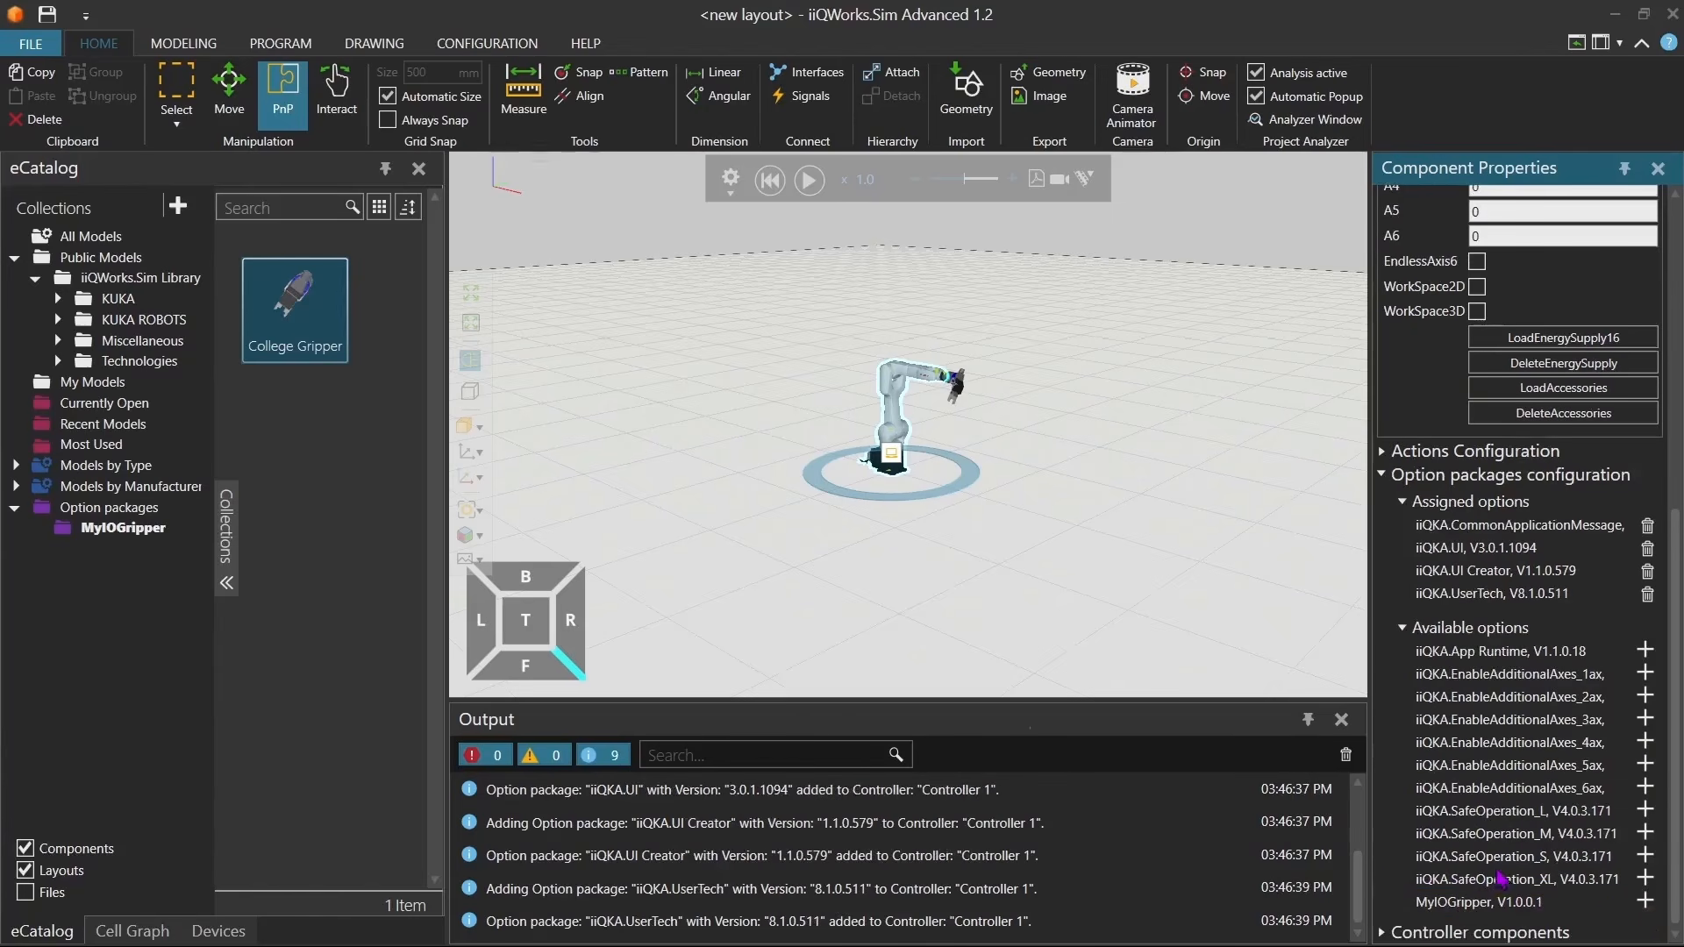
click(1645, 901)
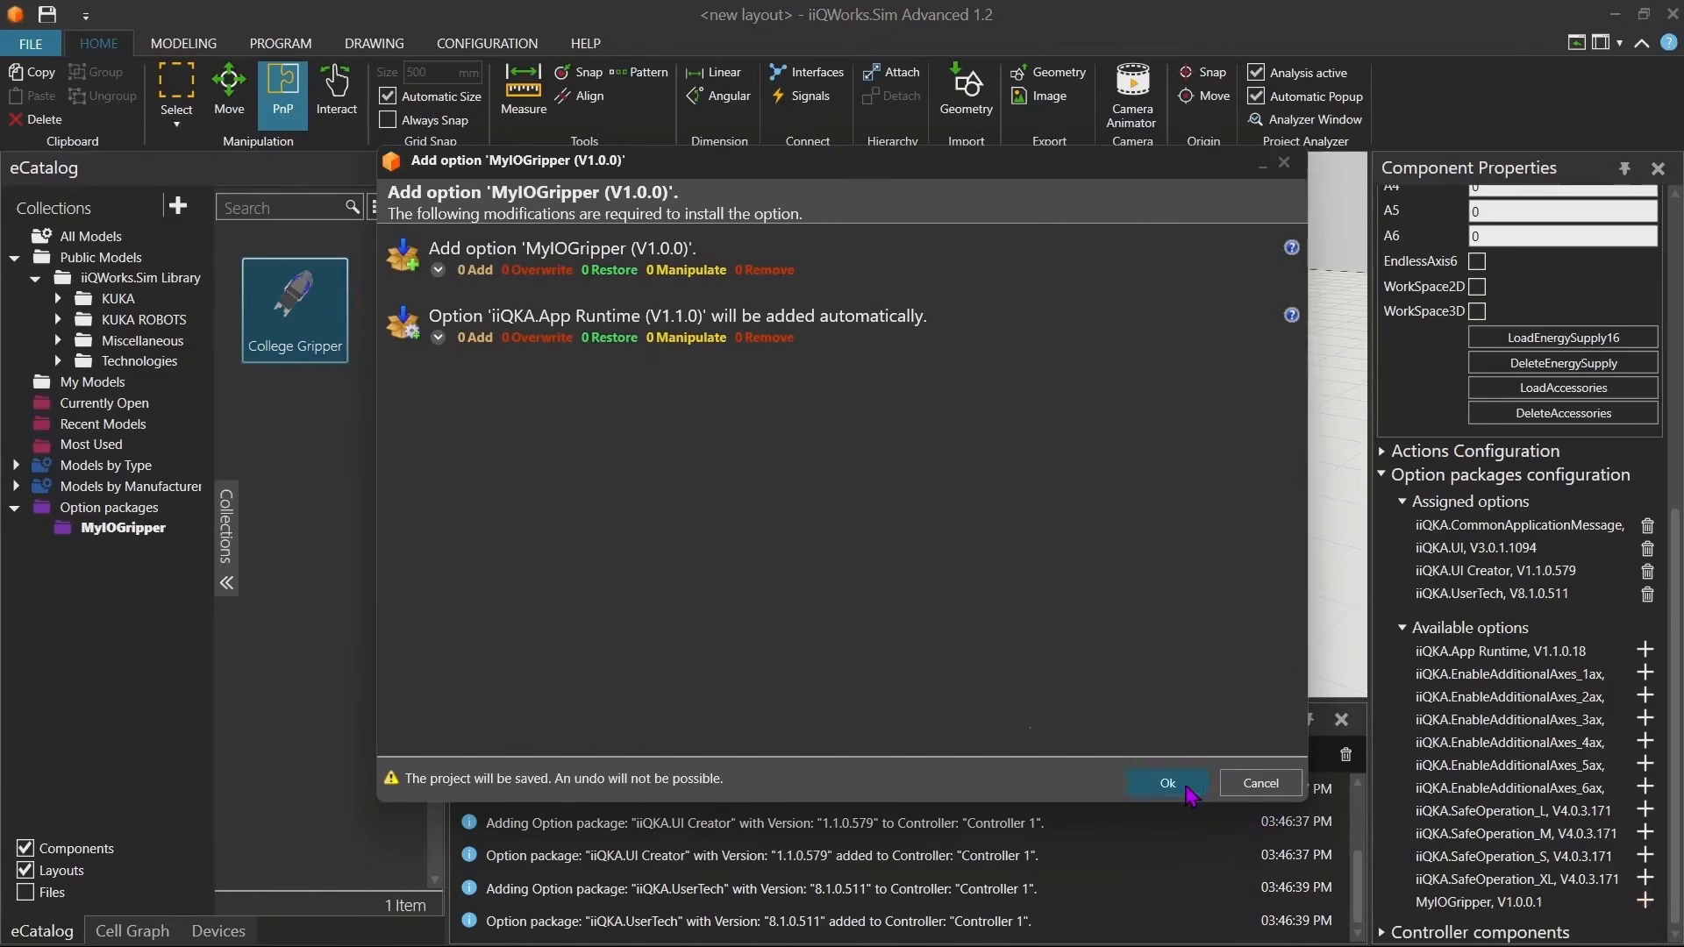
click(1184, 786)
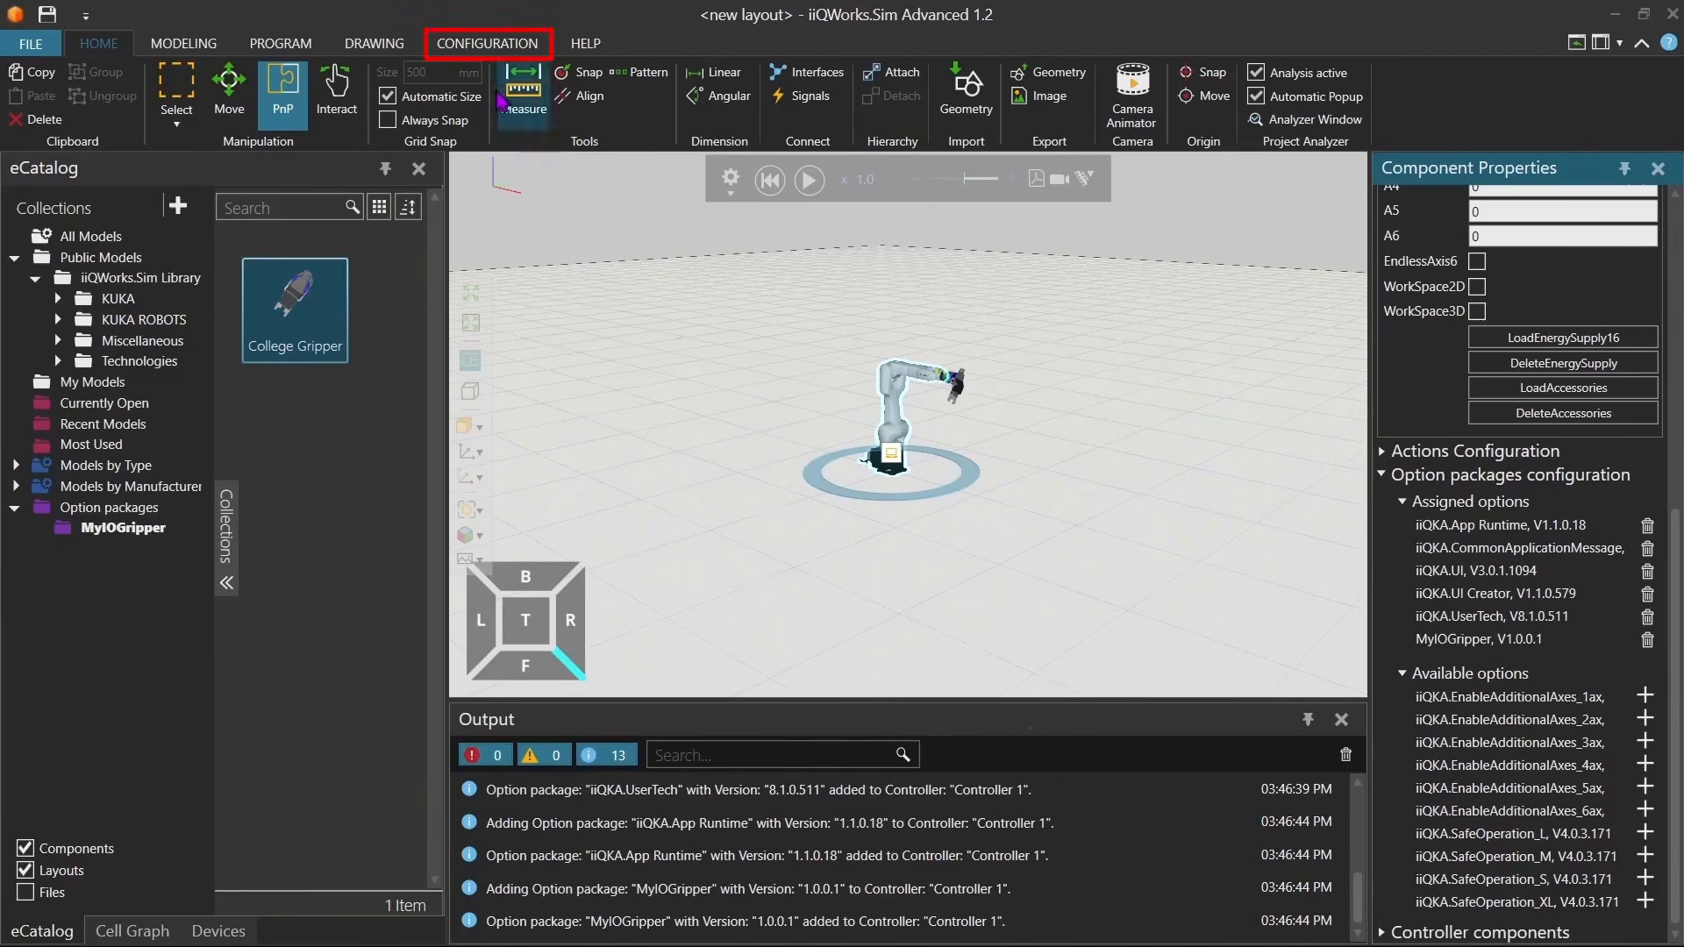
Start deploying the configuration onto the controller, saving the layout as TutorialIOGripper.vcmx in My Models.
click(494, 44)
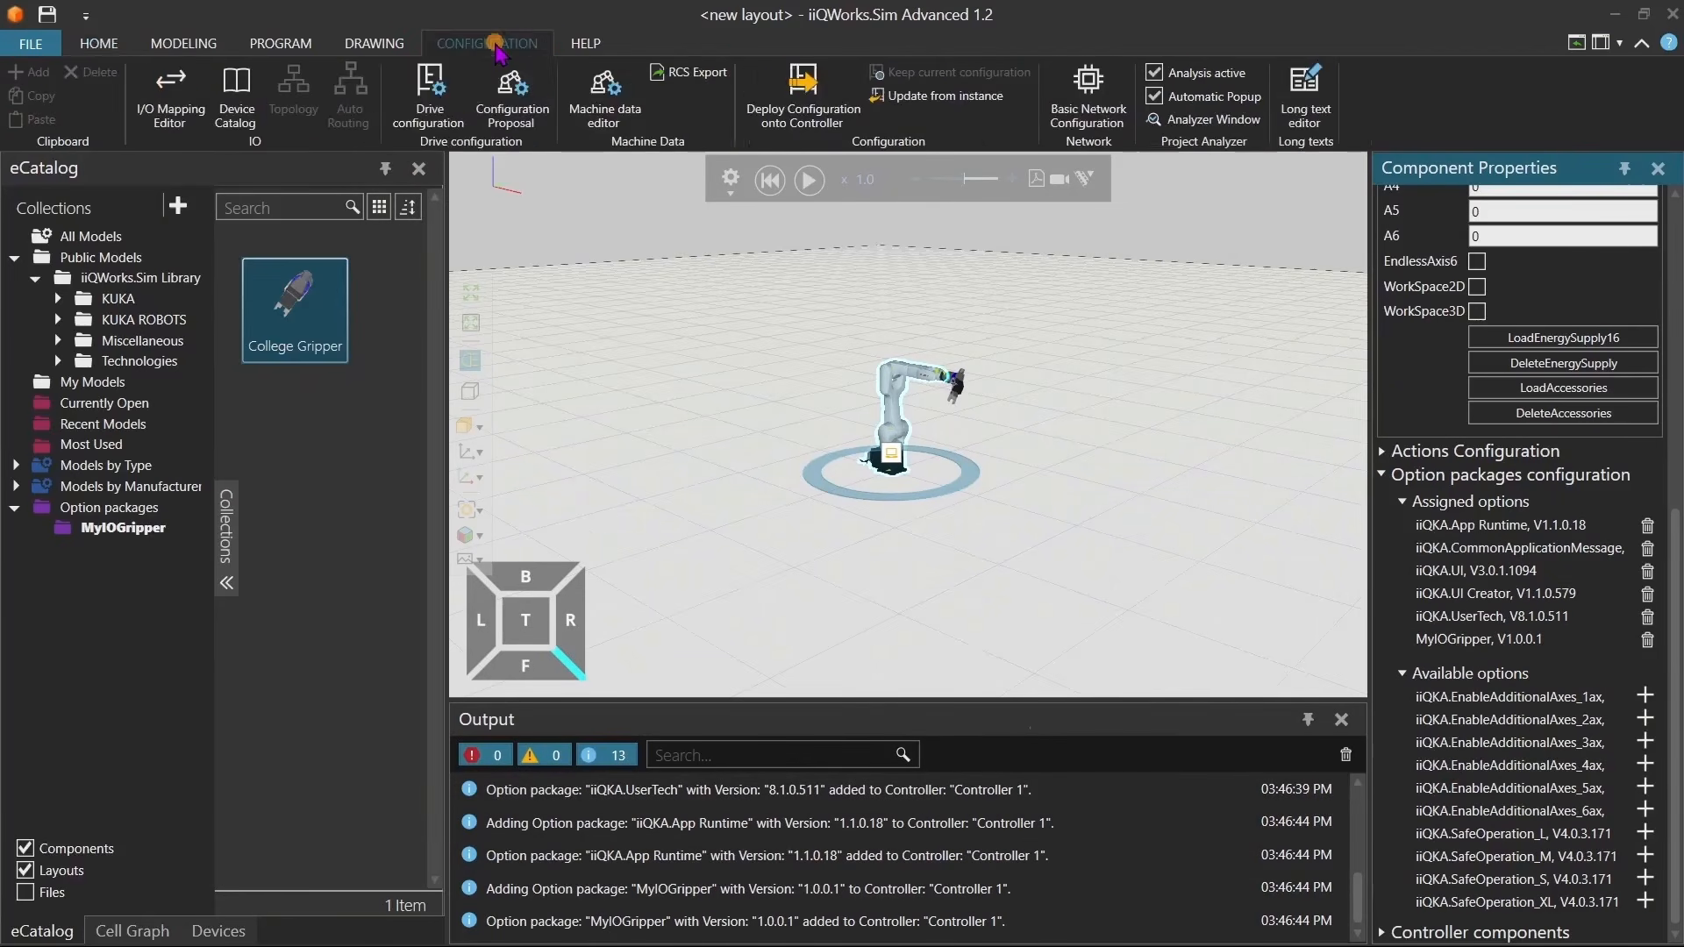
click(794, 126)
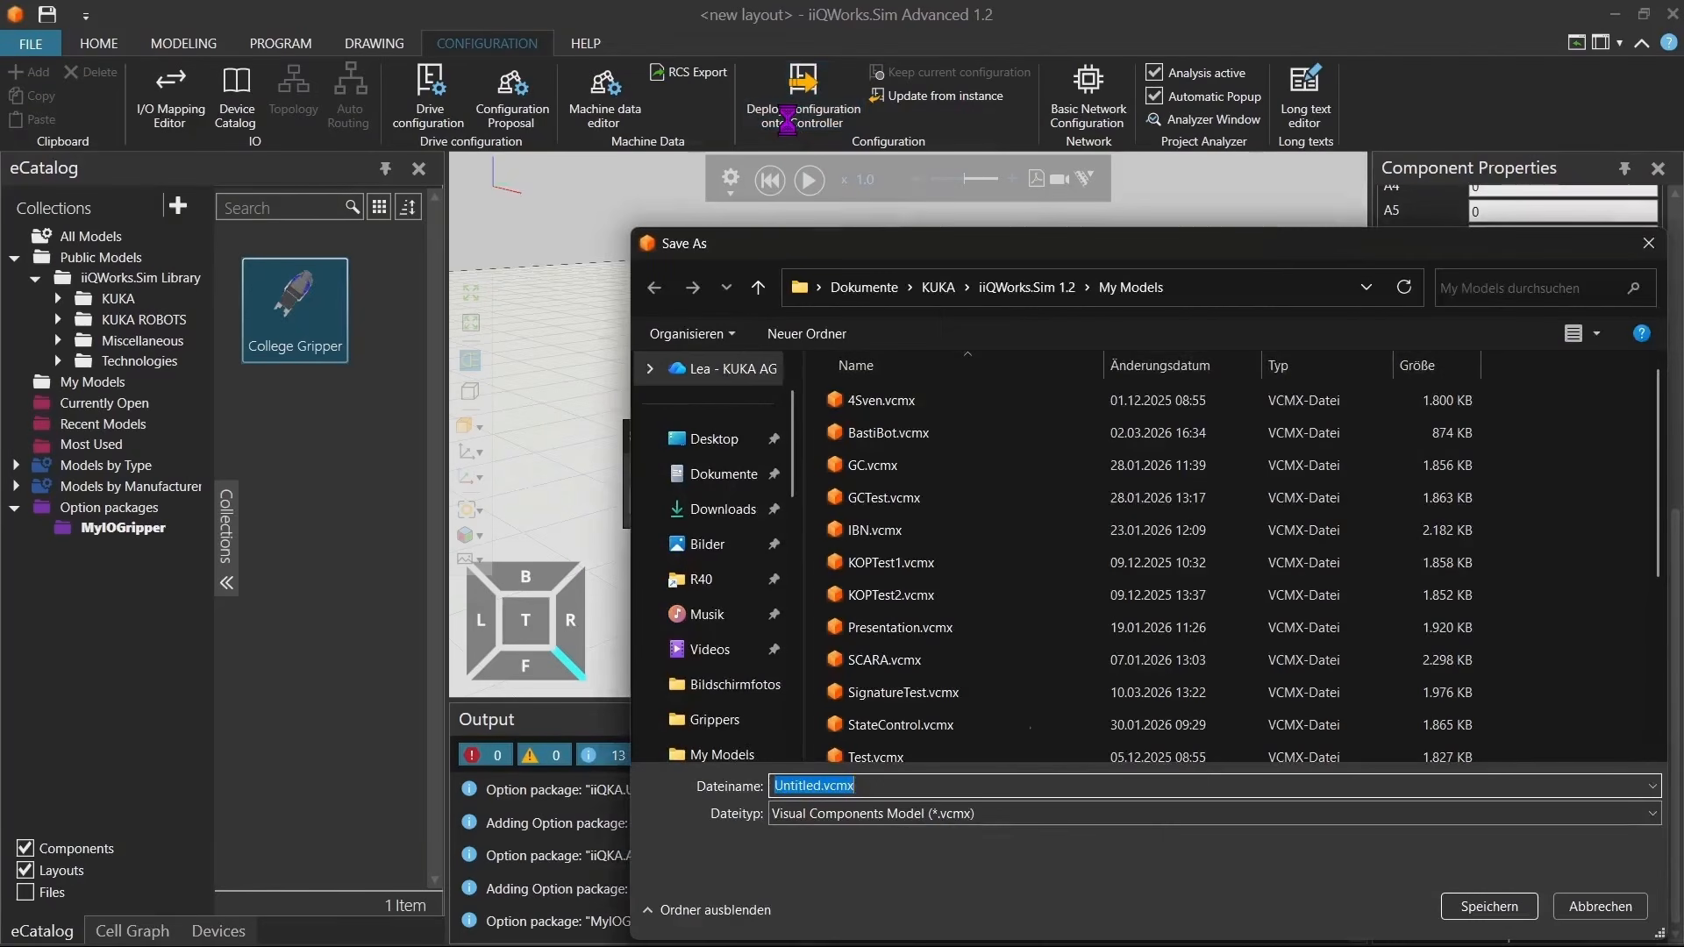
text(TutorialIOGripper)
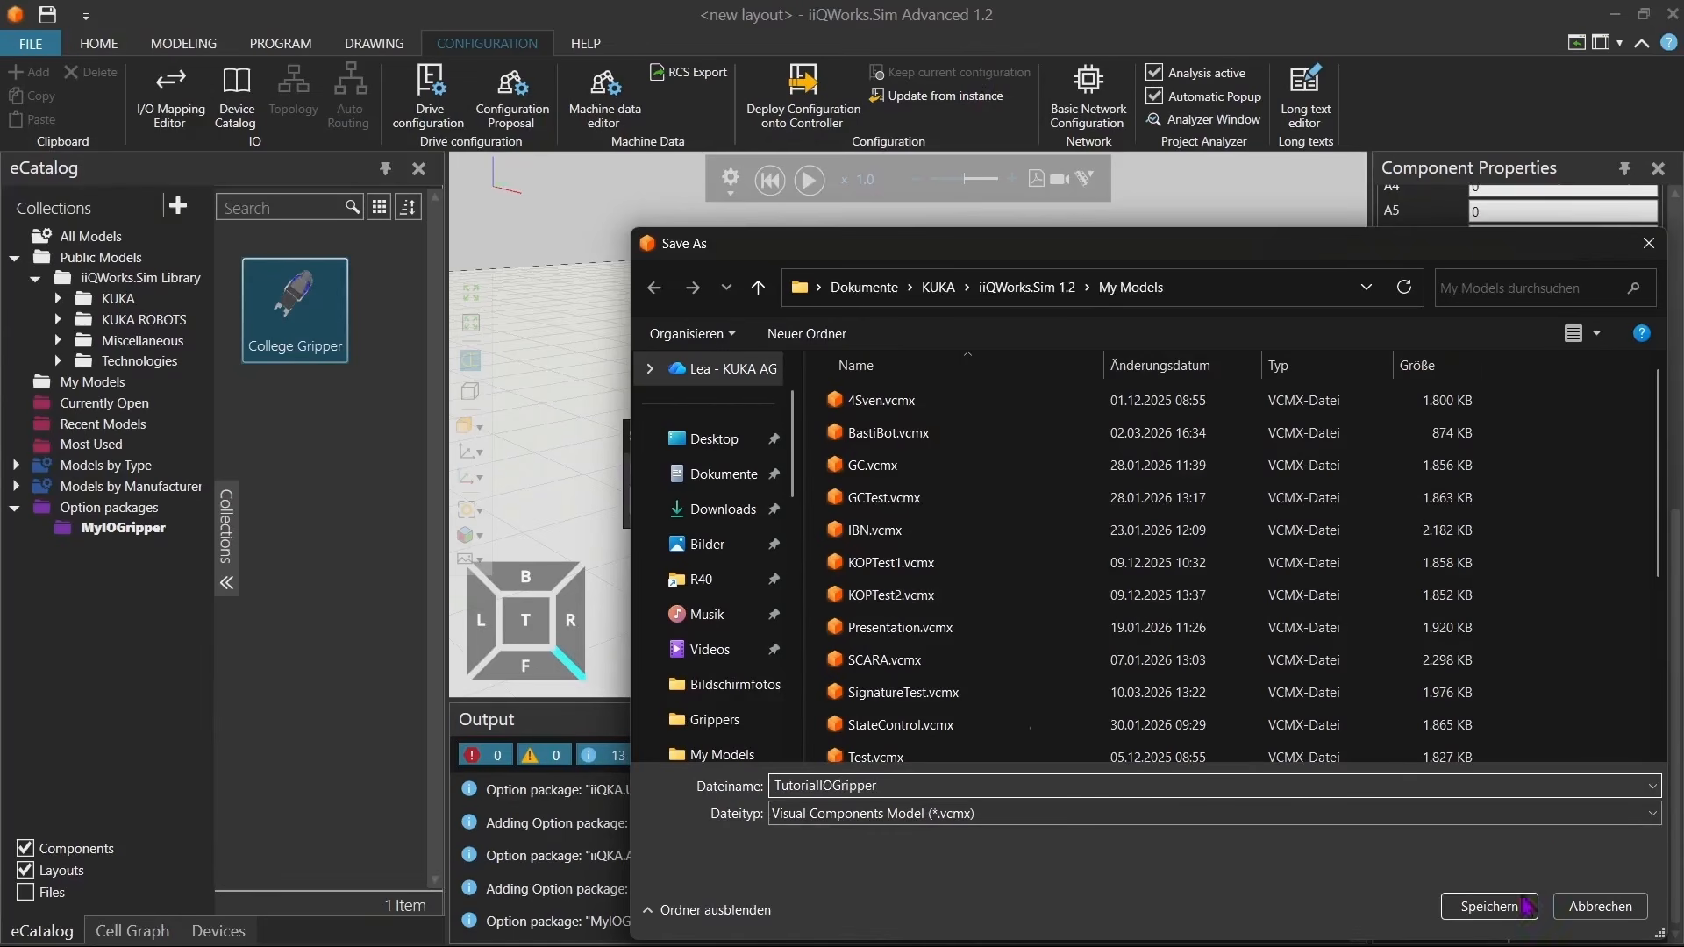
click(1488, 906)
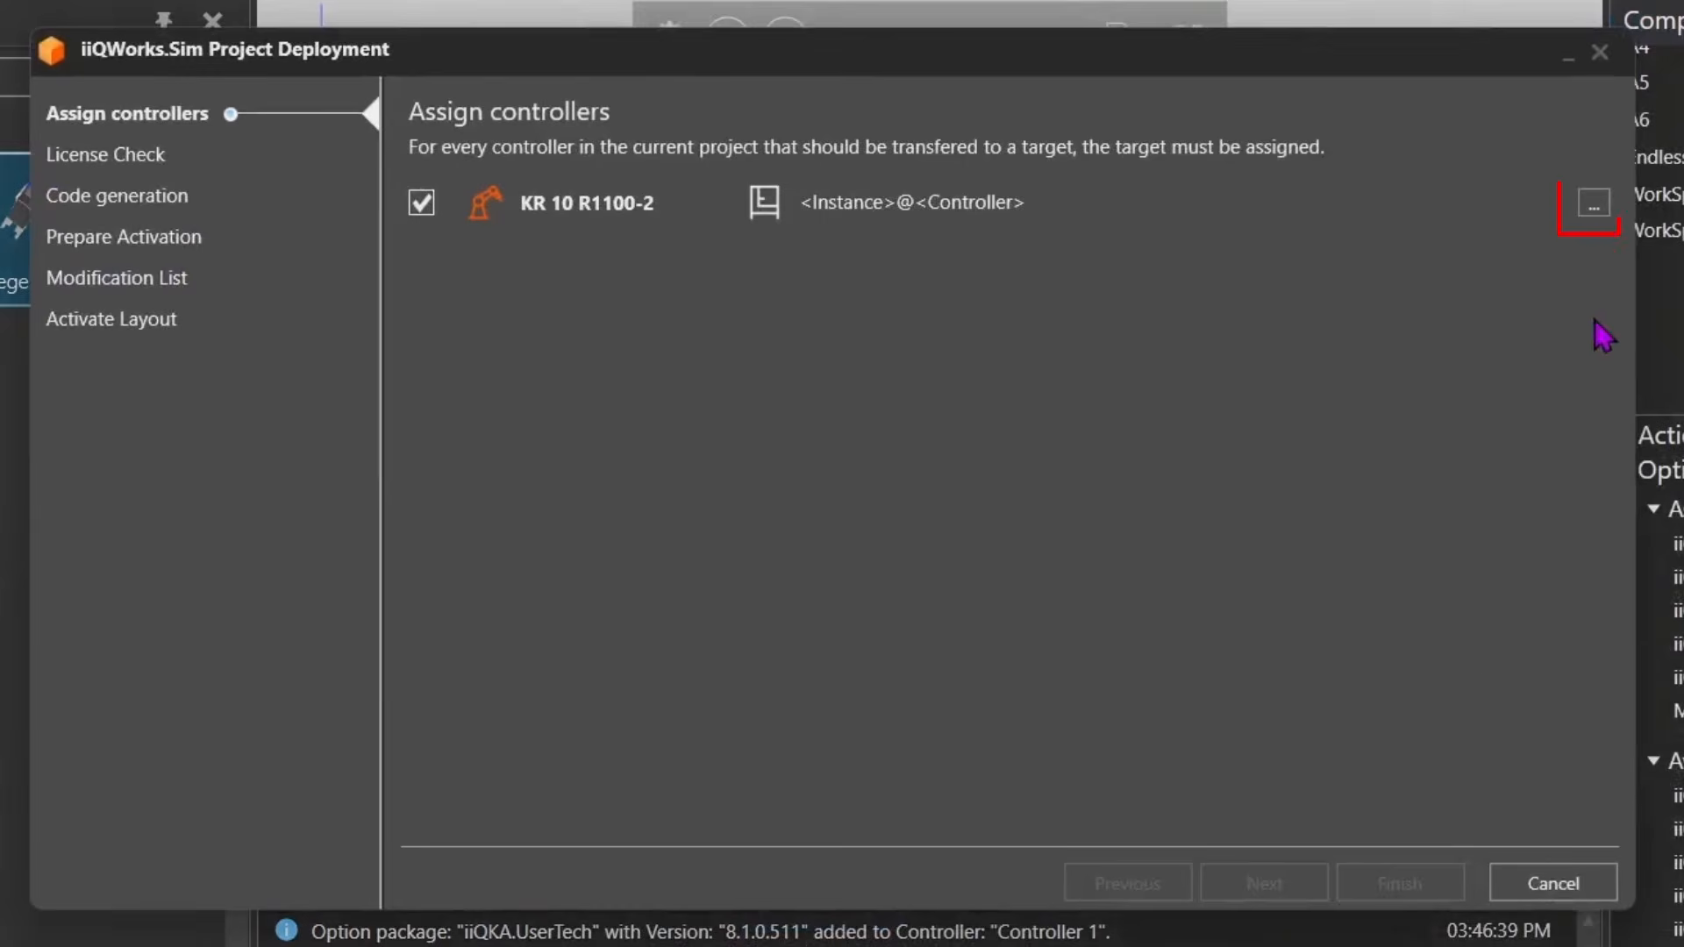
Assign the local PC24256 device as target for the KR 10 R1100-2 and finish the project deployment.
click(1593, 207)
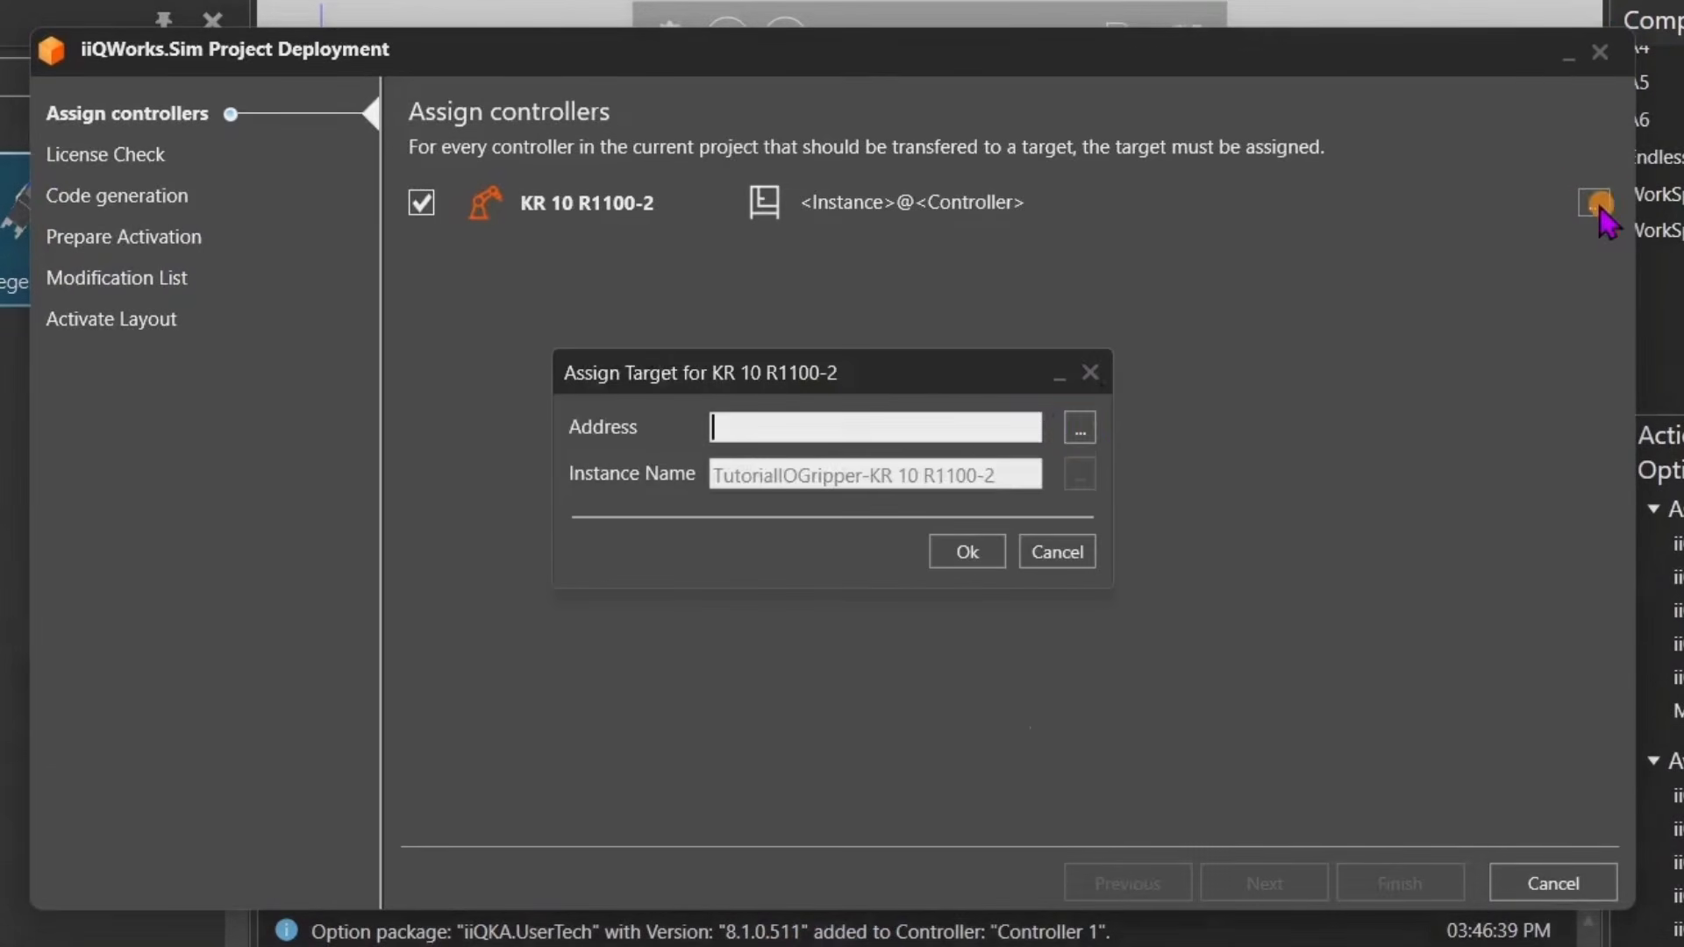
click(1079, 428)
click(772, 422)
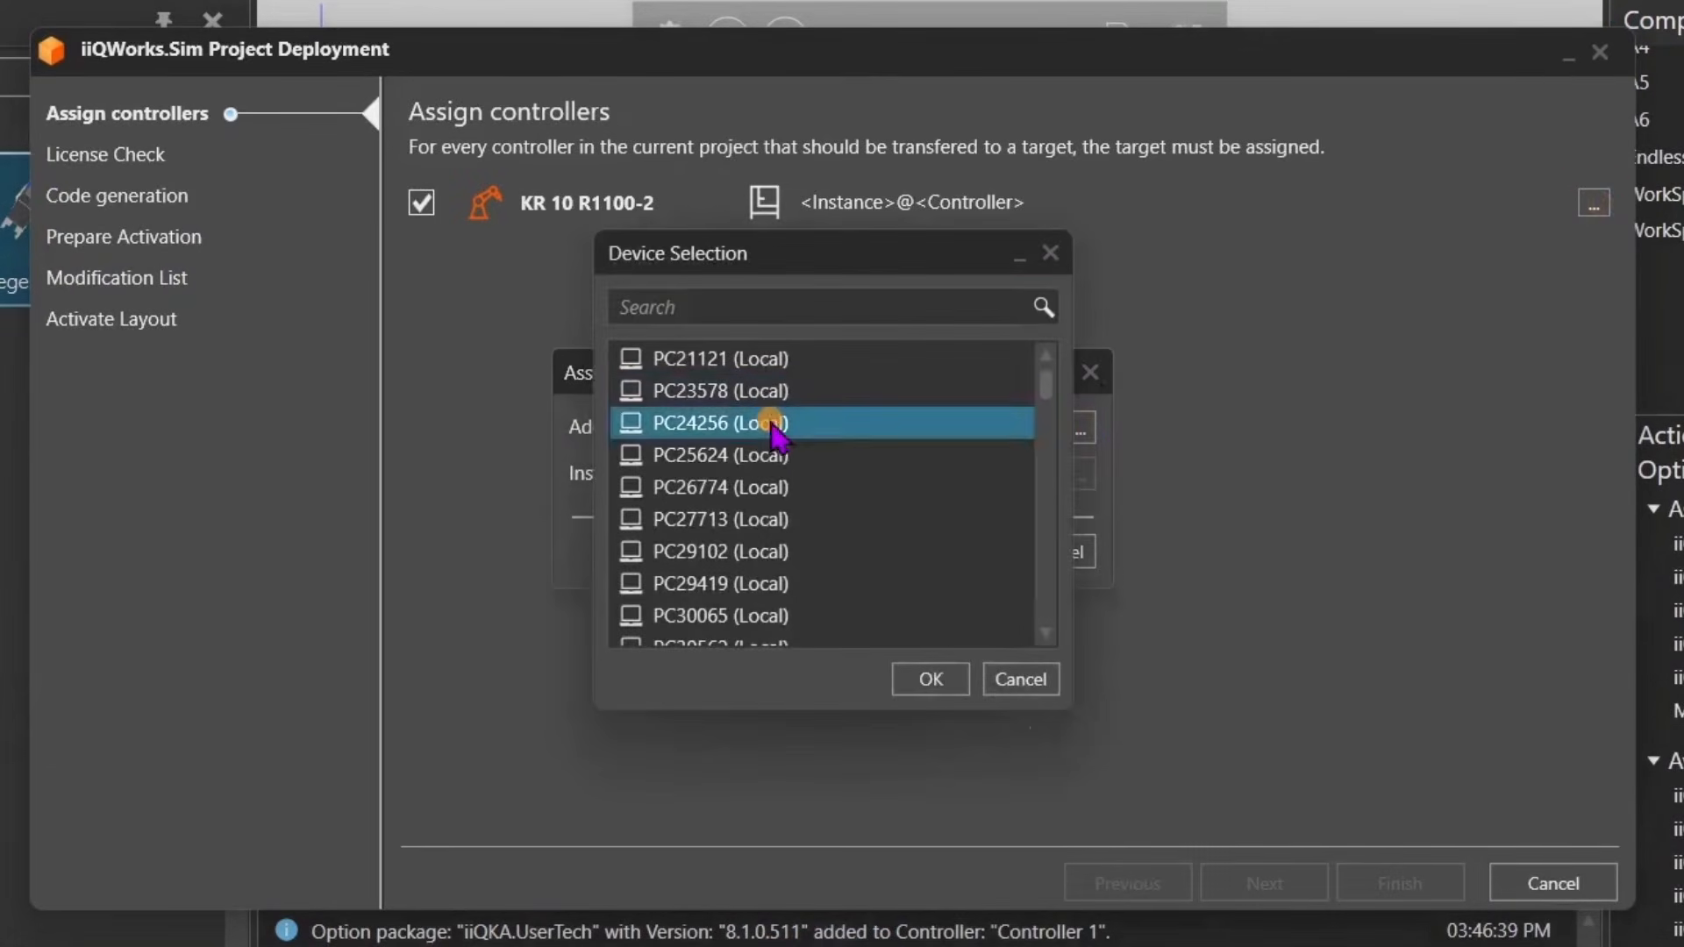
click(931, 680)
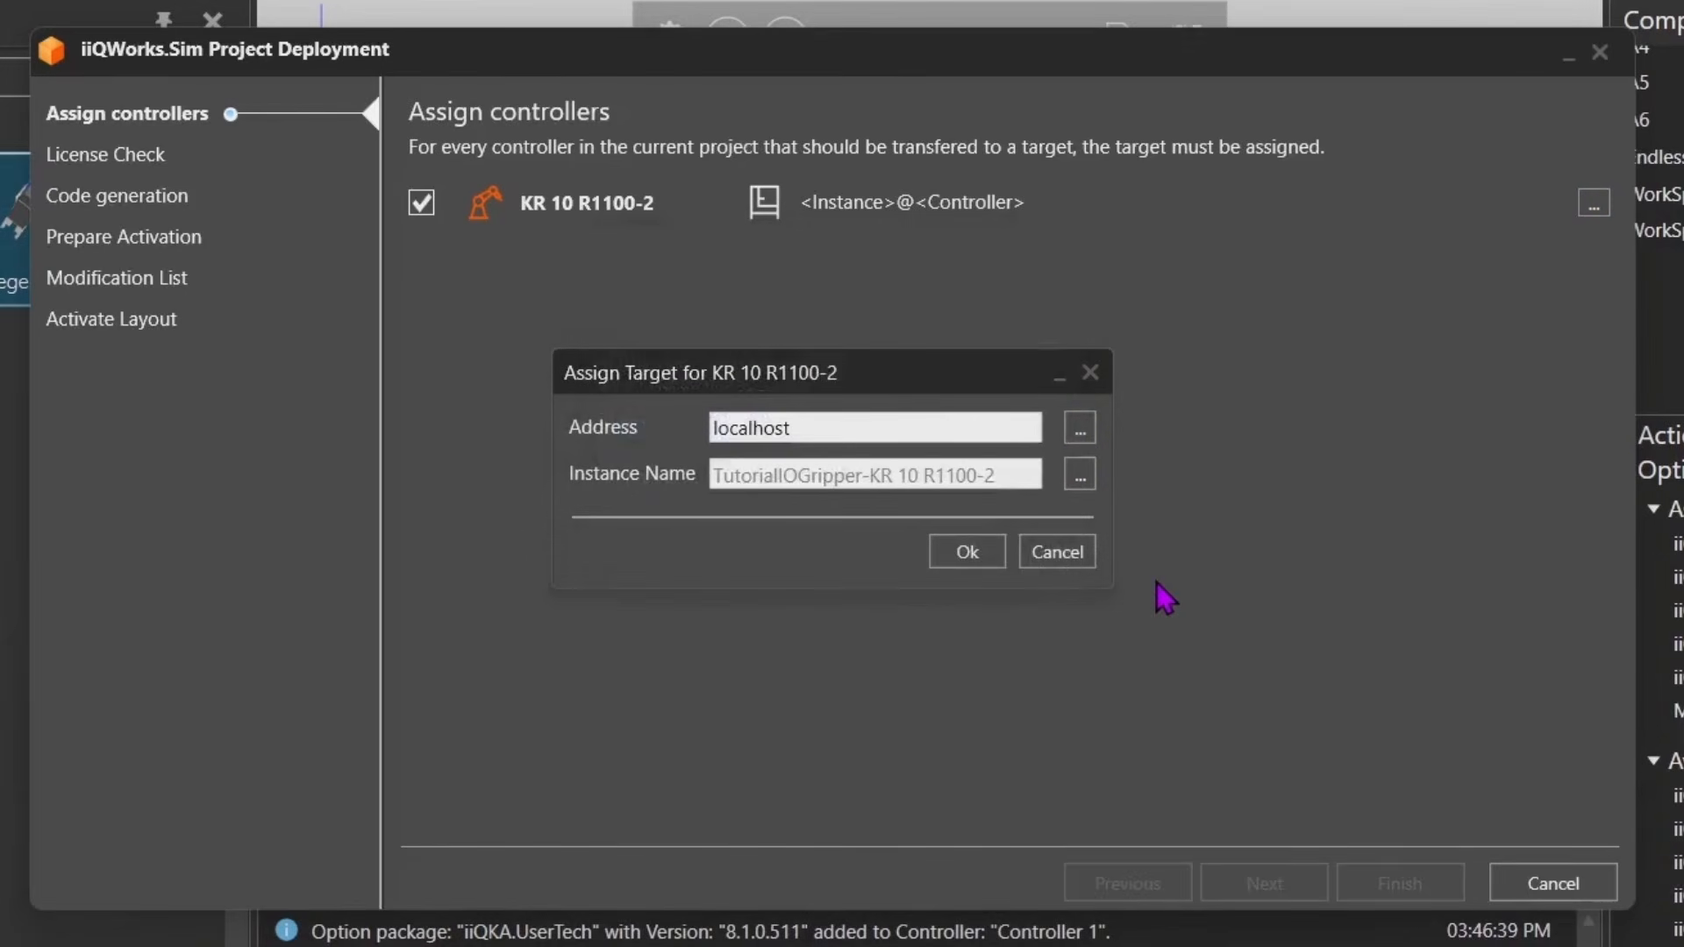
click(969, 553)
click(1410, 892)
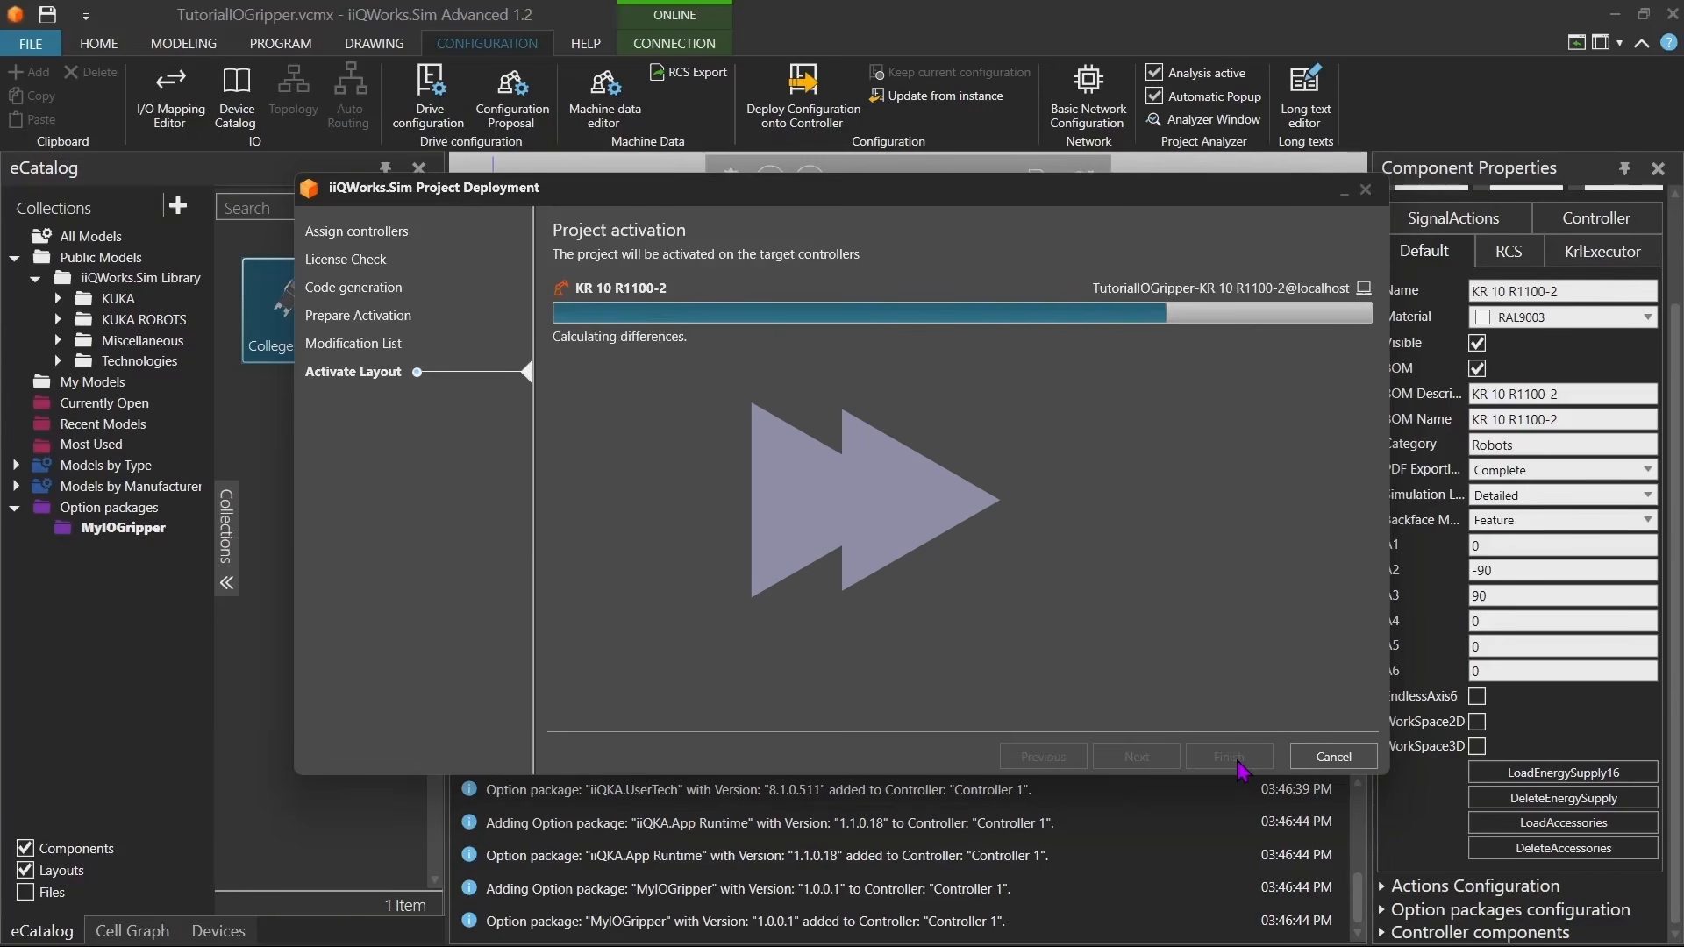
click(1236, 762)
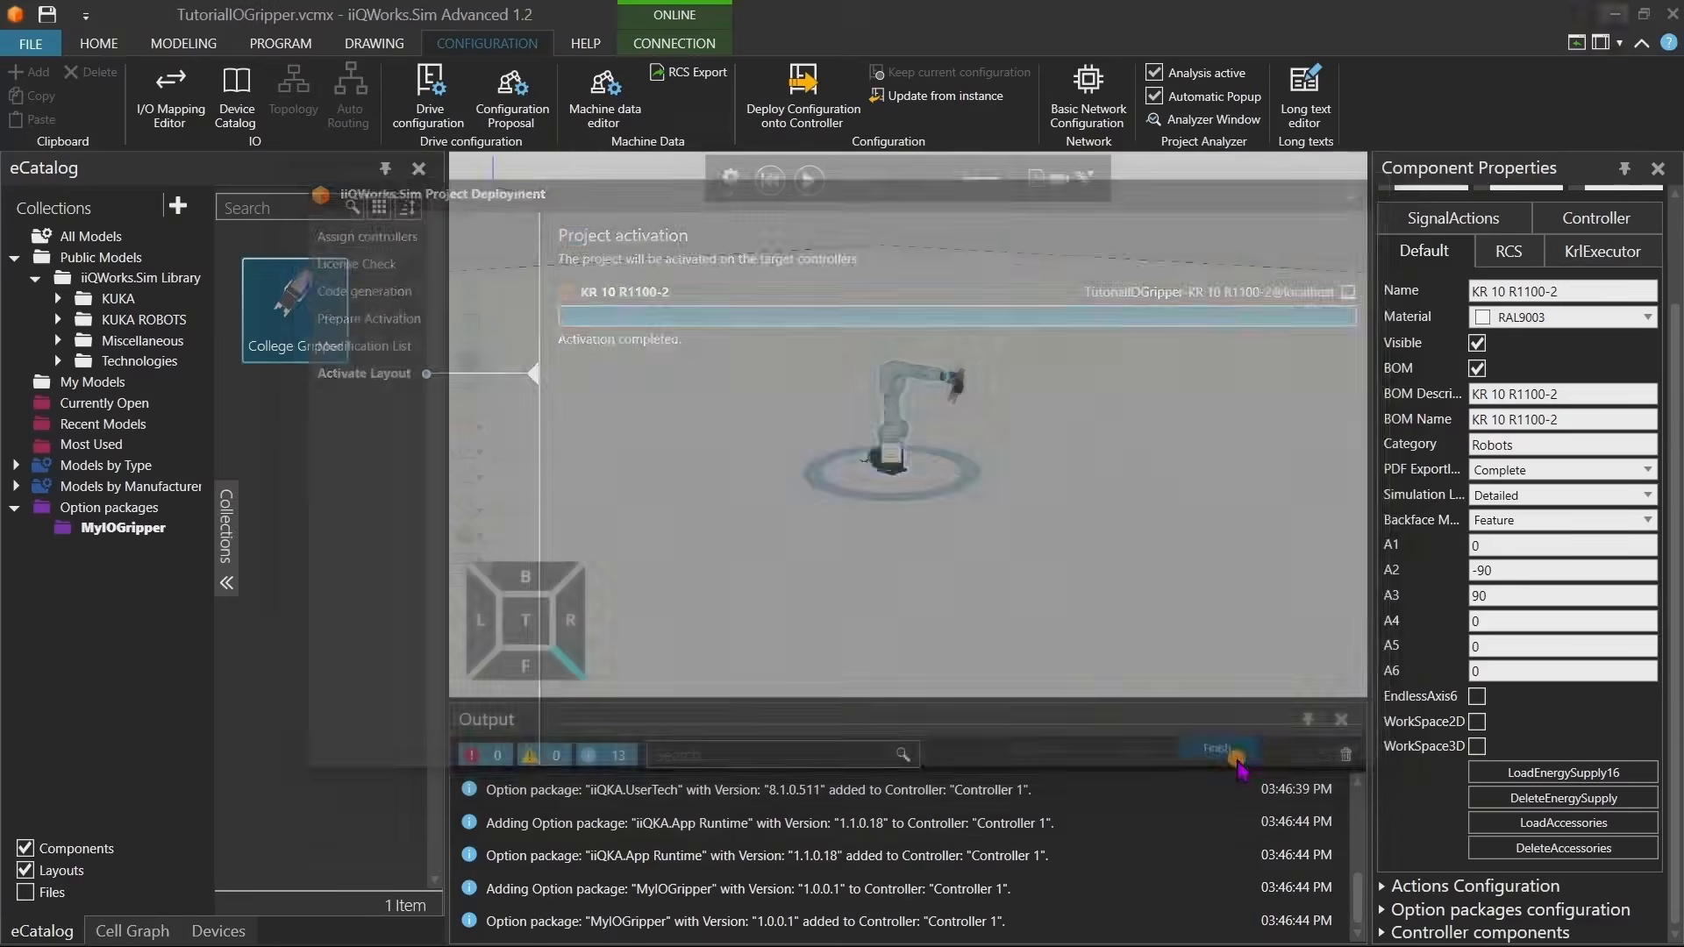
Switch to iiQWorks.Cockpit and open the Controller Manager for the PC24256 device.
click(1613, 14)
mouse_move(986, 943)
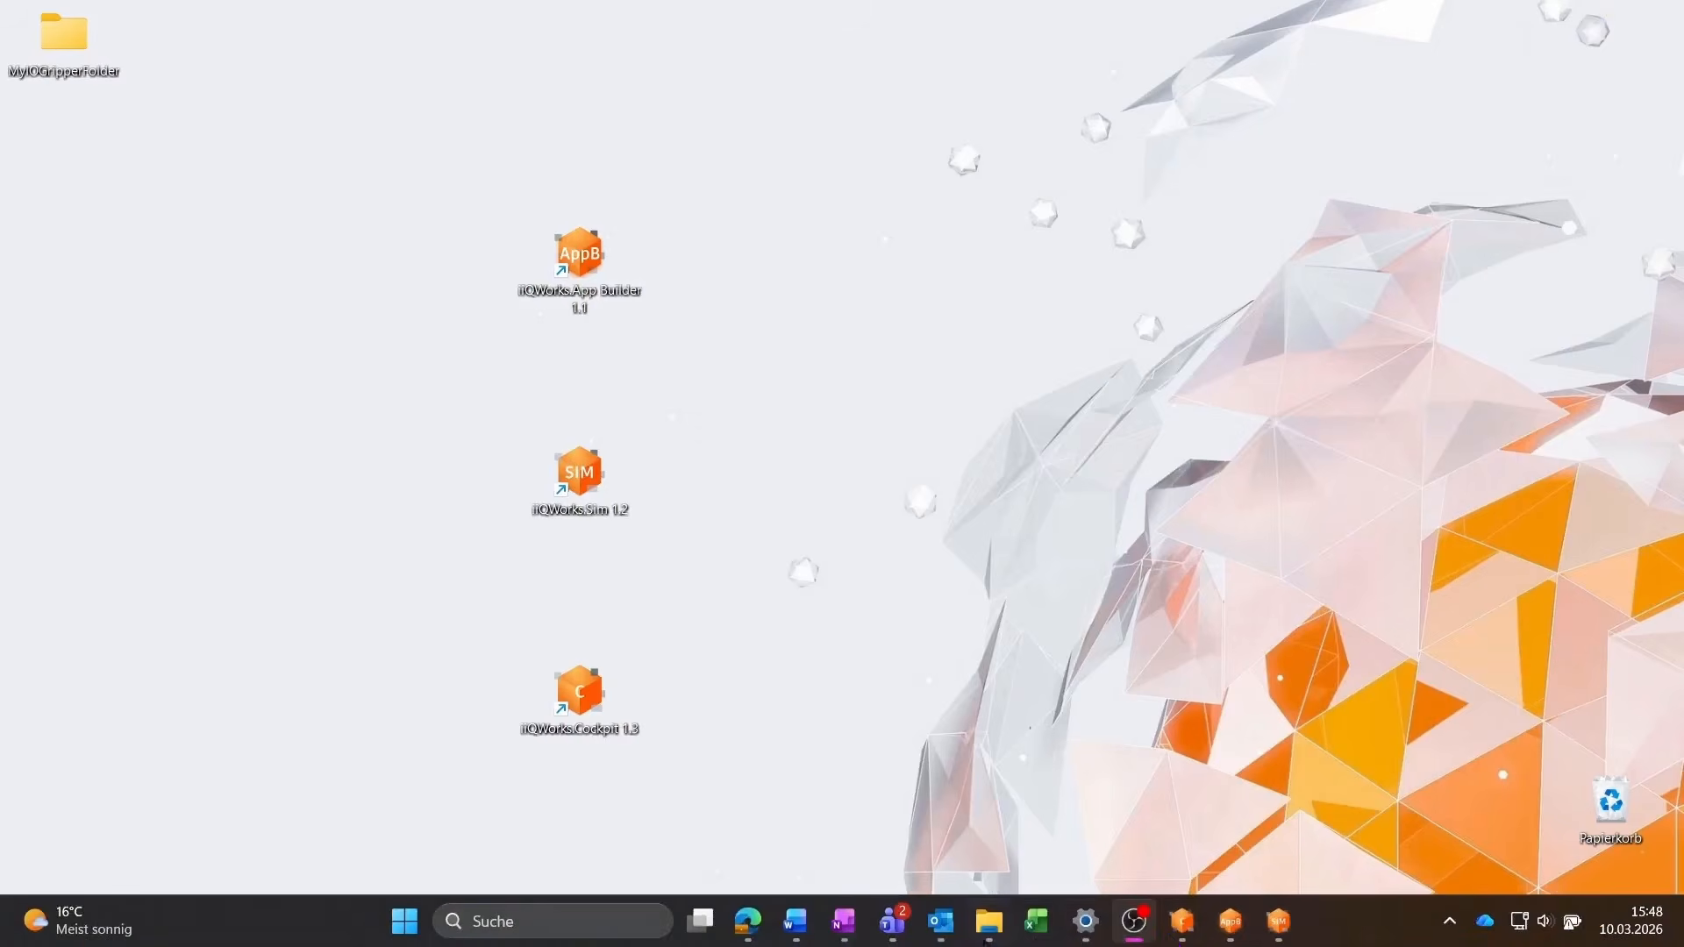
click(1175, 930)
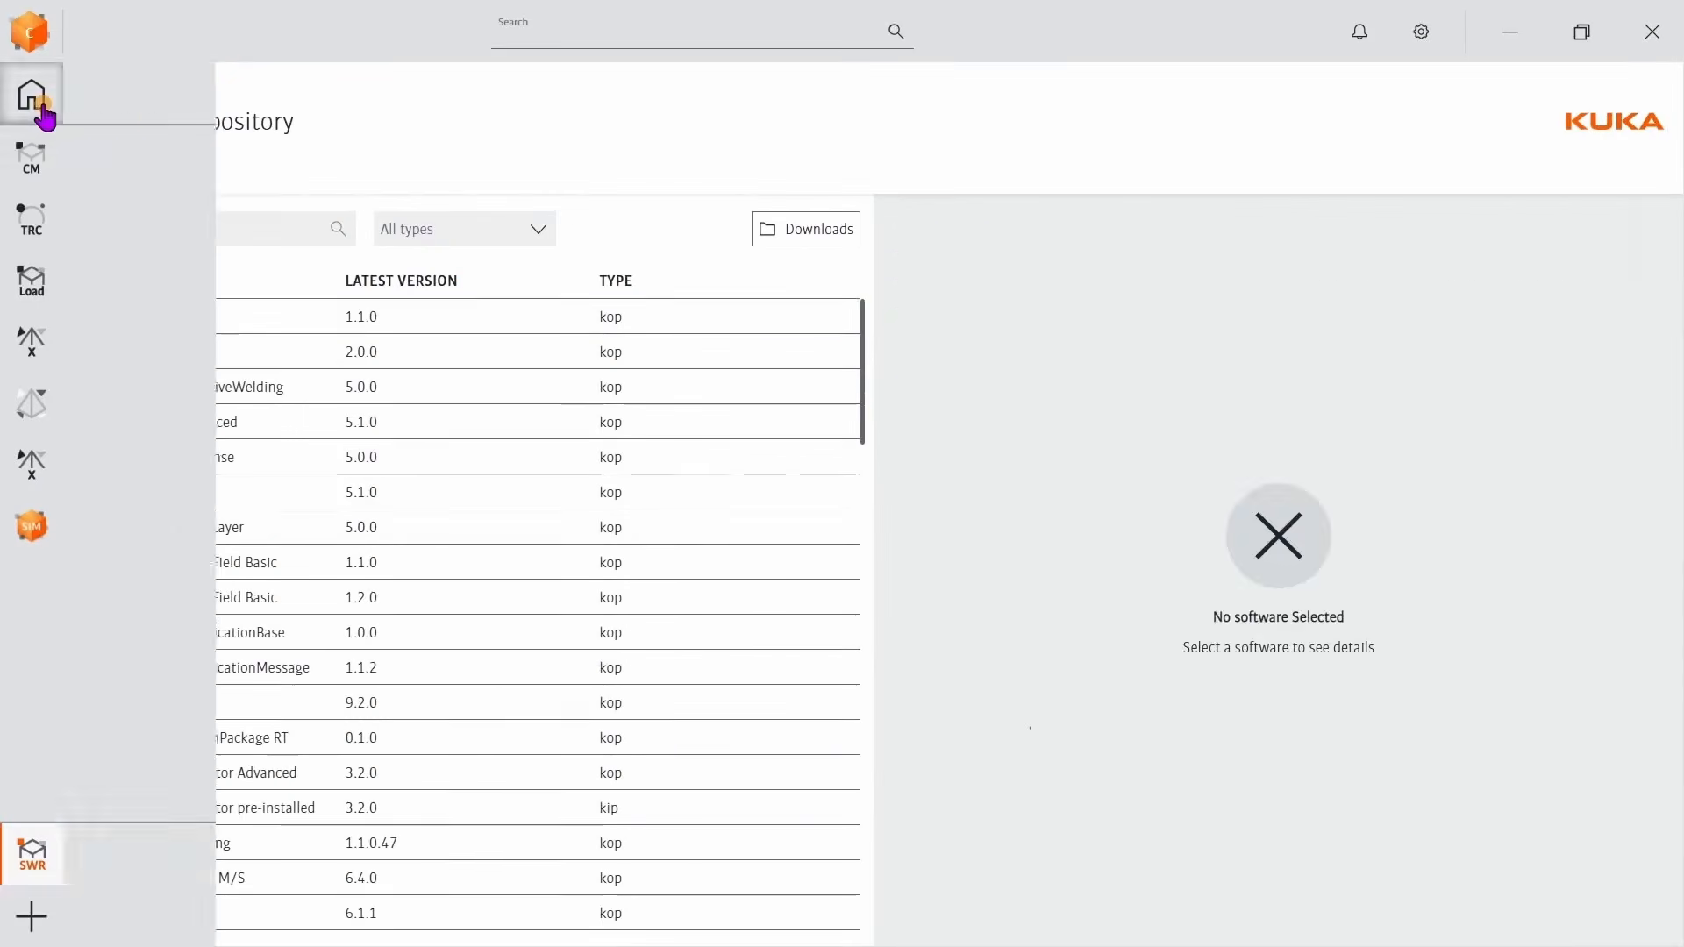
click(42, 114)
click(161, 334)
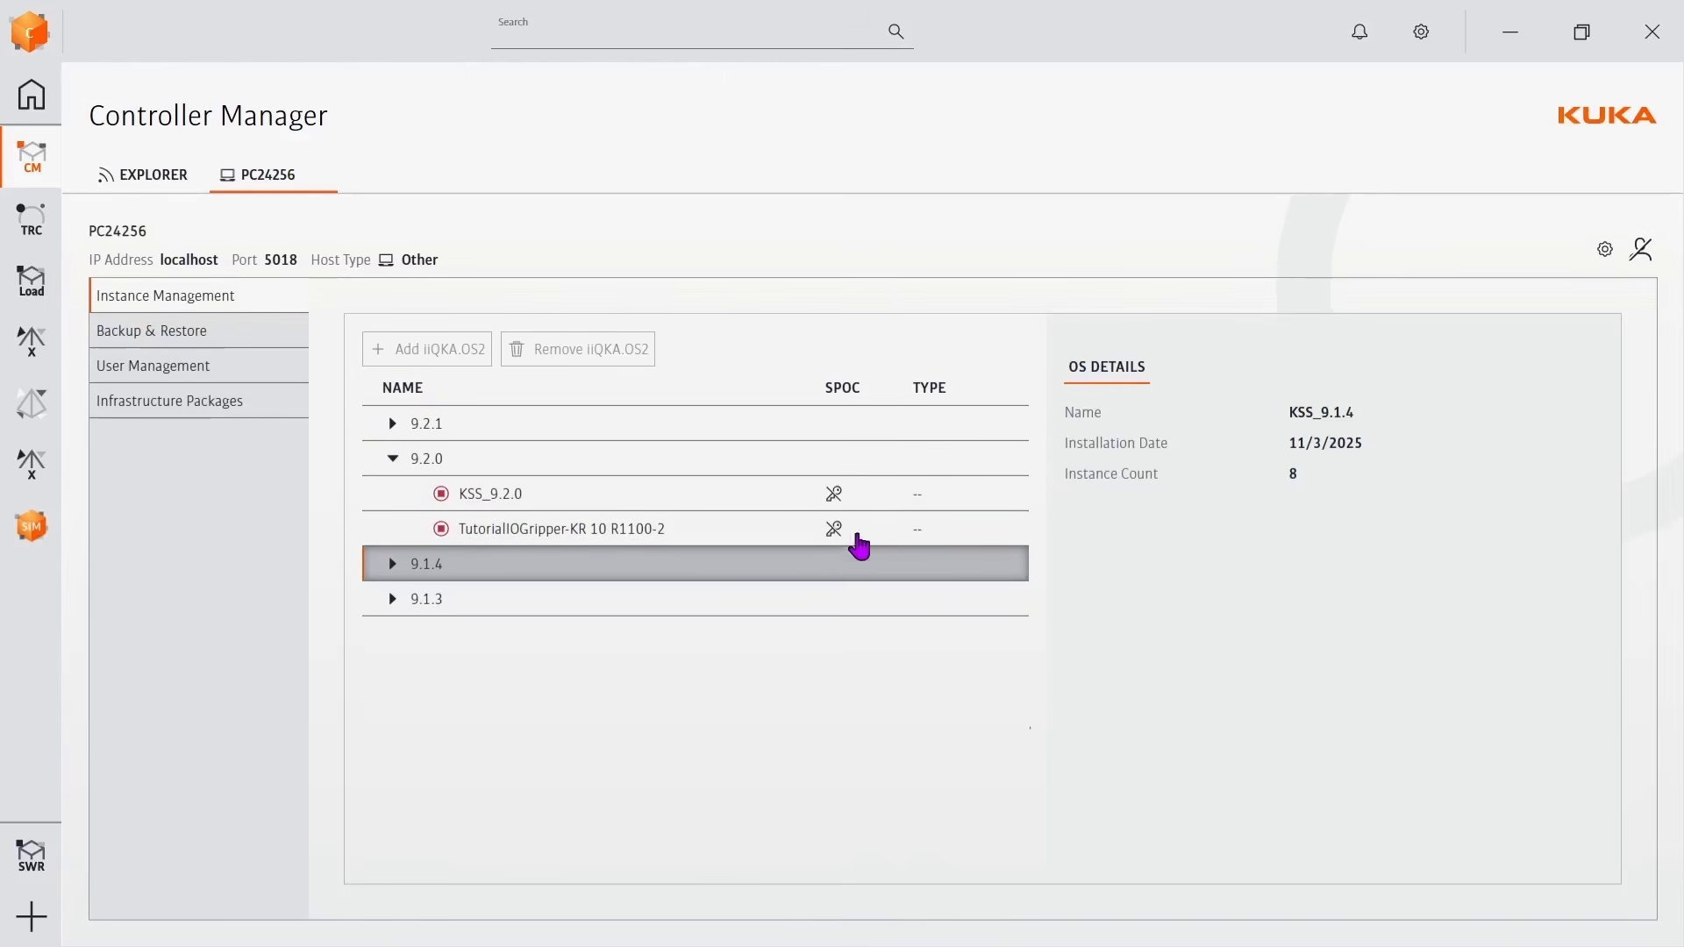
Log in to the controller manager as Expert, entering the account password.
click(1639, 250)
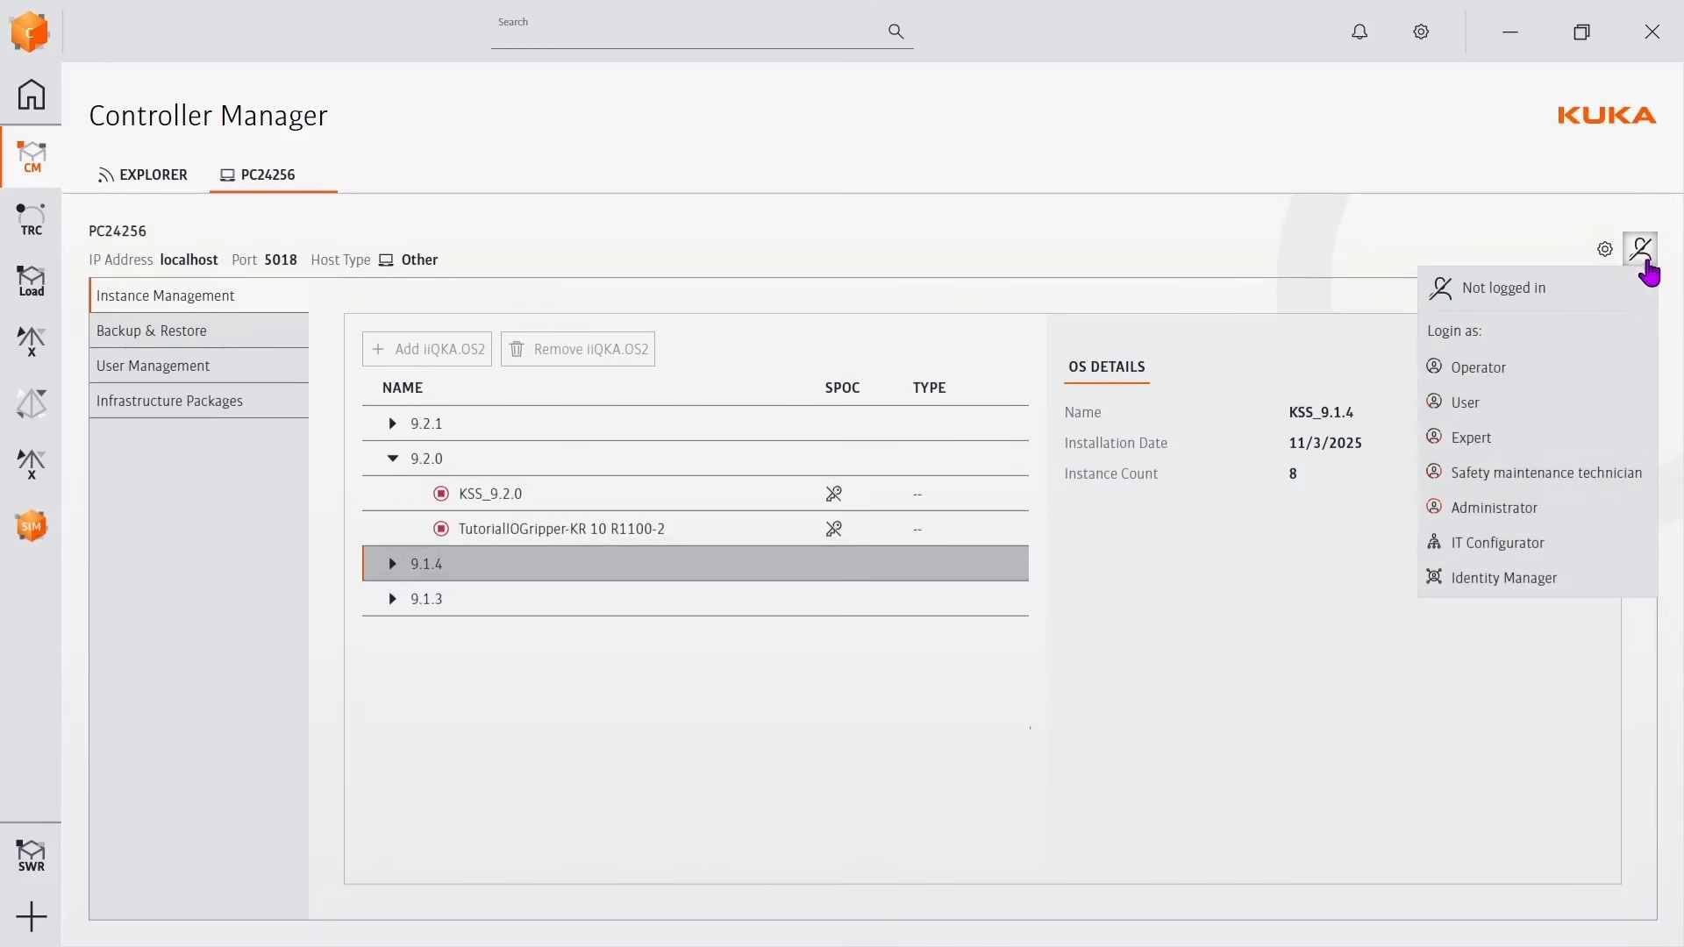
click(1470, 440)
text(ku)
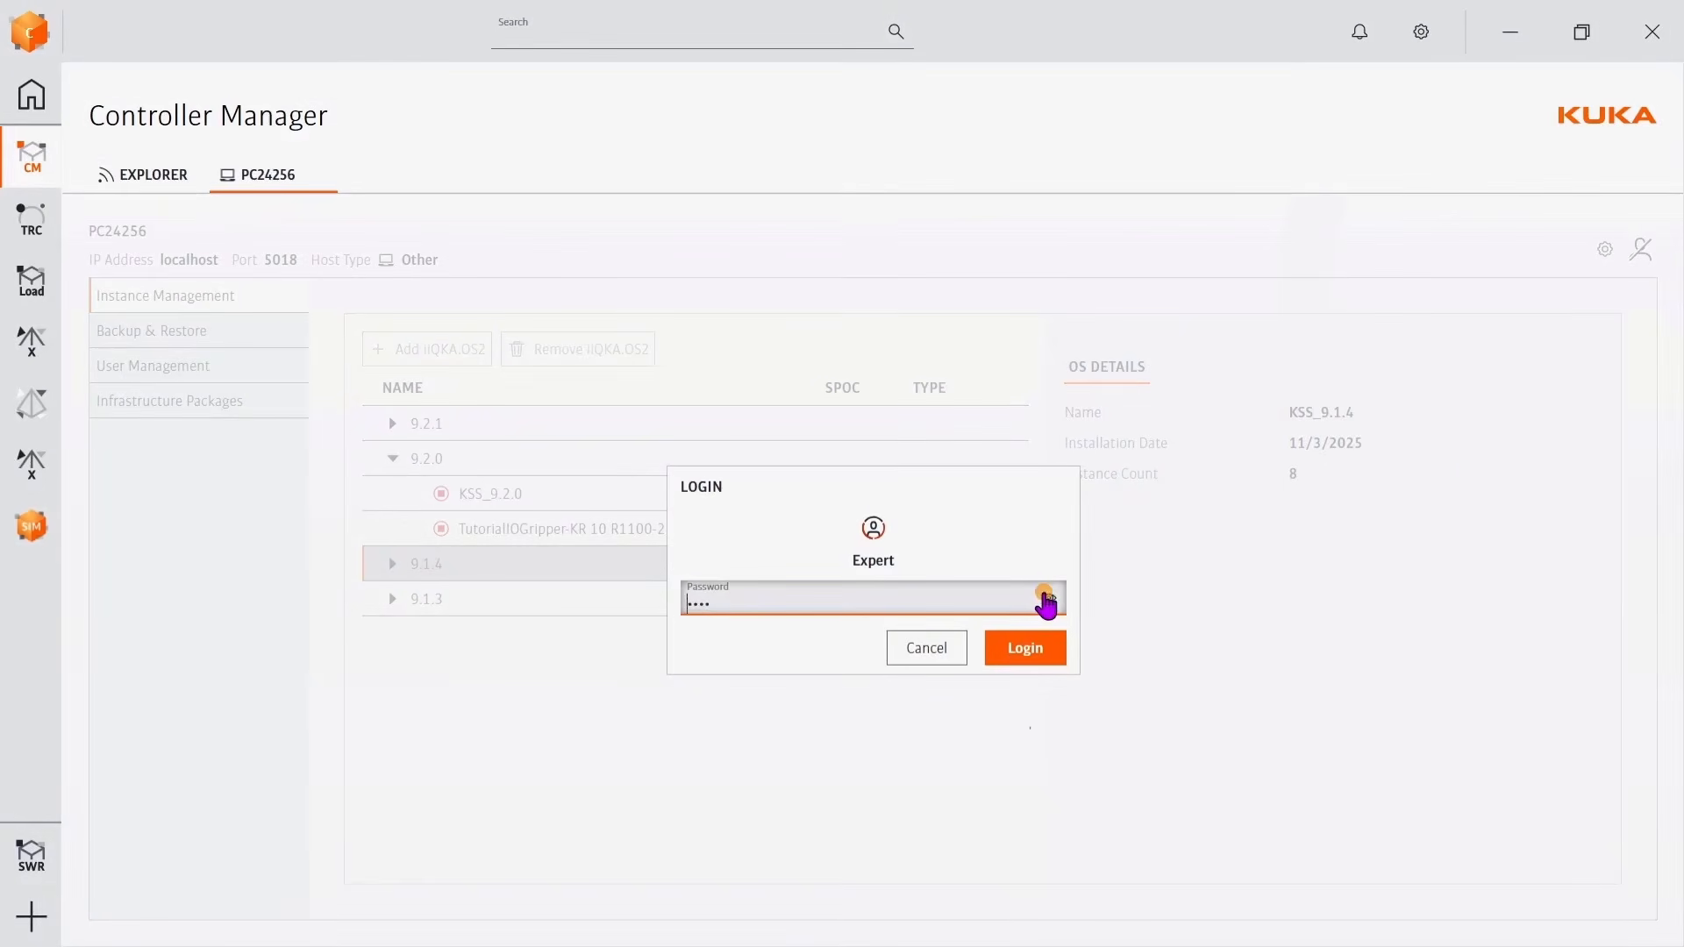
click(1025, 656)
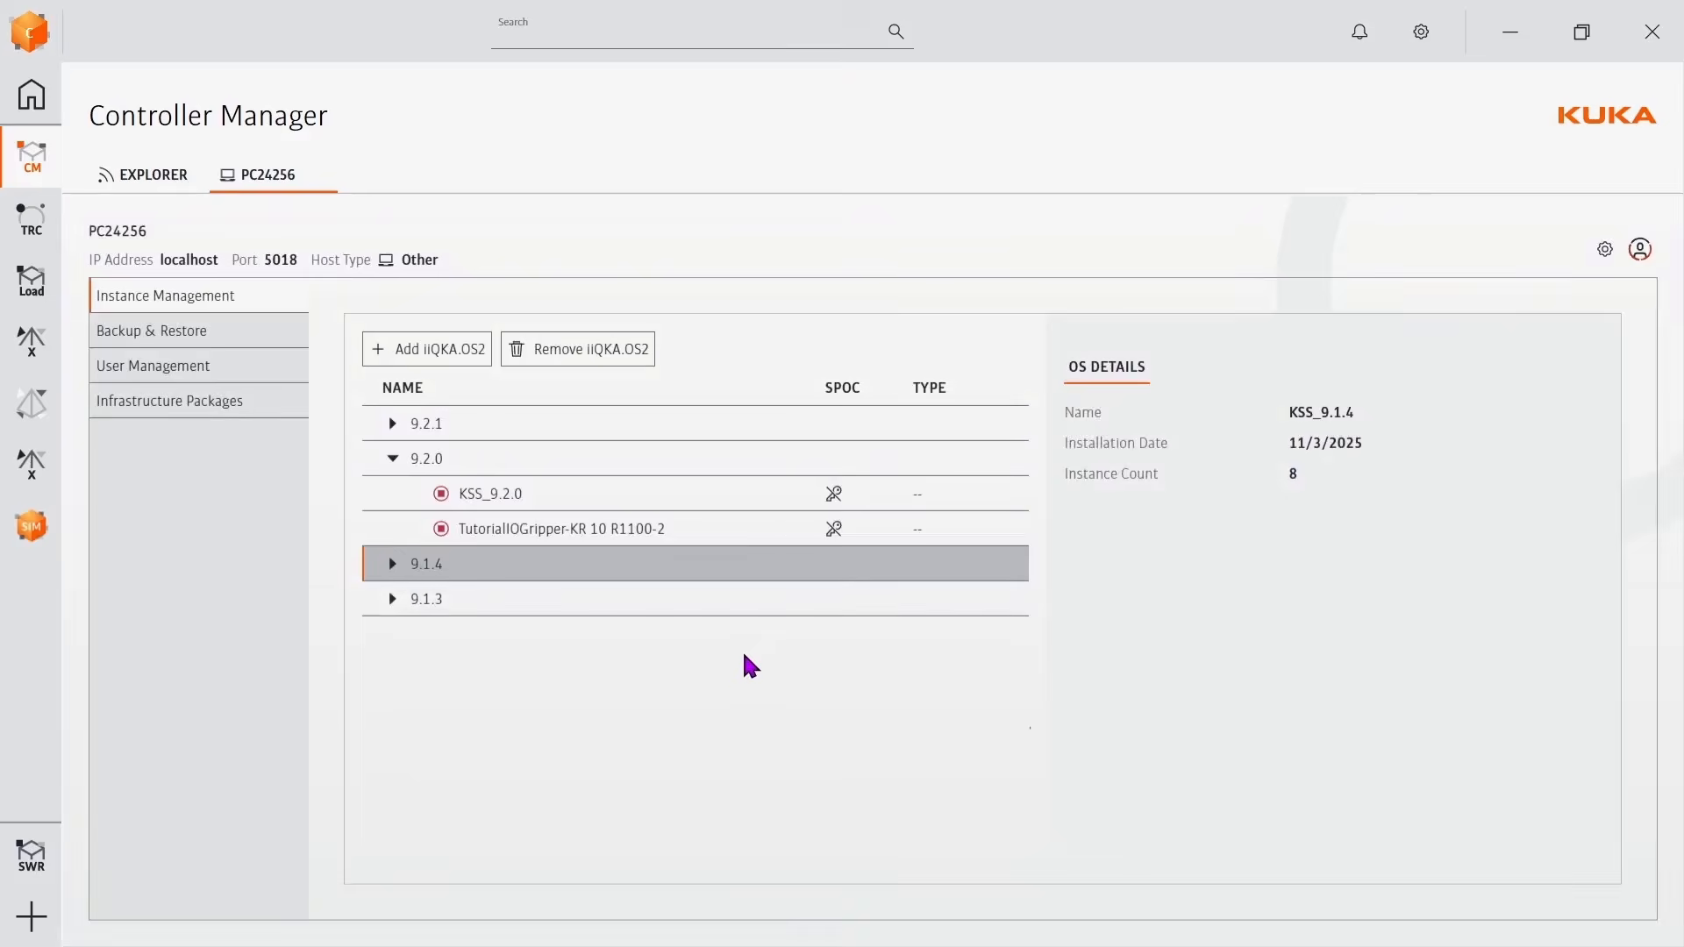
Start the TutorialIOGripper-KR 10 R1100-2 instance as VRC and review its option packages and instance details.
click(567, 530)
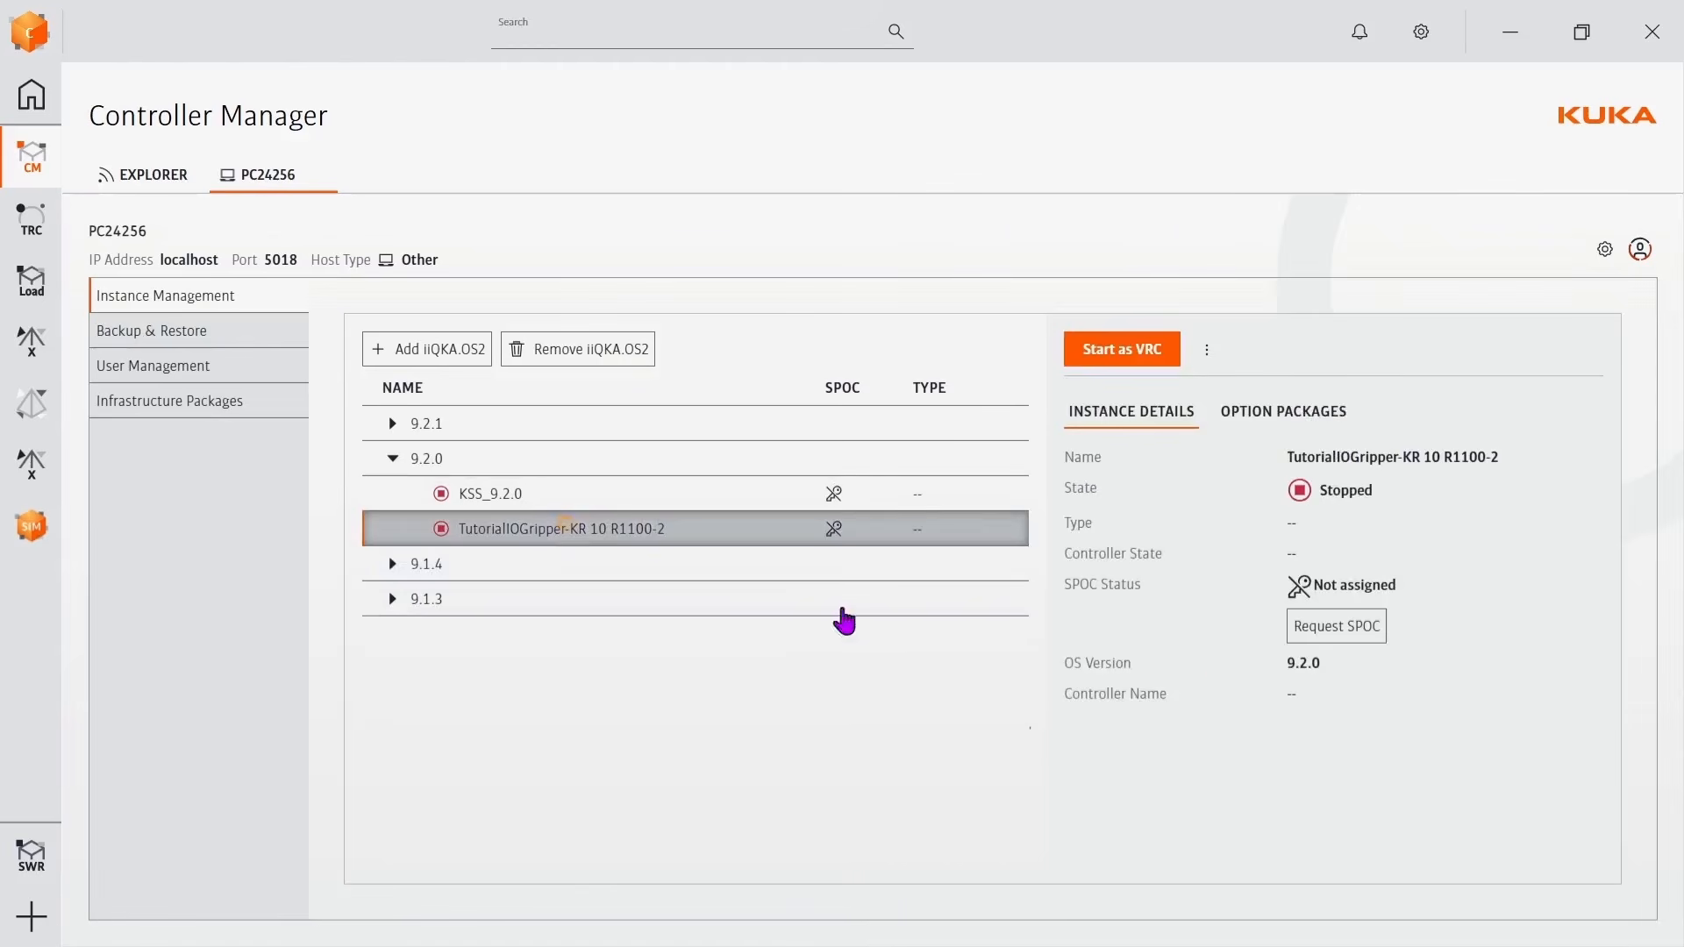
click(1140, 349)
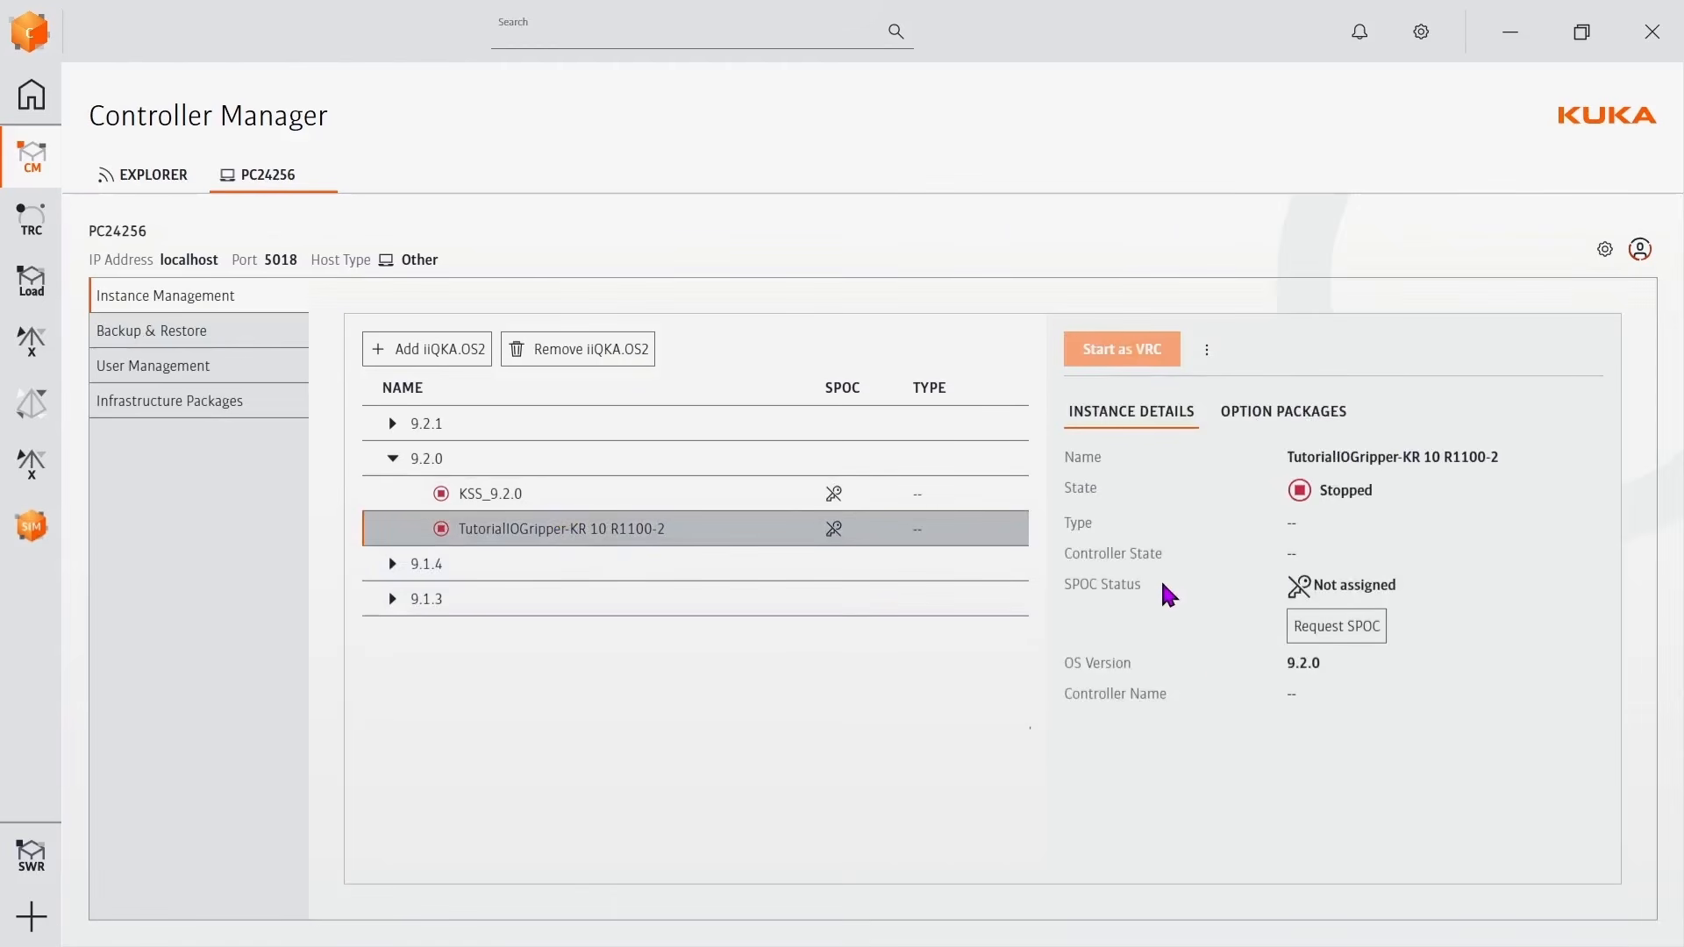
click(1260, 414)
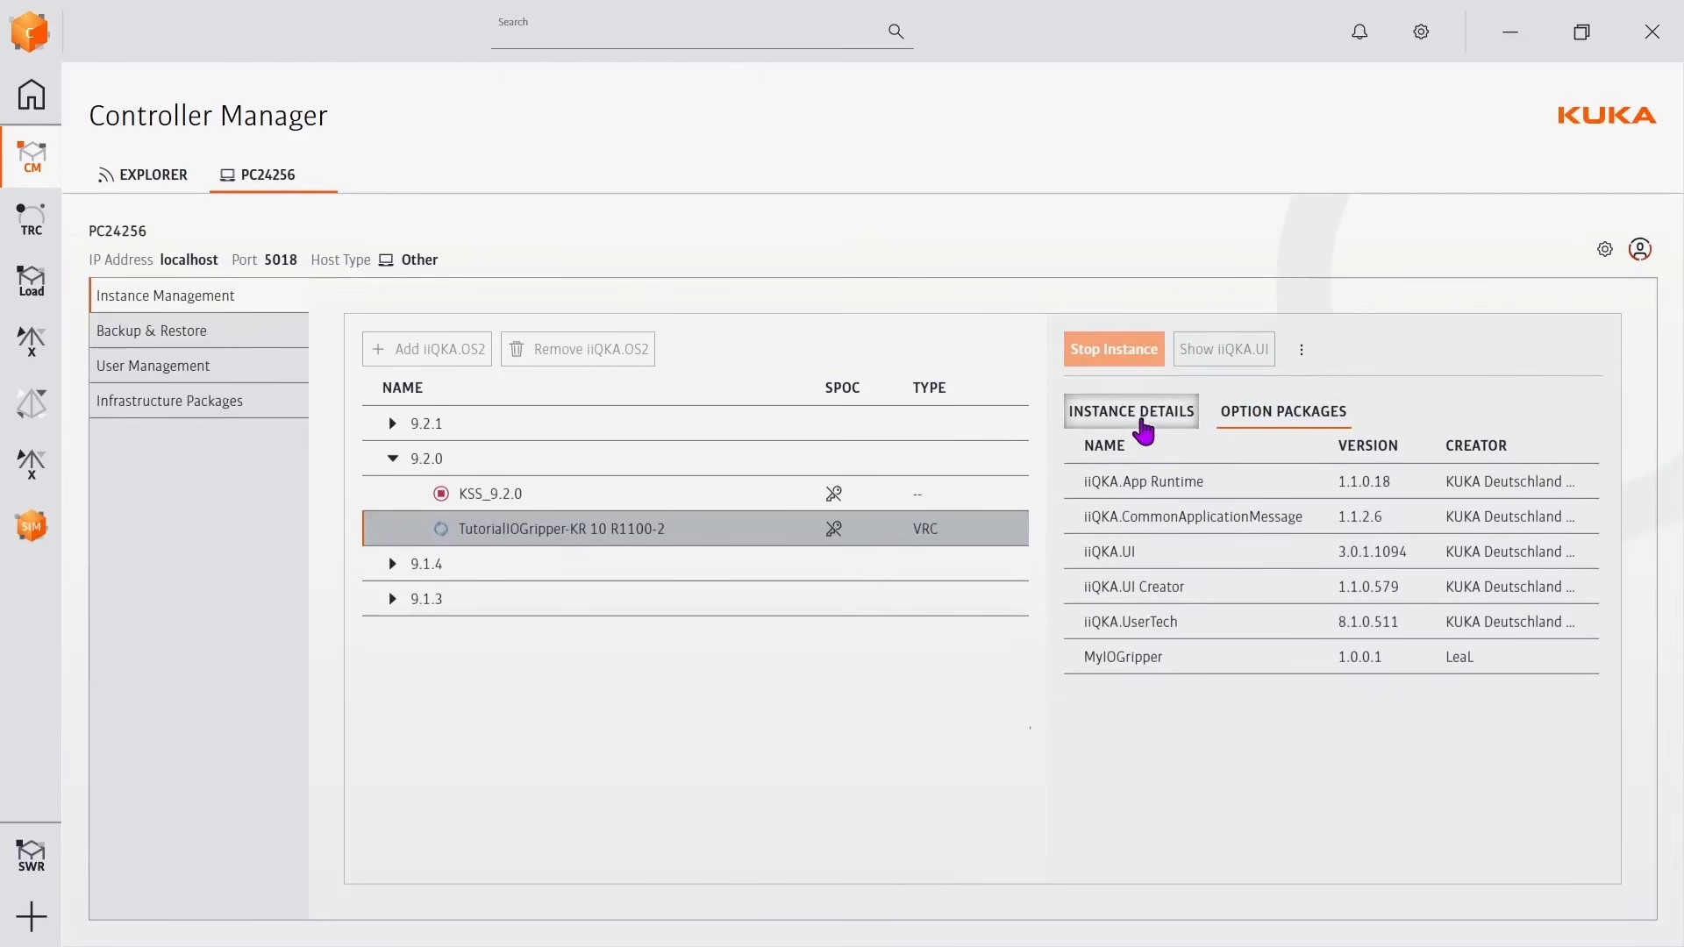
click(1136, 414)
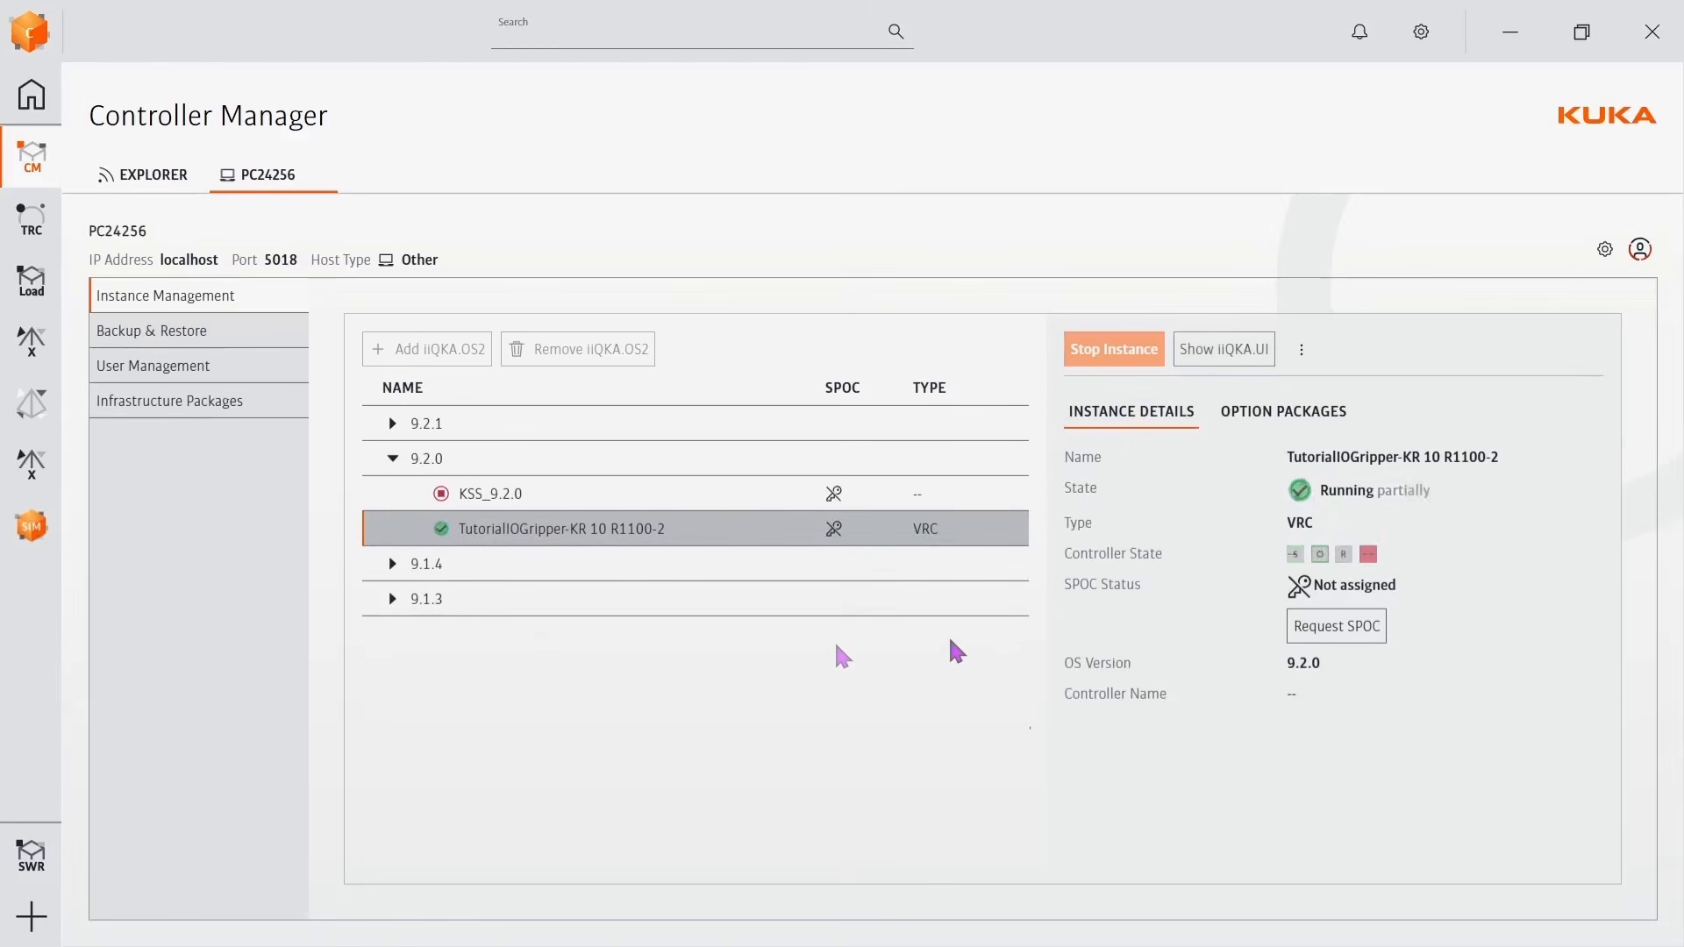